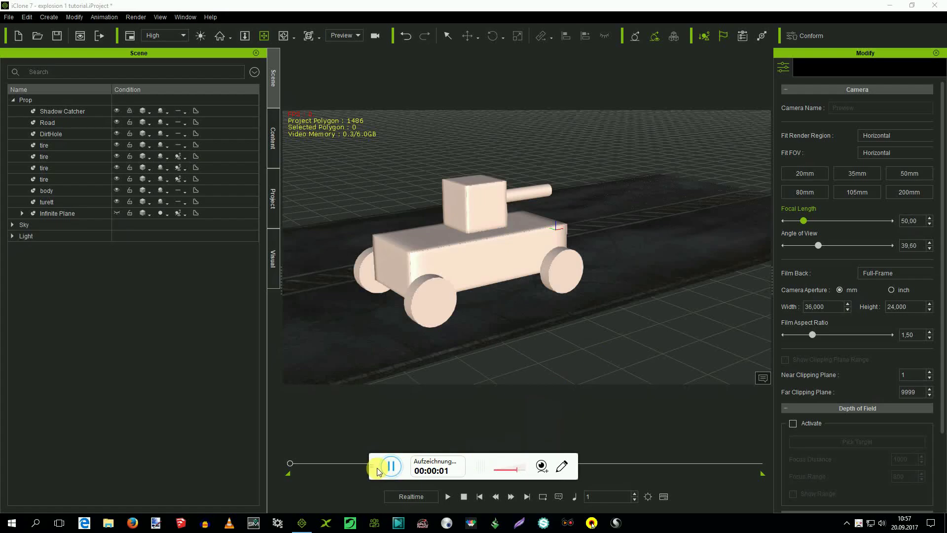
pyautogui.moveTo(377, 473); pyautogui.dragTo(44, 481)
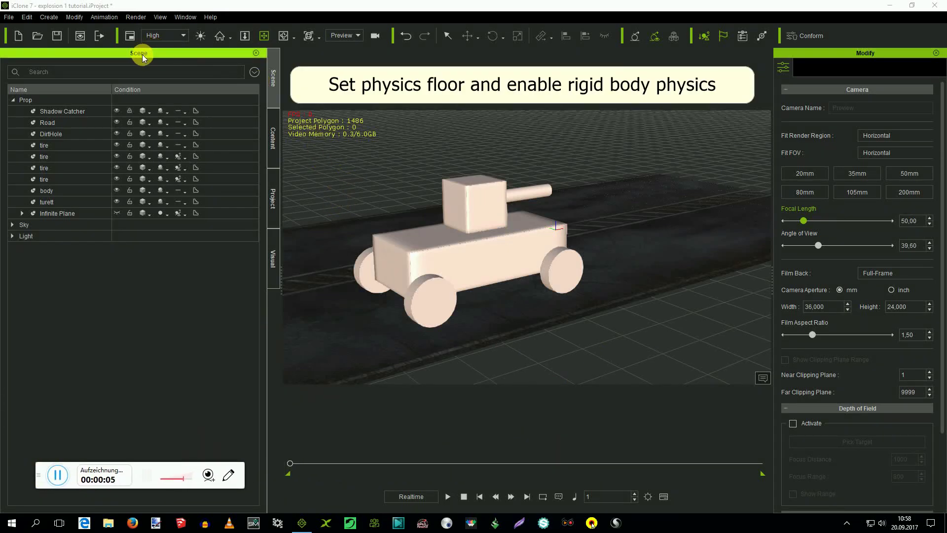
pyautogui.click(49, 17)
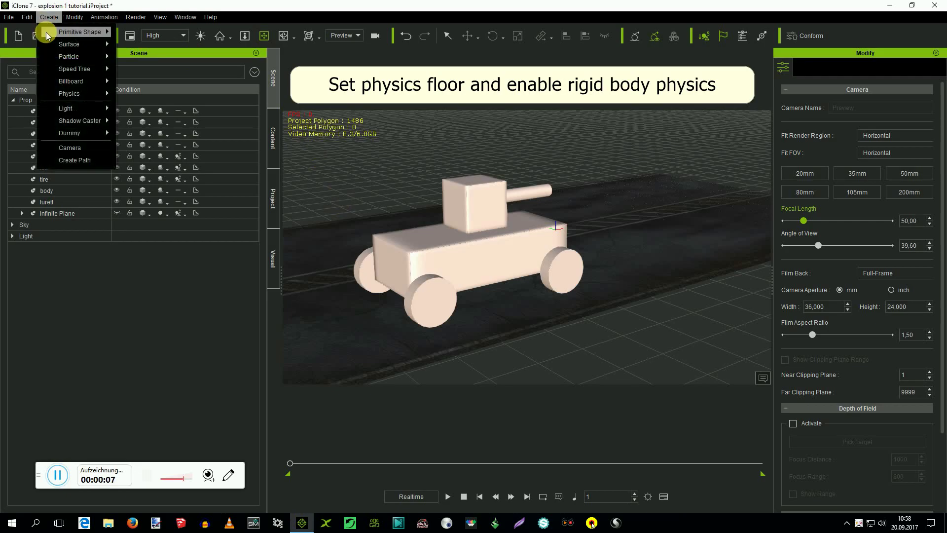
pyautogui.moveTo(69, 110)
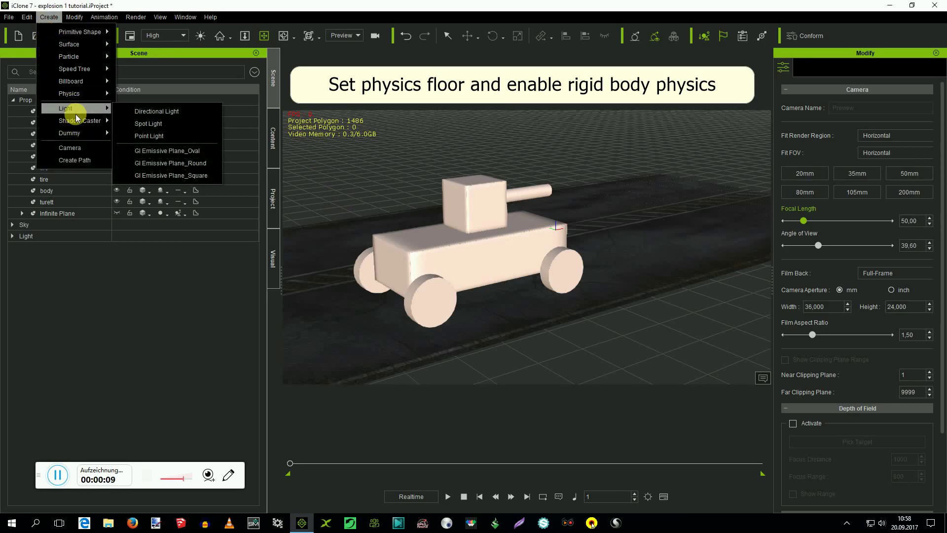
pyautogui.moveTo(91, 94)
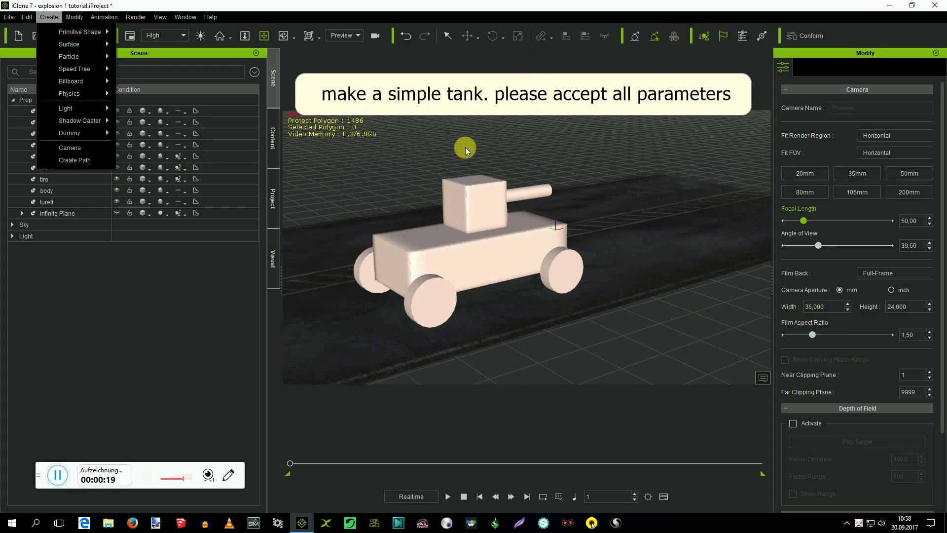
pyautogui.click(463, 265)
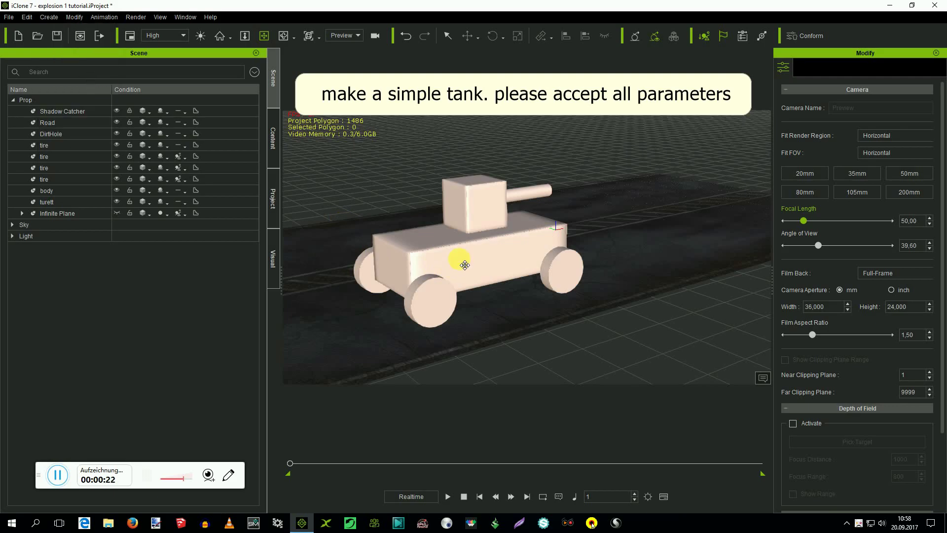
# Step: Activate dynamic rigid body physics on the turret and on the tank body
pyautogui.click(445, 35)
pyautogui.click(457, 199)
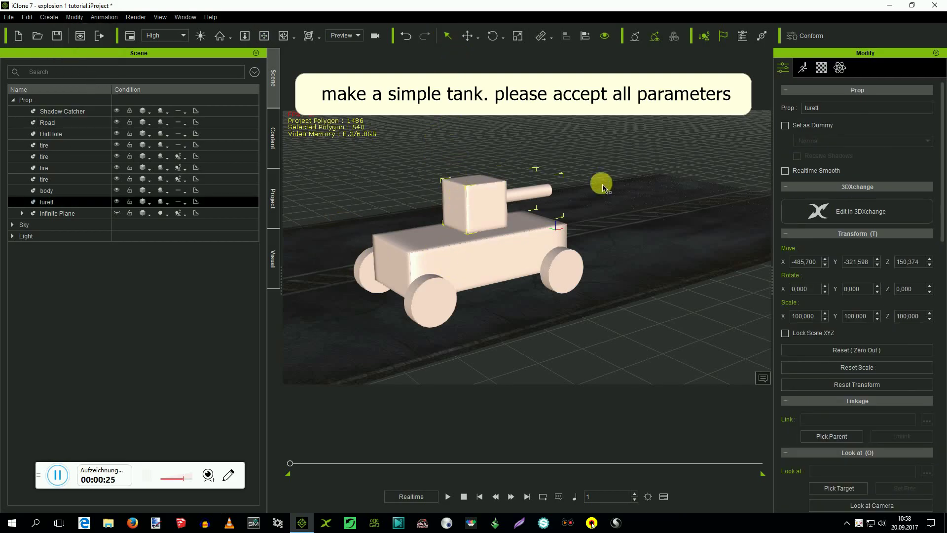
pyautogui.click(840, 68)
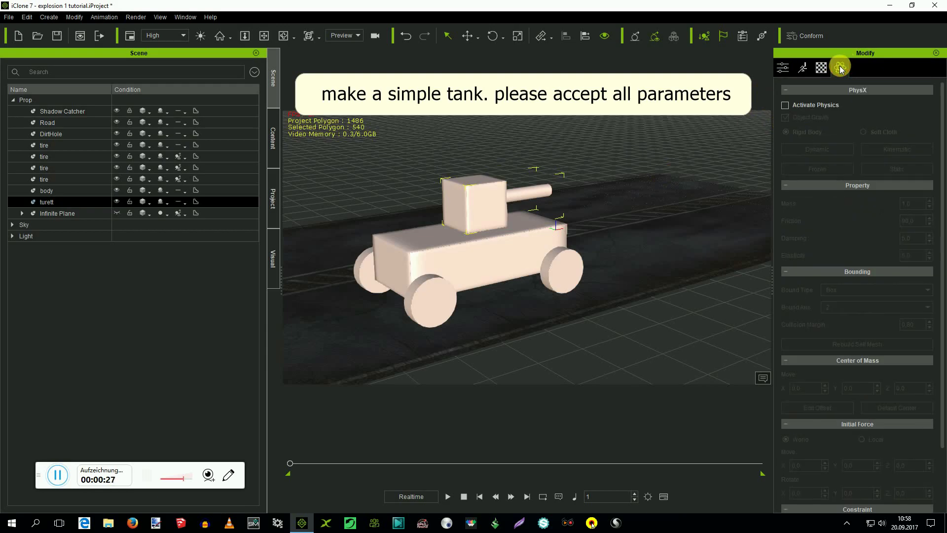
pyautogui.click(787, 105)
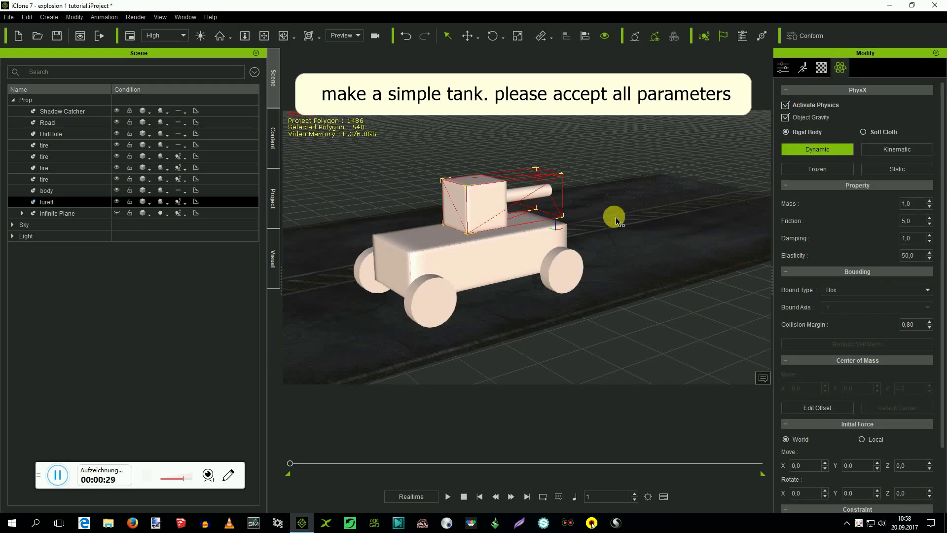
pyautogui.click(514, 250)
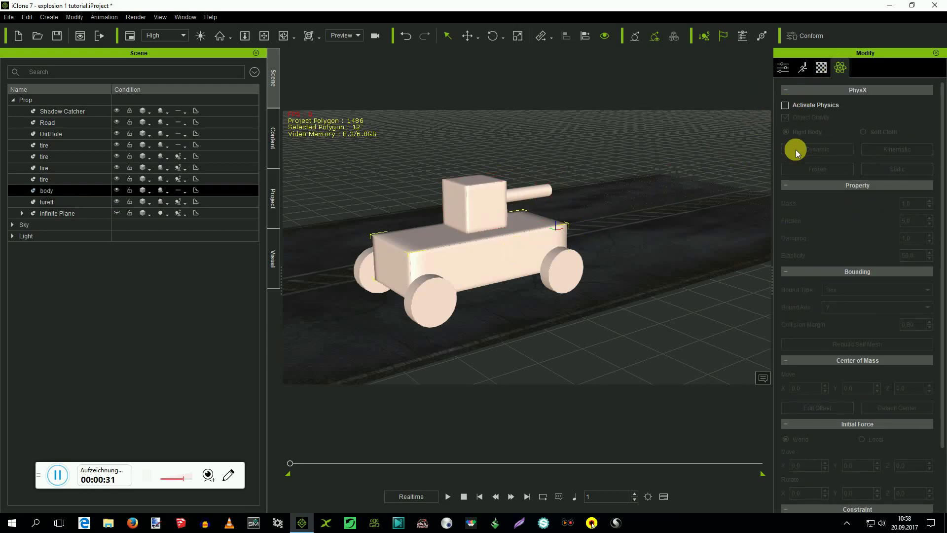
pyautogui.click(786, 106)
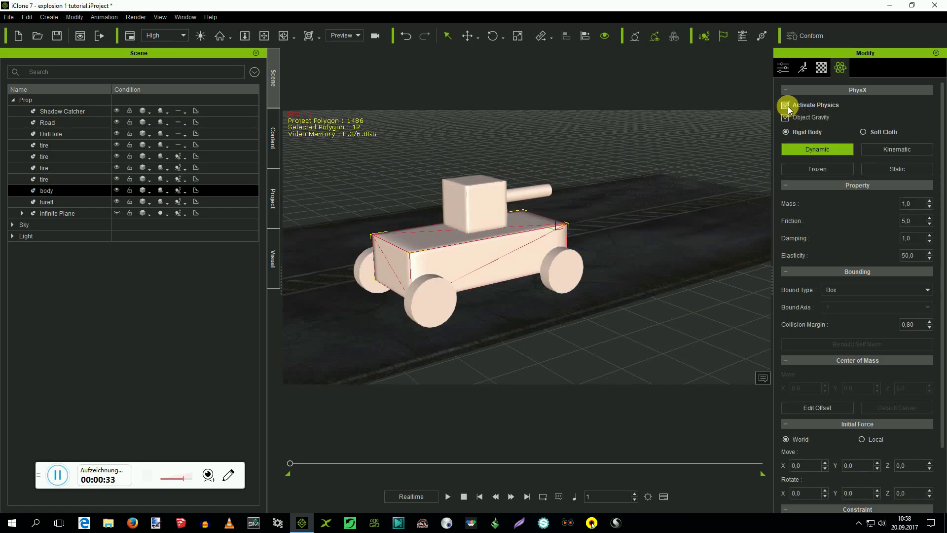
# Step: Activate physics on all four tires together and set their bound type to Convex Hull
pyautogui.click(264, 37)
pyautogui.moveTo(373, 160); pyautogui.dragTo(508, 231)
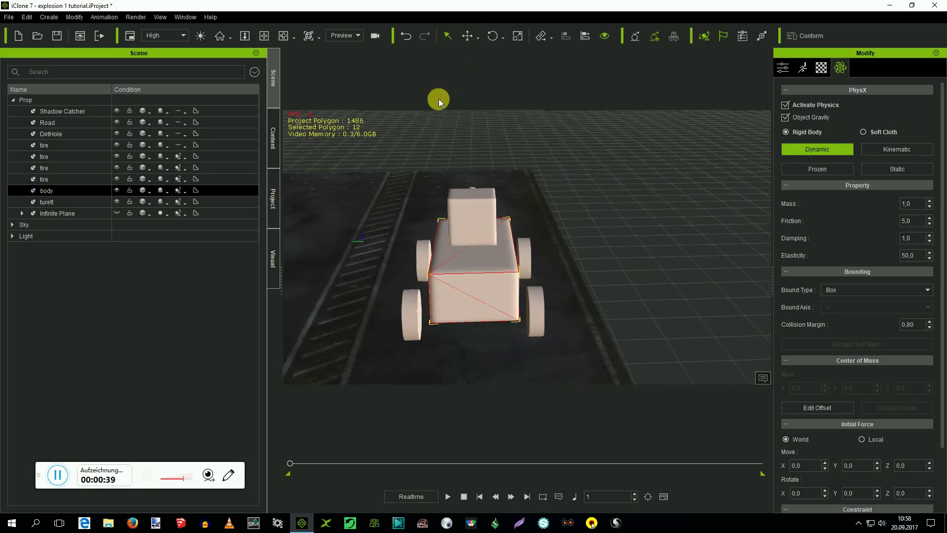
pyautogui.click(418, 250)
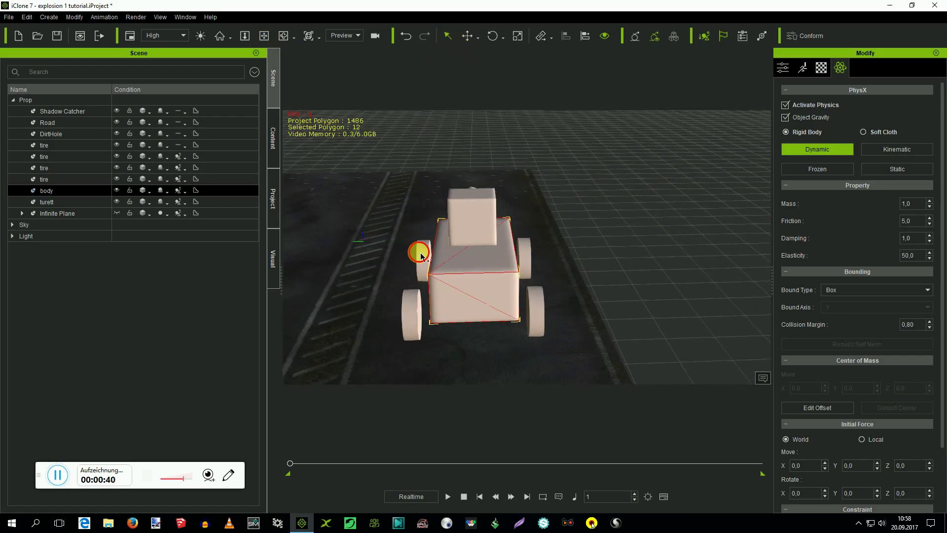
pyautogui.keyDown('ctrl'); pyautogui.click(410, 309); pyautogui.keyUp('ctrl')
pyautogui.keyDown('ctrl'); pyautogui.click(522, 251); pyautogui.keyUp('ctrl')
pyautogui.keyDown('ctrl'); pyautogui.click(534, 308); pyautogui.keyUp('ctrl')
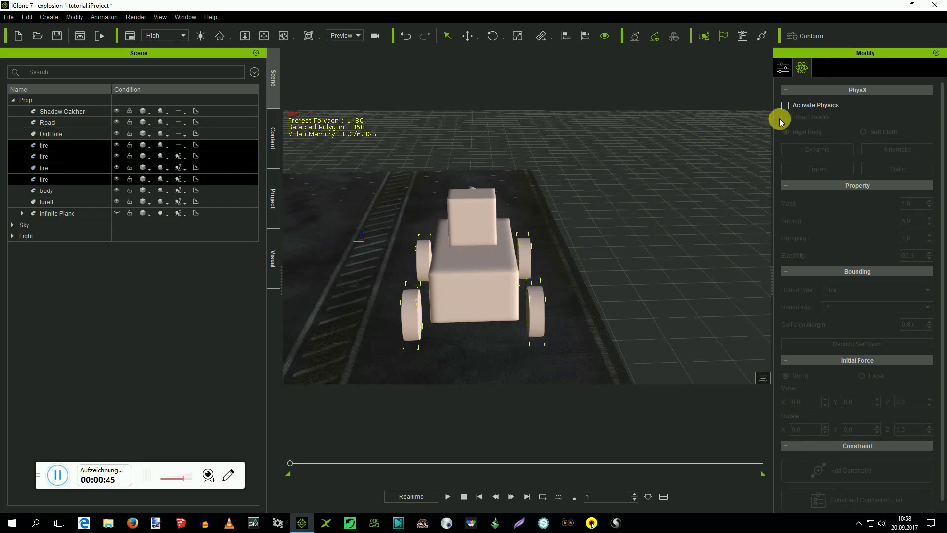
pyautogui.click(786, 106)
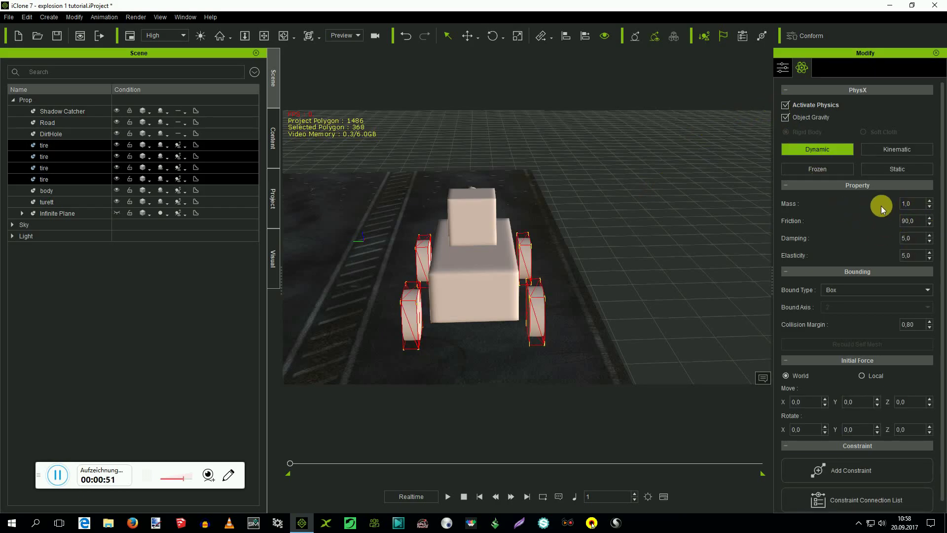
pyautogui.click(928, 291)
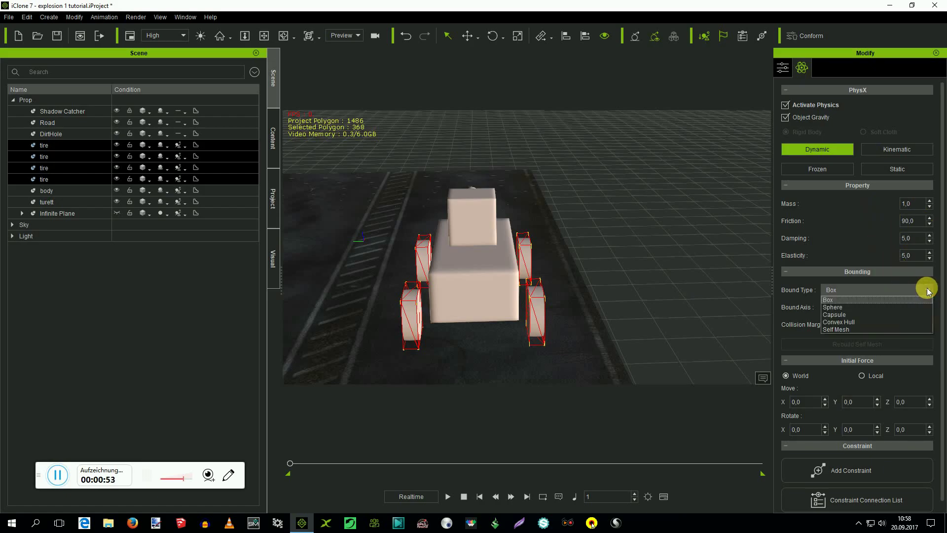
pyautogui.click(863, 322)
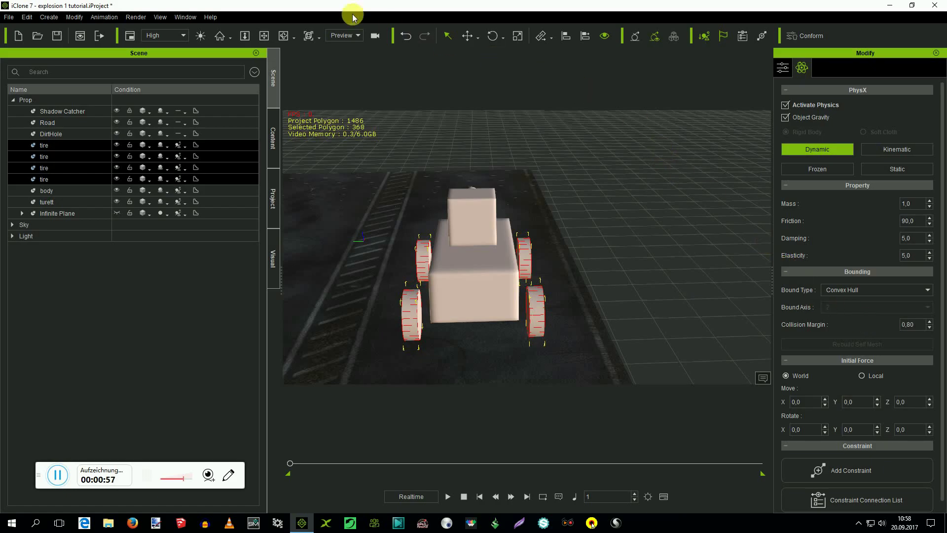
# Step: Add a Hinge constraint to the tank's rear tire on the side with the lower Y coordinate
pyautogui.moveTo(454, 142); pyautogui.dragTo(493, 181)
pyautogui.moveTo(534, 241); pyautogui.dragTo(527, 223)
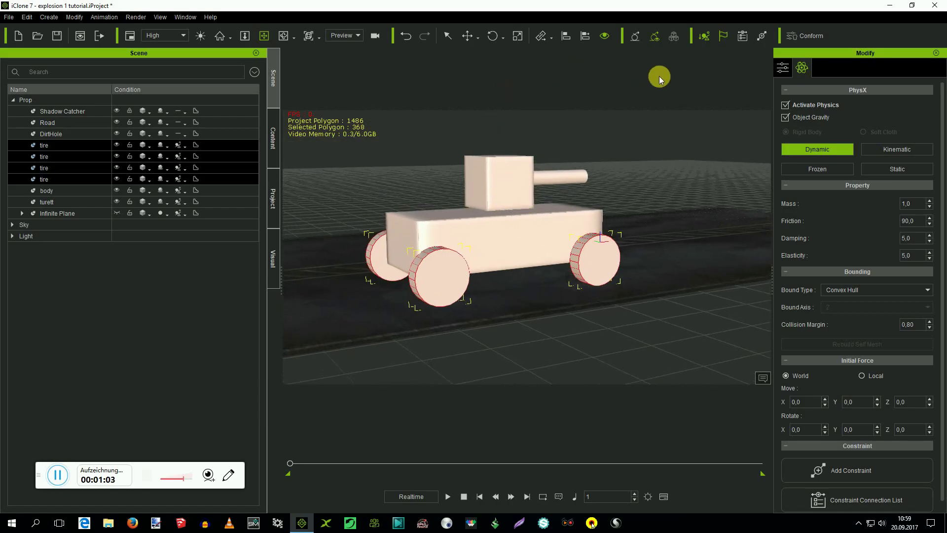
pyautogui.click(760, 37)
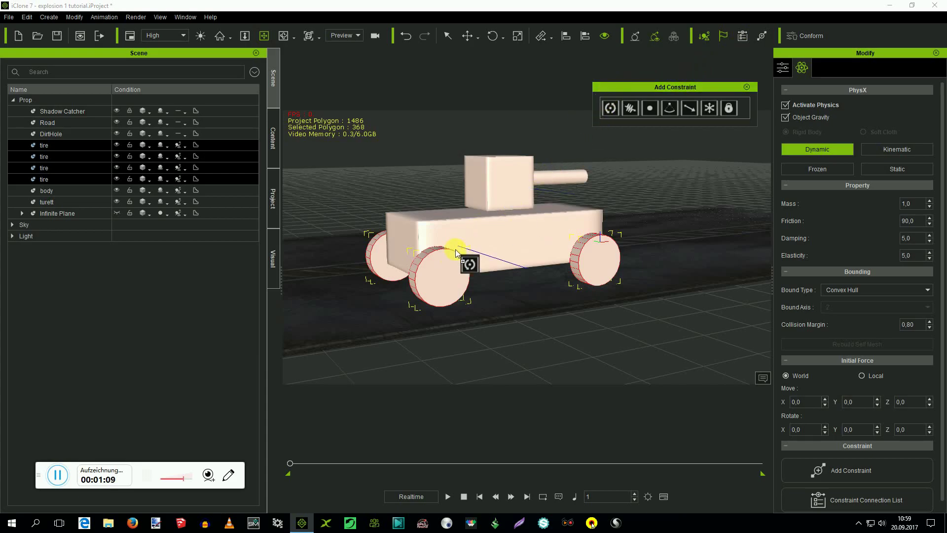
pyautogui.click(442, 271)
# Step: Align the rear tire's hinge to the tire's pivot on X, Y and Z, and move it outward to Y about -459.8
pyautogui.rightClick(447, 278)
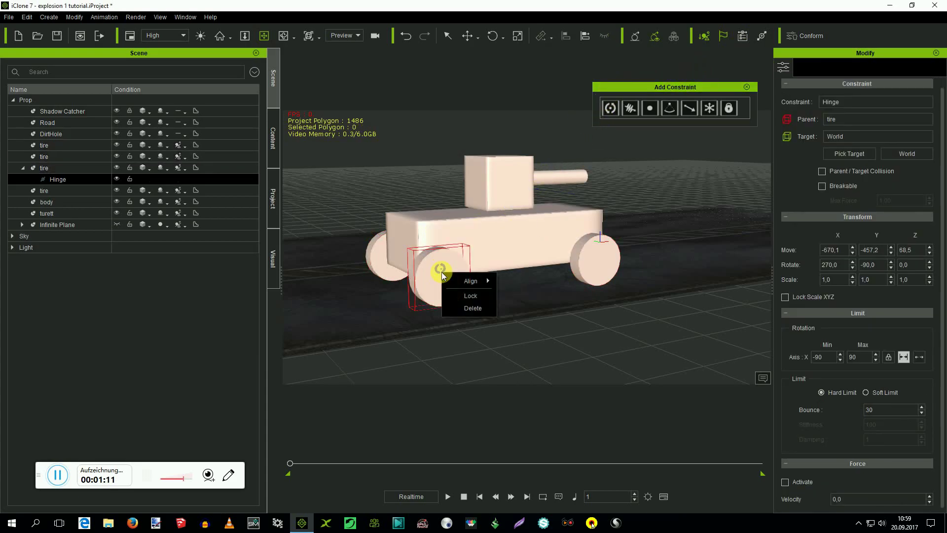
pyautogui.click(519, 286)
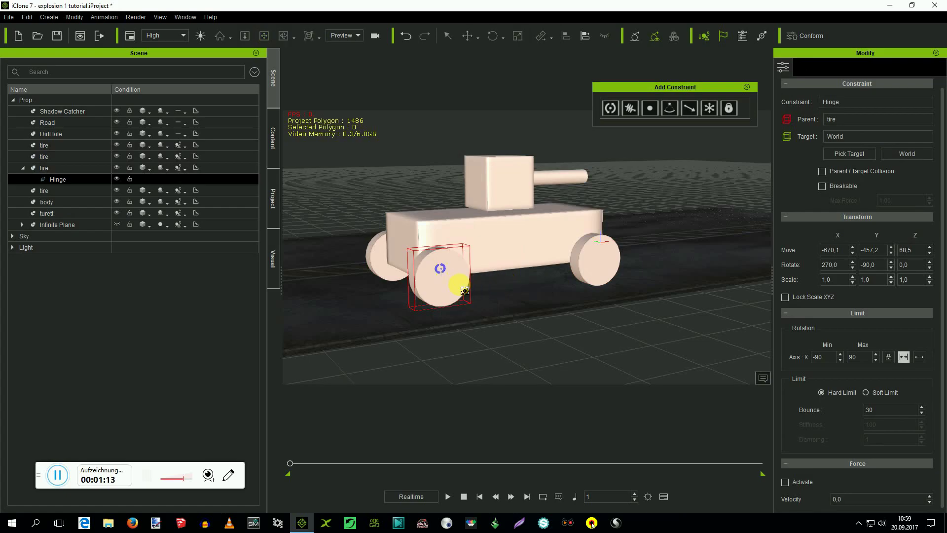
pyautogui.click(430, 235)
pyautogui.click(460, 234)
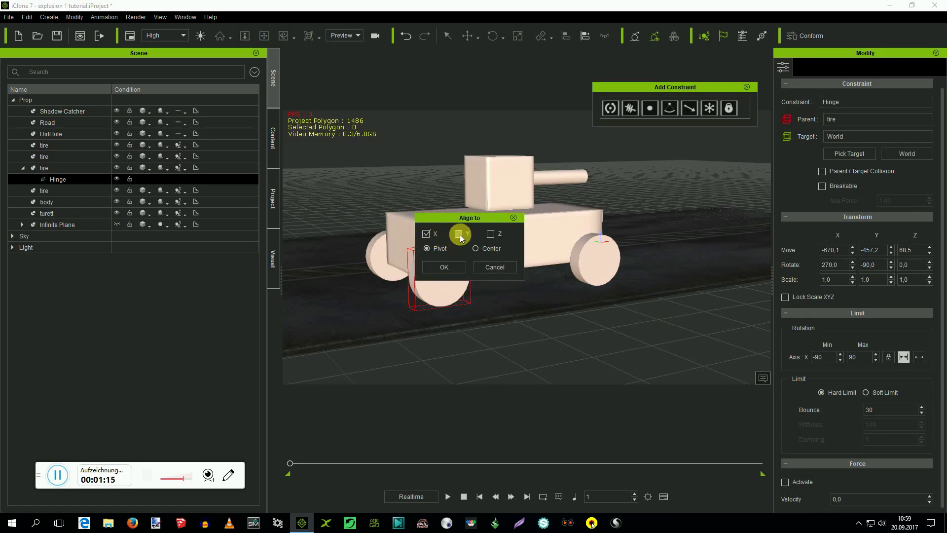
pyautogui.click(458, 269)
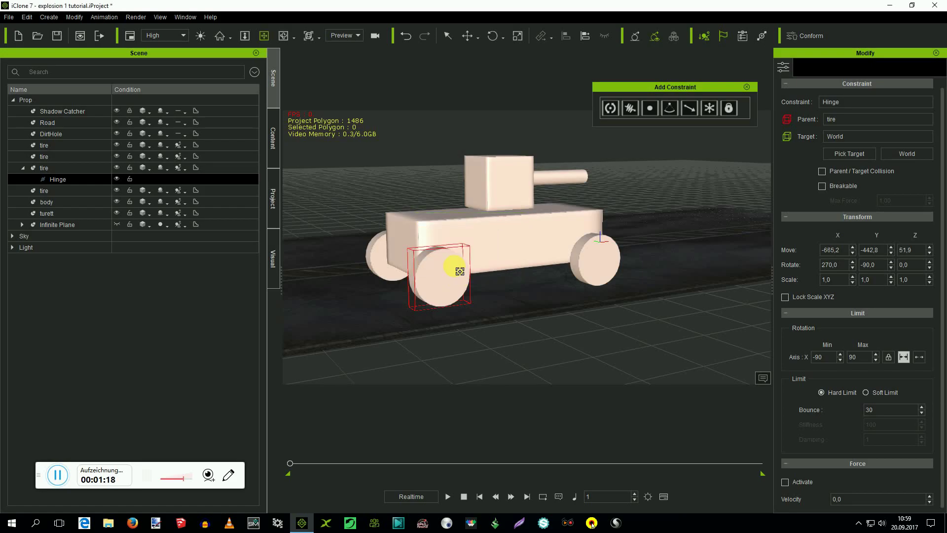
pyautogui.click(470, 36)
pyautogui.moveTo(419, 269); pyautogui.dragTo(423, 270)
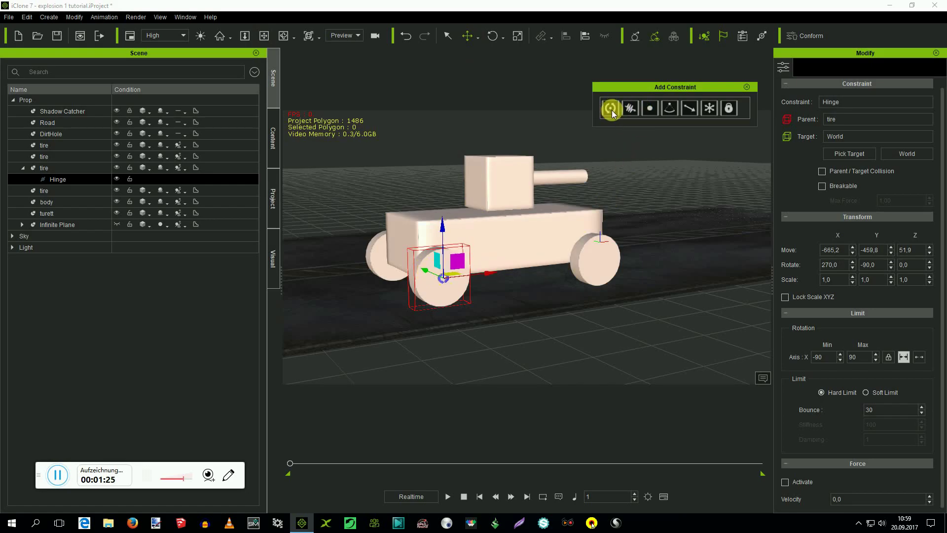
# Step: Add a Hinge constraint to the front tire on the same side, aligned to its pivot on X, Y and Z and offset to Y about -459.2
pyautogui.click(590, 258)
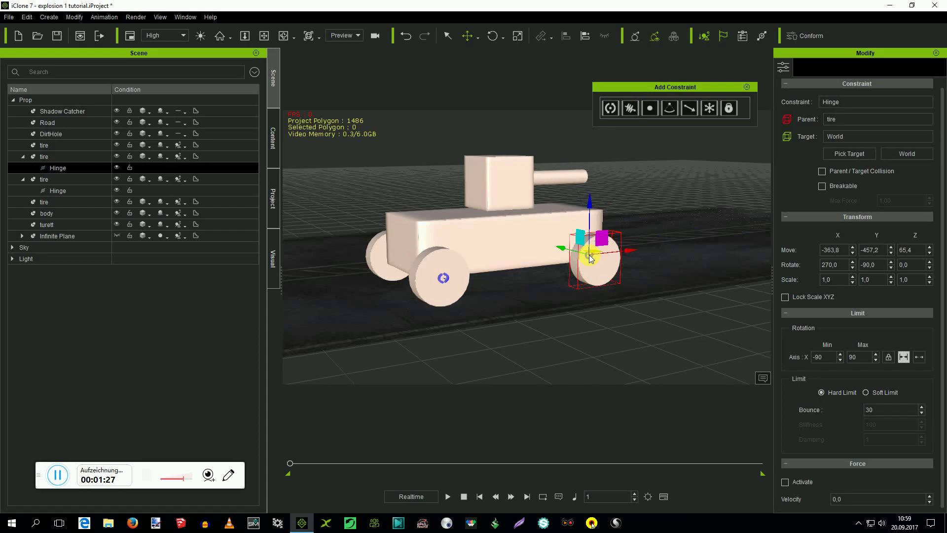
pyautogui.rightClick(601, 249)
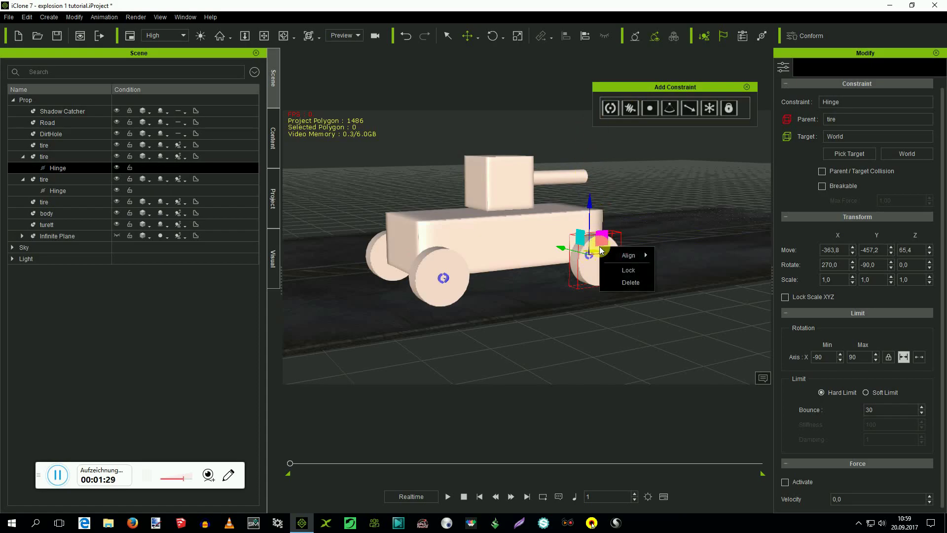
pyautogui.click(637, 288)
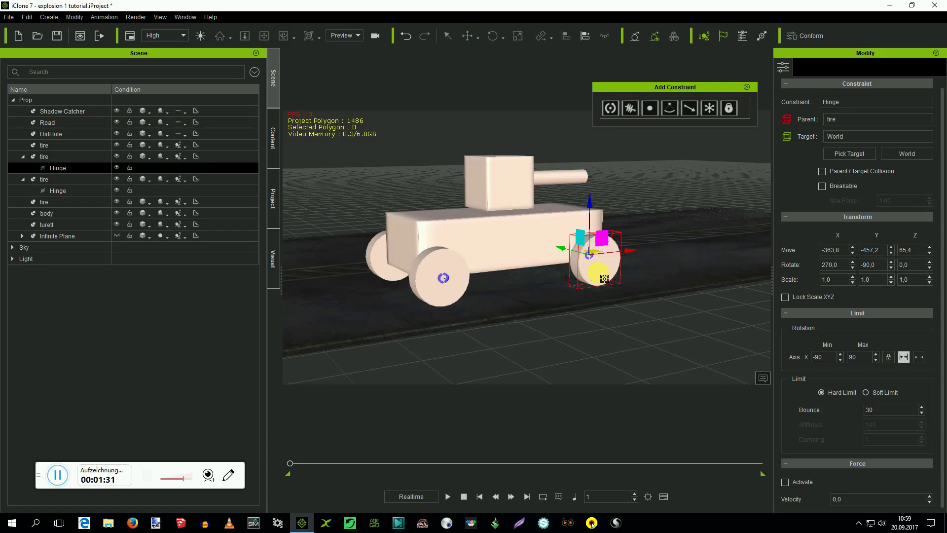
pyautogui.click(426, 235)
pyautogui.click(458, 234)
pyautogui.click(444, 266)
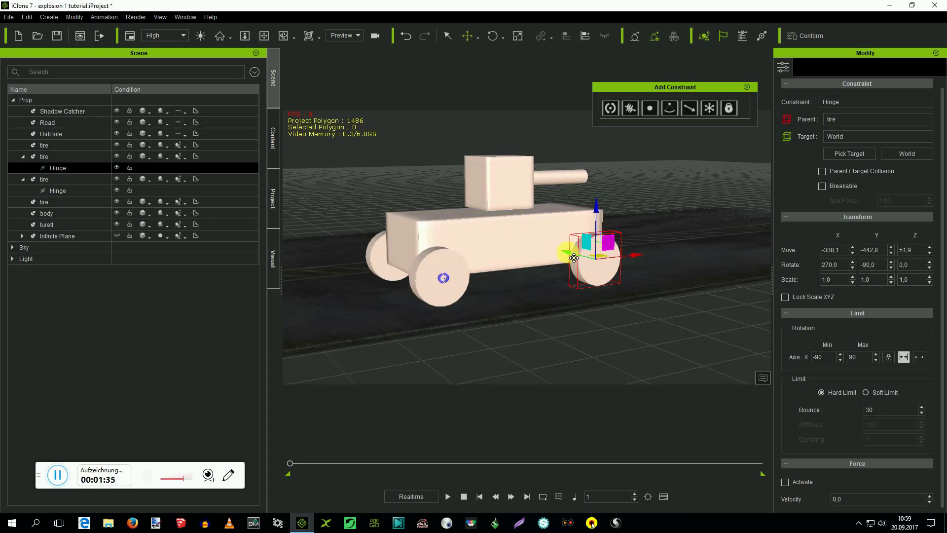
# Step: Add a Hinge constraint to the front tire on the opposite side of the tank
pyautogui.click(264, 35)
pyautogui.moveTo(334, 140); pyautogui.dragTo(516, 224)
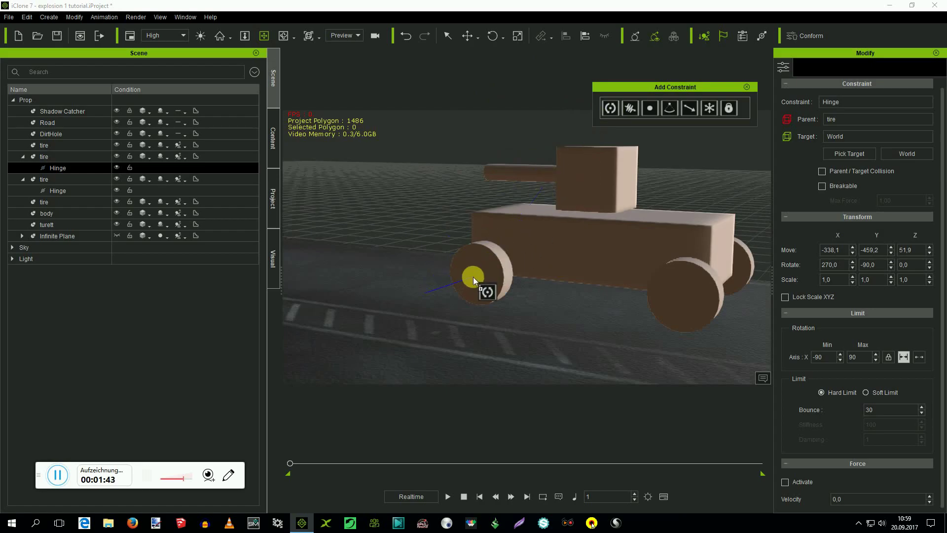
pyautogui.click(472, 277)
# Step: Align this front tire's hinge to the tire's pivot on X, Y and Z, and move it outward to Y about -185.3
pyautogui.rightClick(488, 272)
pyautogui.moveTo(518, 279)
pyautogui.click(549, 285)
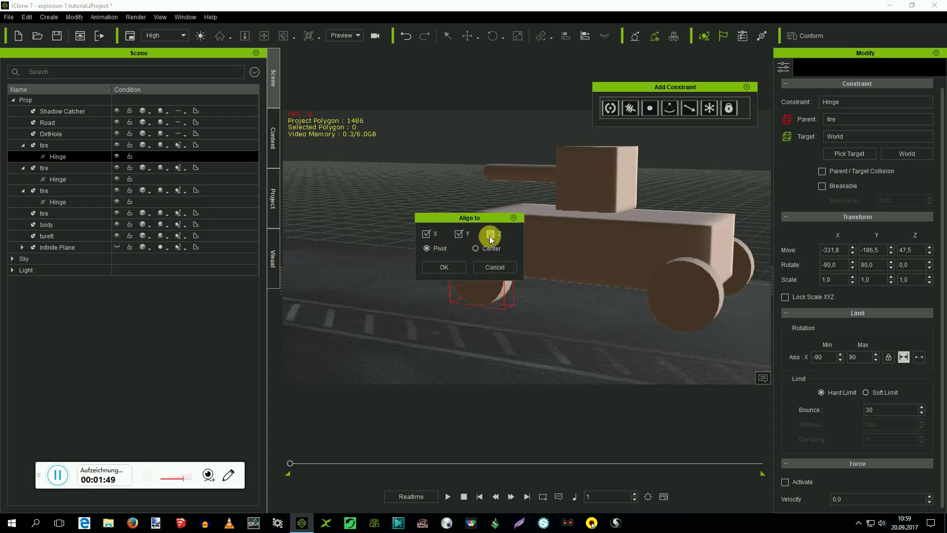
pyautogui.click(444, 267)
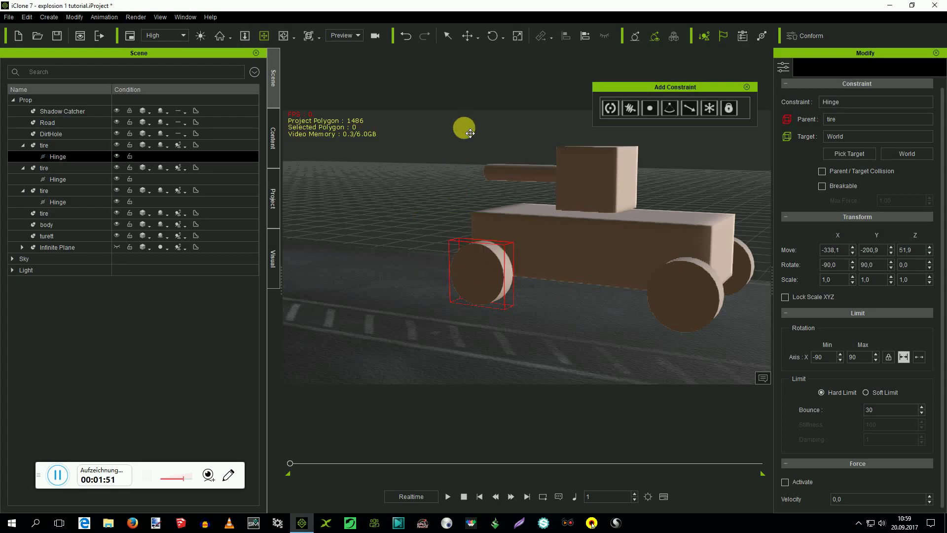
pyautogui.click(470, 36)
pyautogui.moveTo(452, 286); pyautogui.dragTo(450, 277)
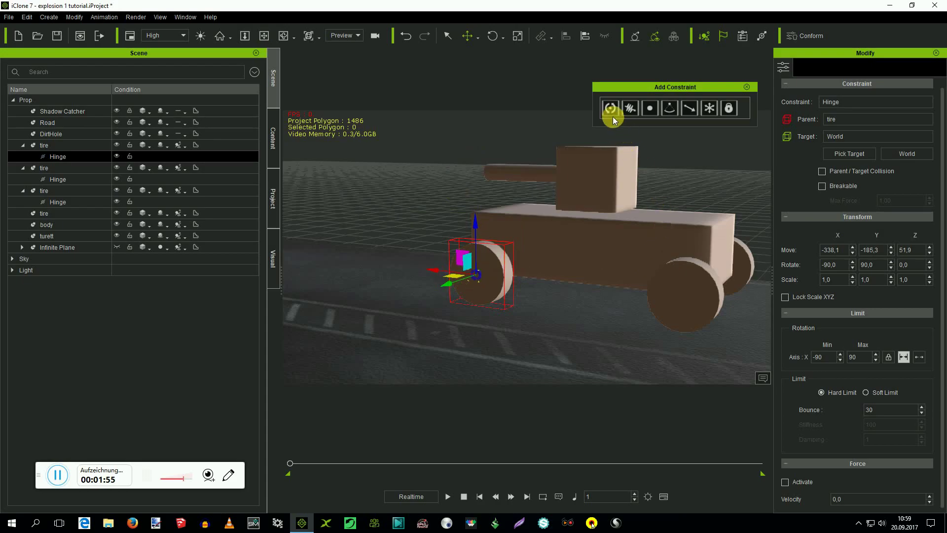
# Step: Add a Hinge constraint to the remaining rear tire, aligned to its pivot on X, Y and Z and offset outward to Y about -176.5
pyautogui.click(688, 284)
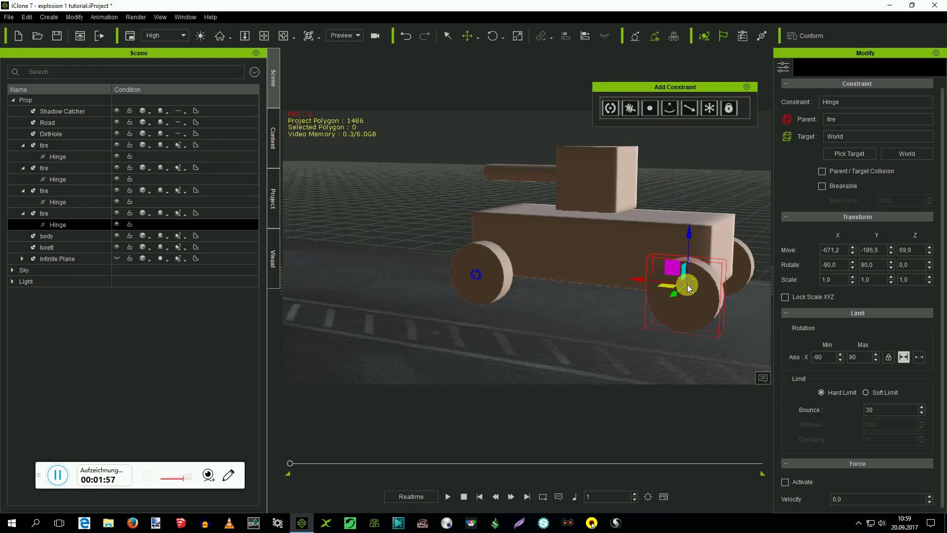
pyautogui.rightClick(688, 288)
pyautogui.moveTo(720, 297)
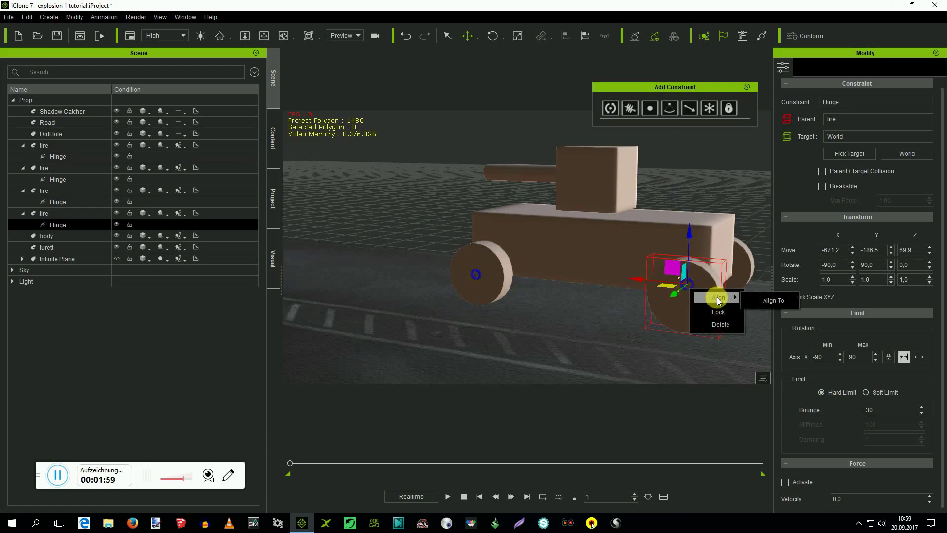
pyautogui.click(772, 301)
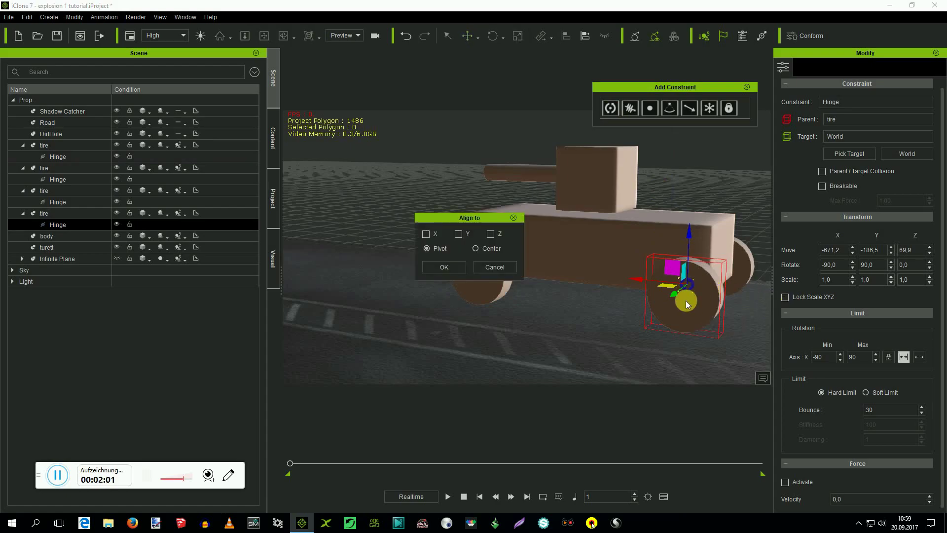
pyautogui.click(426, 234)
pyautogui.click(459, 234)
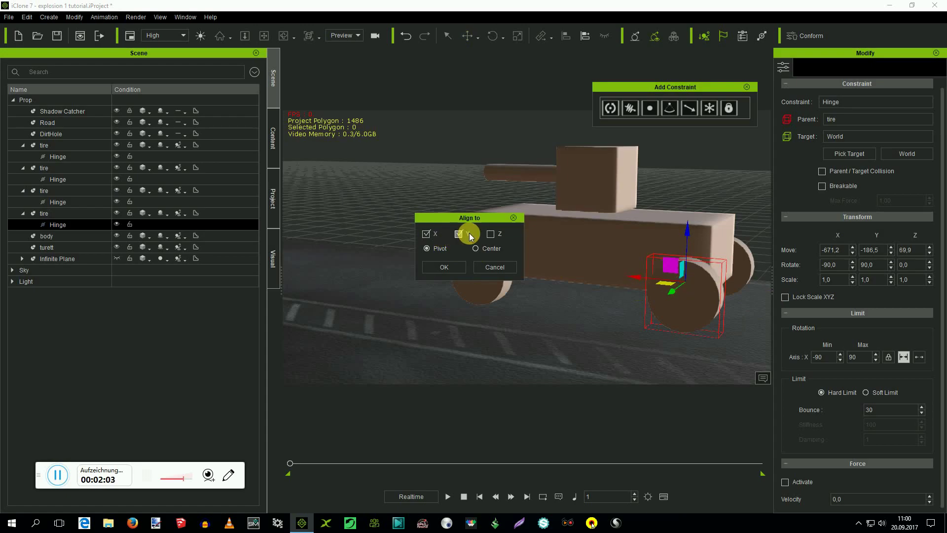
pyautogui.click(446, 266)
pyautogui.moveTo(668, 303)
pyautogui.mouseDown()
pyautogui.moveTo(672, 314)
pyautogui.moveTo(659, 300)
pyautogui.mouseUp()
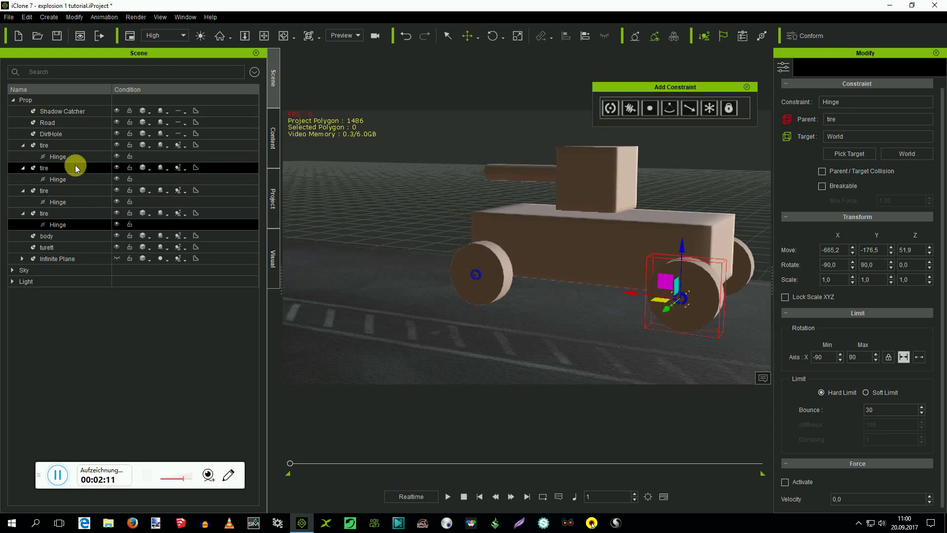
# Step: Set the front tire's hinge on this side to an active force with velocity 2, unlimited rotation, and the tank body as target
pyautogui.click(63, 157)
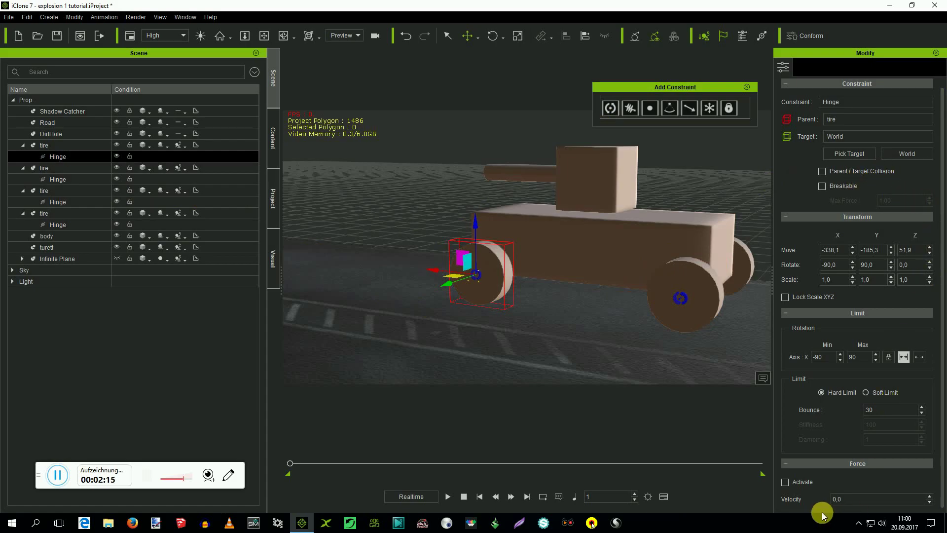
pyautogui.click(785, 482)
pyautogui.doubleClick(834, 500)
pyautogui.write('2')
pyautogui.click(920, 359)
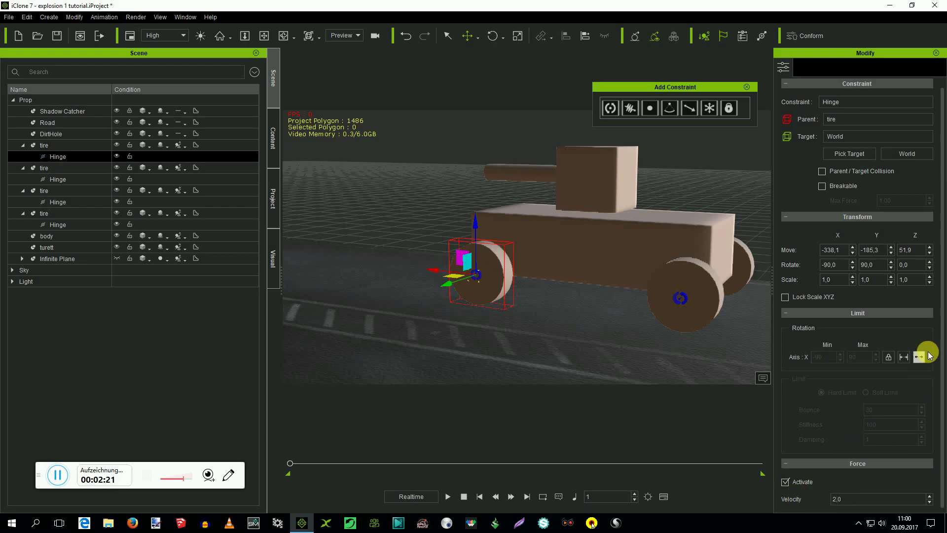
pyautogui.click(844, 153)
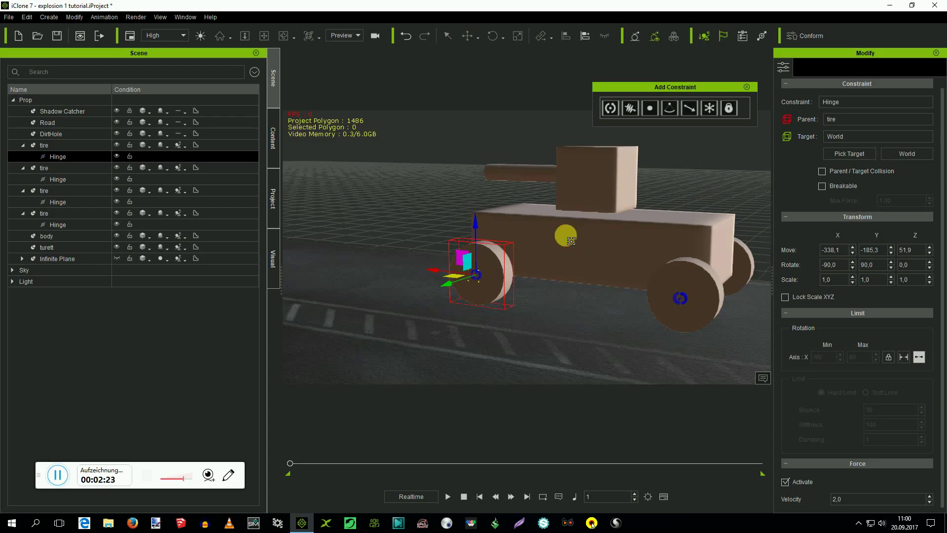
pyautogui.click(571, 241)
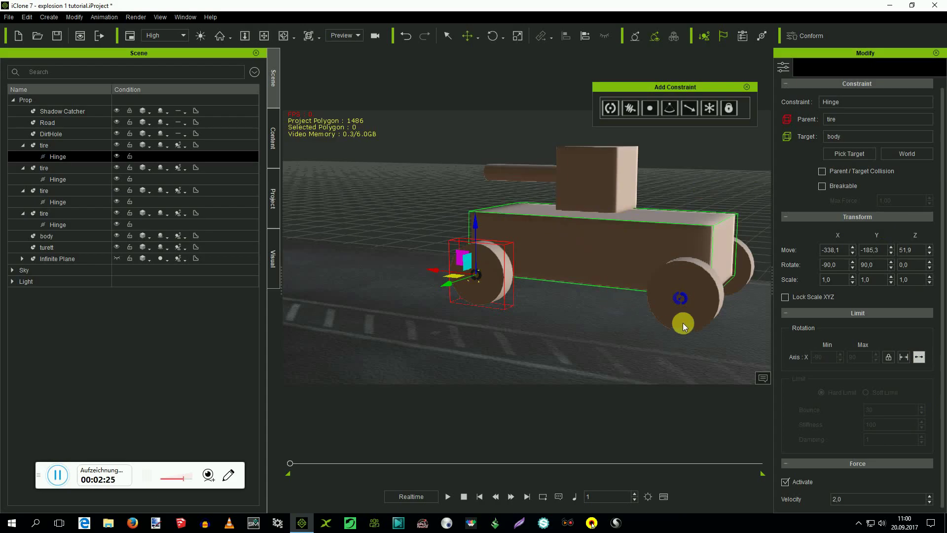
# Step: Give the rear tire's hinge on the same side an active force with velocity 2, unlimited rotation, and the body as target
pyautogui.click(678, 301)
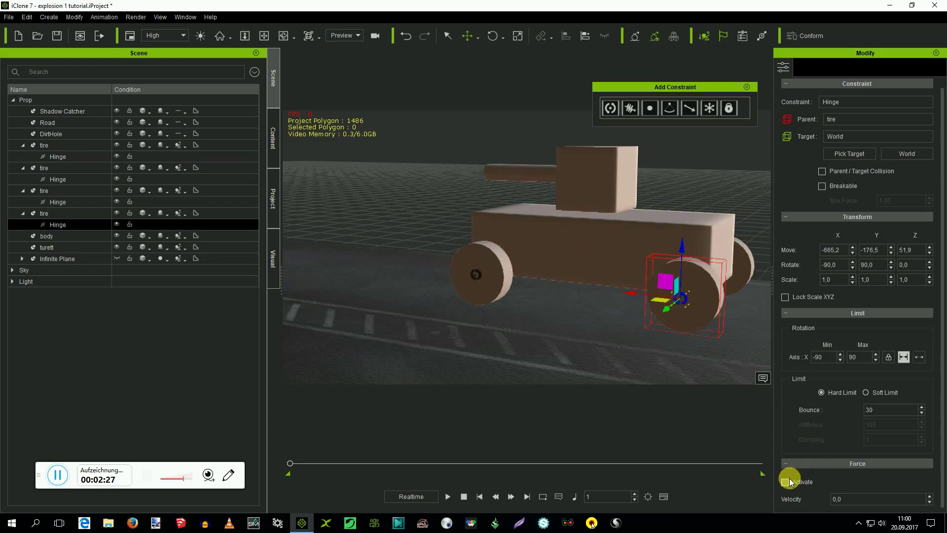
pyautogui.doubleClick(843, 499)
pyautogui.write('2')
pyautogui.click(919, 357)
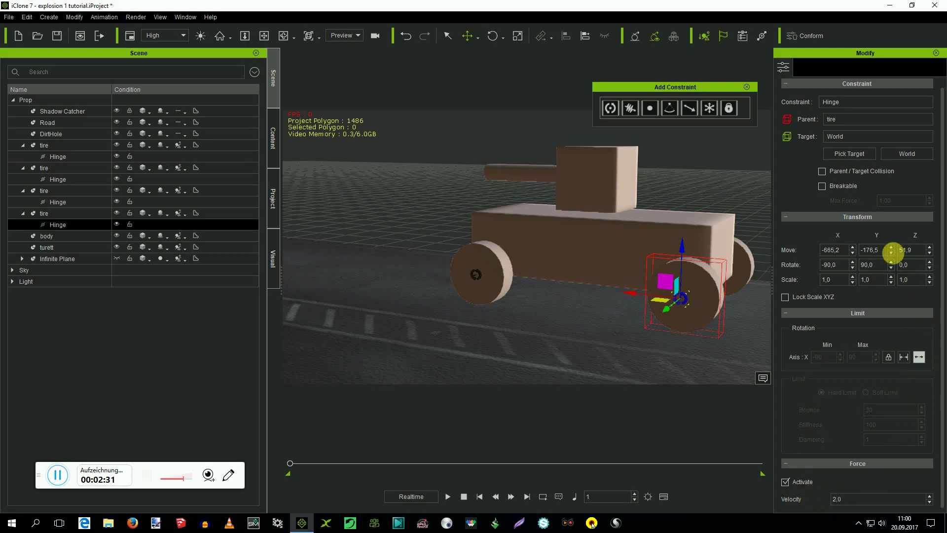
pyautogui.click(848, 153)
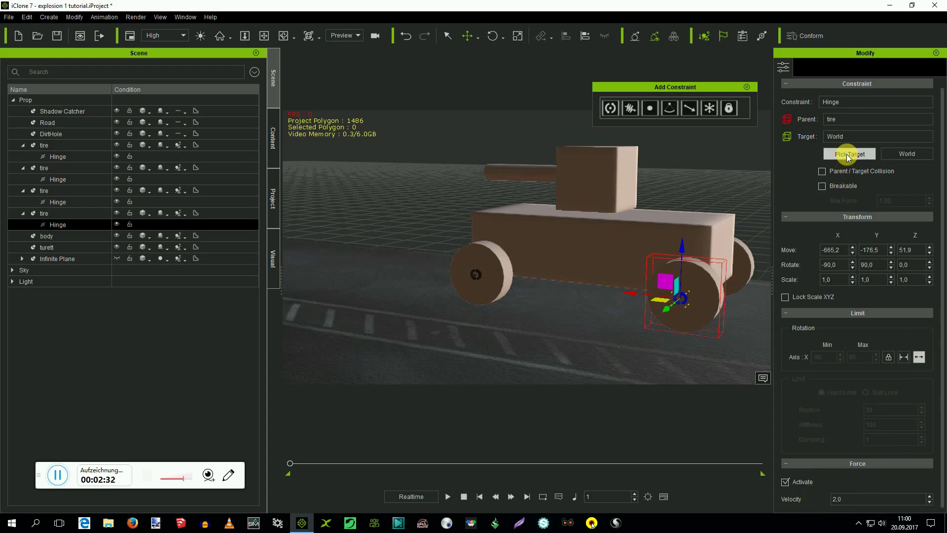
pyautogui.click(641, 235)
# Step: On the tank's opposite side, set the rear tire's hinge to an active force with velocity -2, unlimited rotation, and the body as target
pyautogui.click(263, 36)
pyautogui.moveTo(474, 229); pyautogui.dragTo(534, 266)
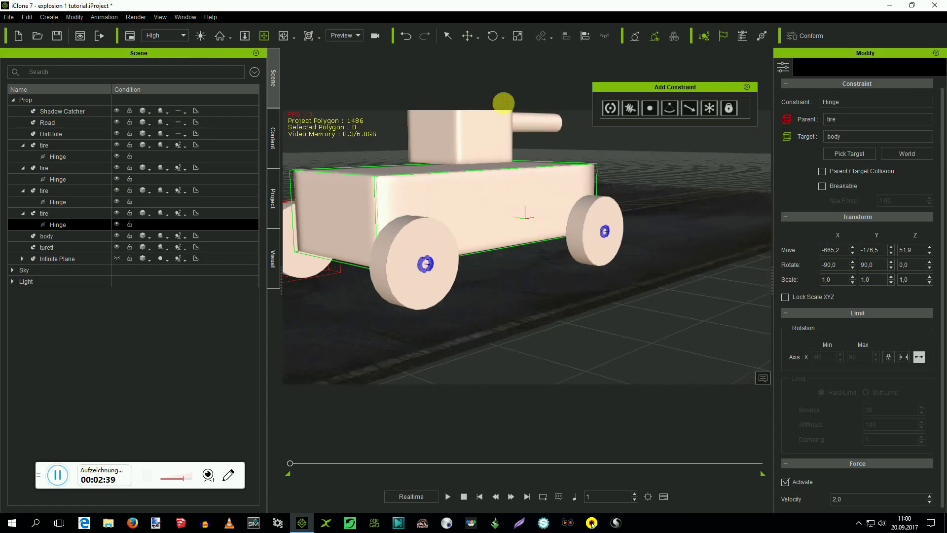
pyautogui.click(445, 36)
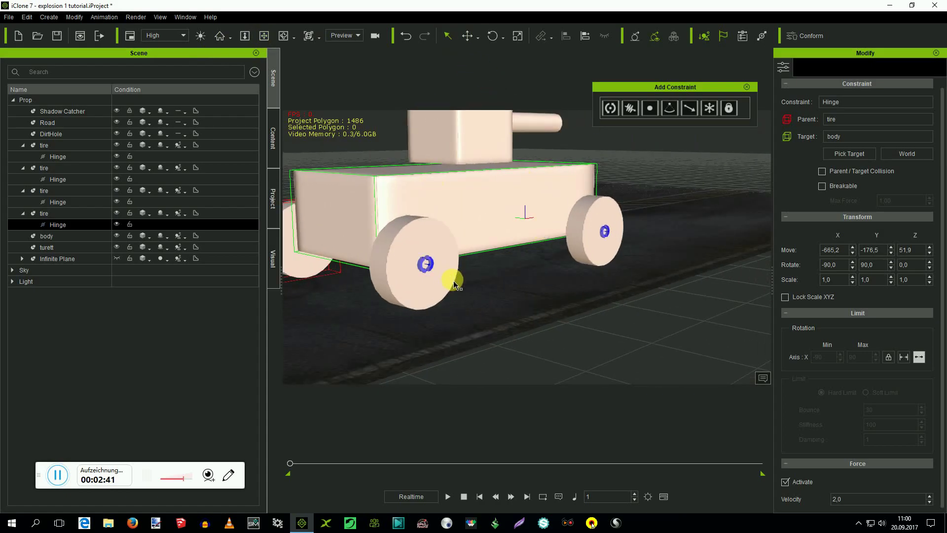
pyautogui.click(423, 271)
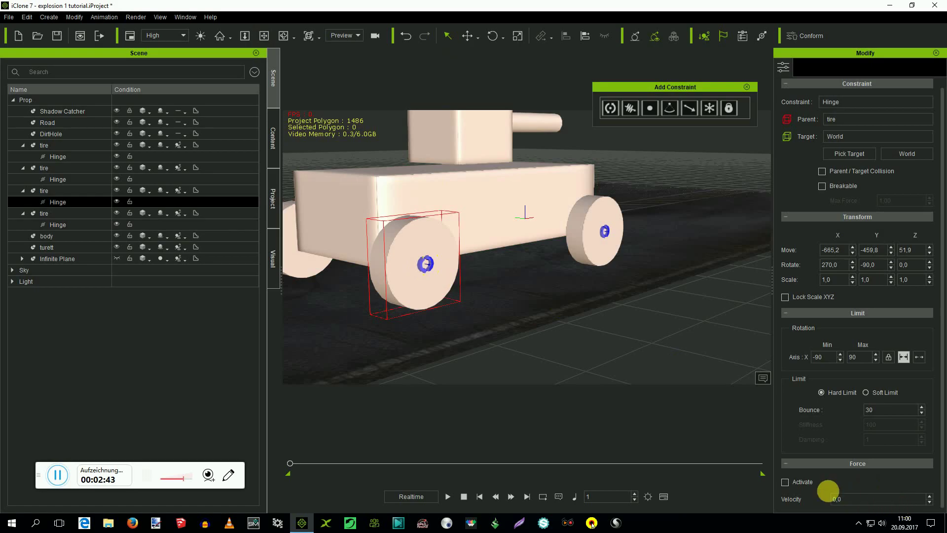
pyautogui.click(784, 482)
pyautogui.click(836, 498)
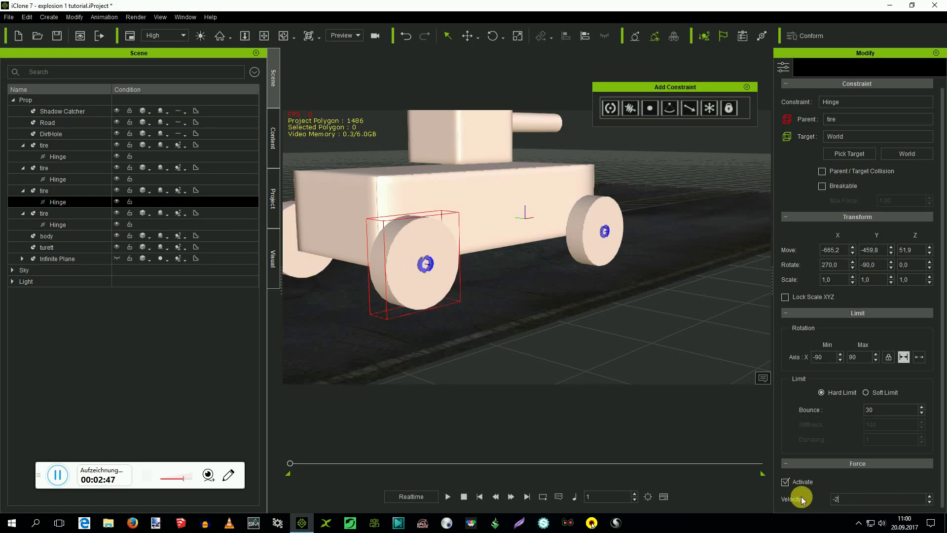
pyautogui.click(920, 359)
pyautogui.click(841, 153)
pyautogui.click(492, 195)
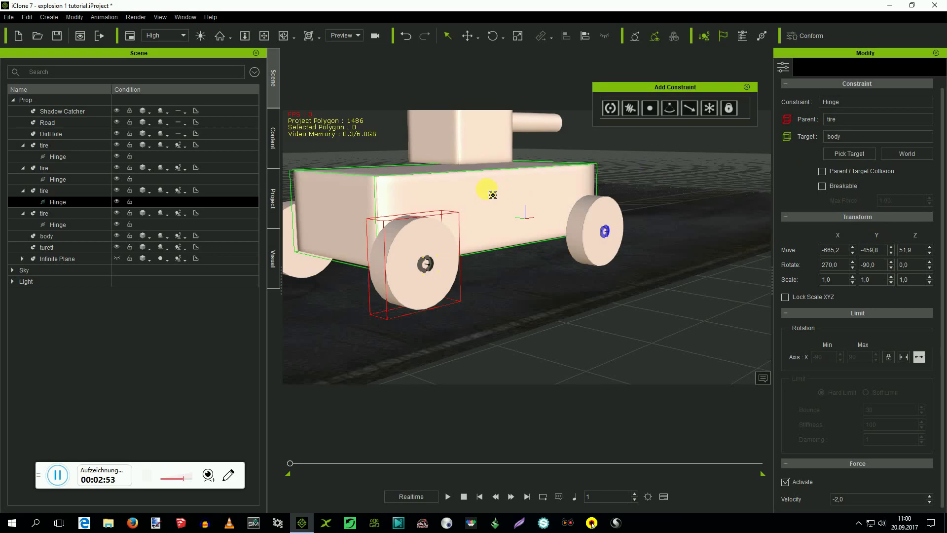
# Step: Set the front tire's hinge on this opposite side to an active force with velocity -2, unlimited rotation, and the body as target
pyautogui.click(603, 235)
pyautogui.click(785, 482)
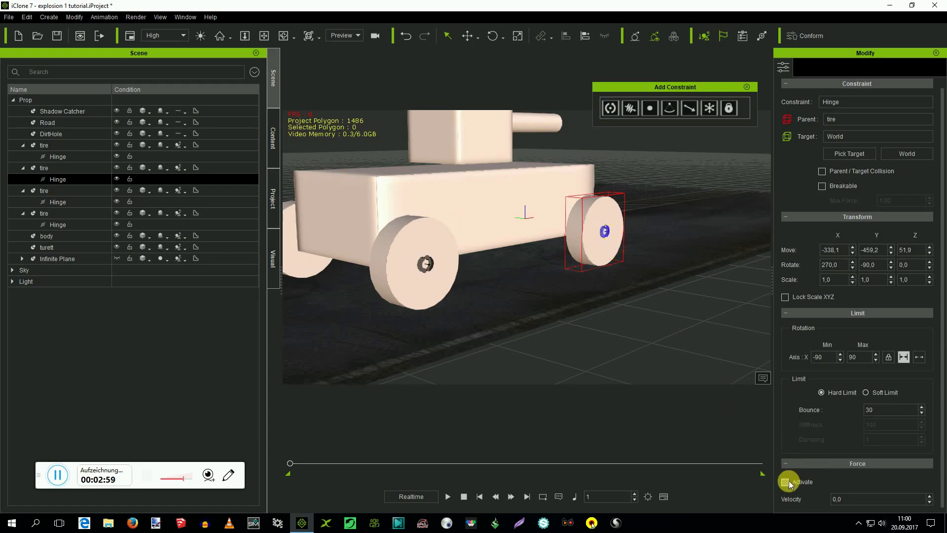
pyautogui.click(845, 499)
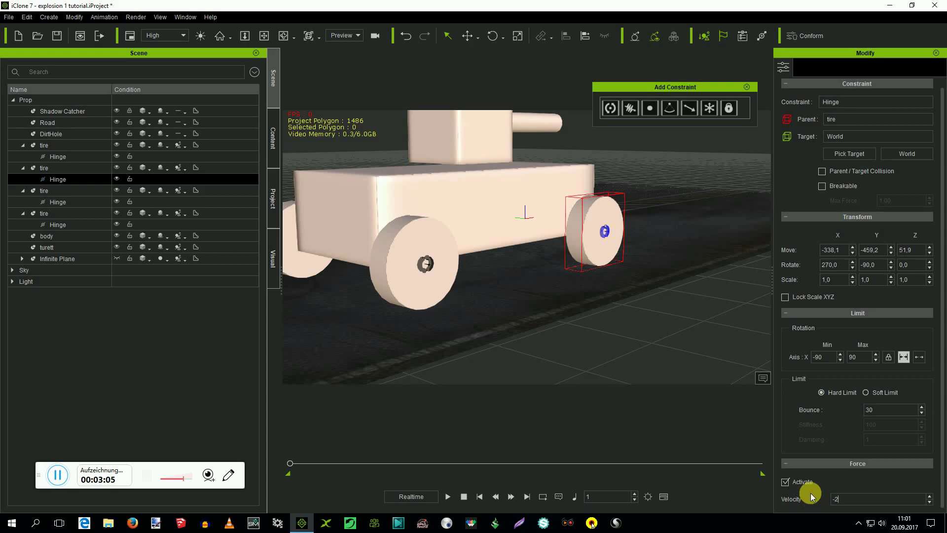
pyautogui.click(919, 356)
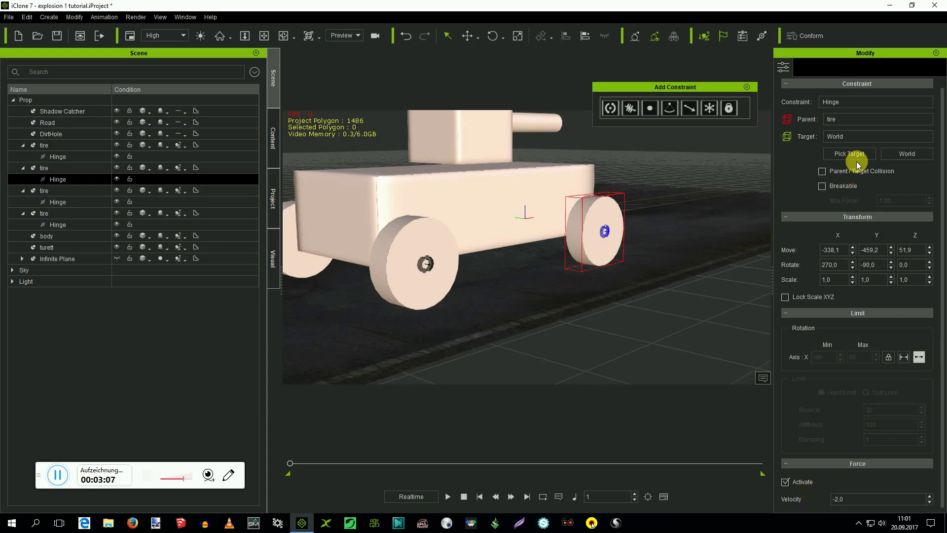
pyautogui.click(842, 155)
pyautogui.click(534, 206)
# Step: Play the simulation to check how the tires drive the tank, and return to the first frame
pyautogui.scroll(-5, 513, 321)
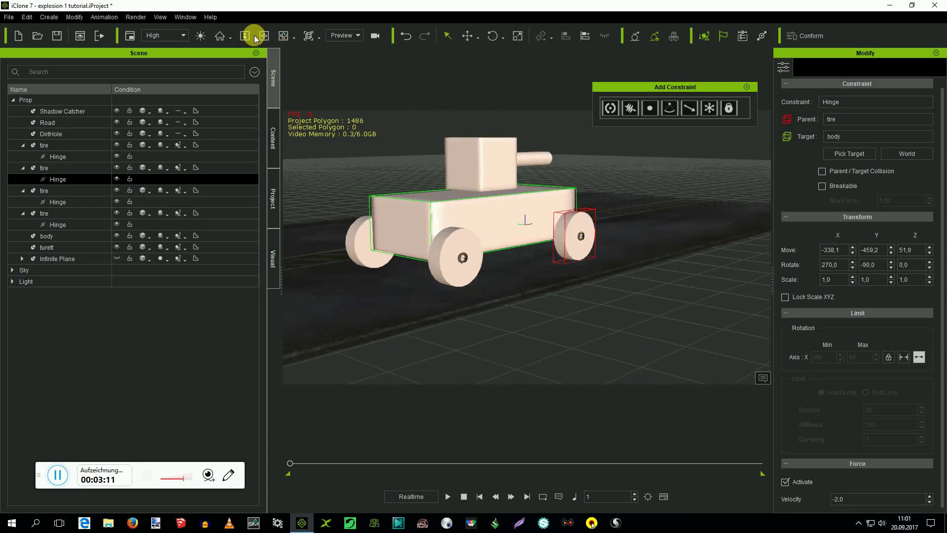
pyautogui.moveTo(467, 145); pyautogui.dragTo(593, 357, button='right')
pyautogui.moveTo(503, 212); pyautogui.dragTo(460, 196, button='middle')
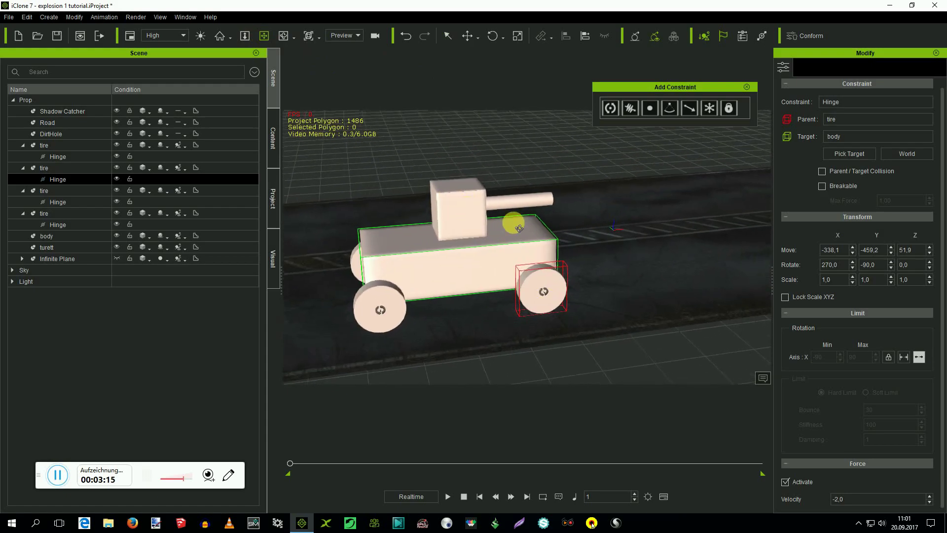
pyautogui.click(447, 497)
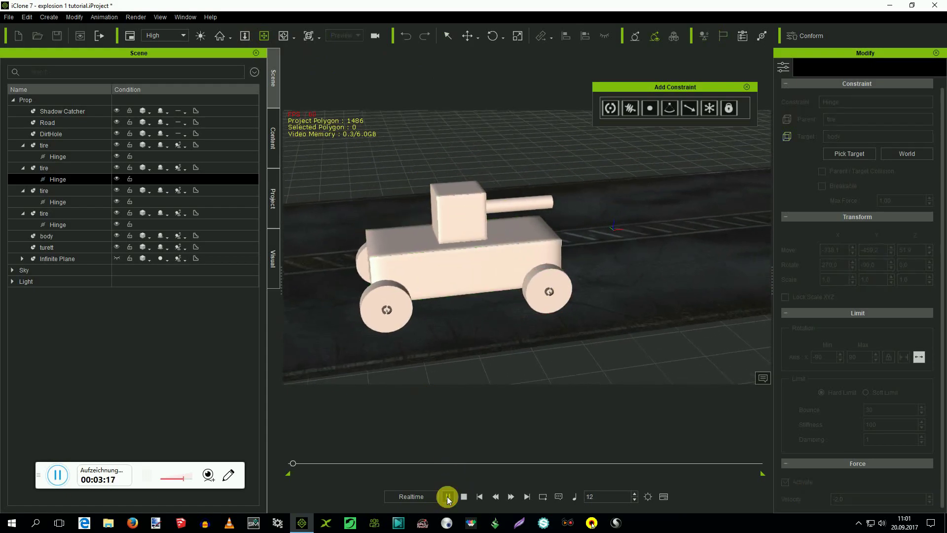
pyautogui.click(479, 497)
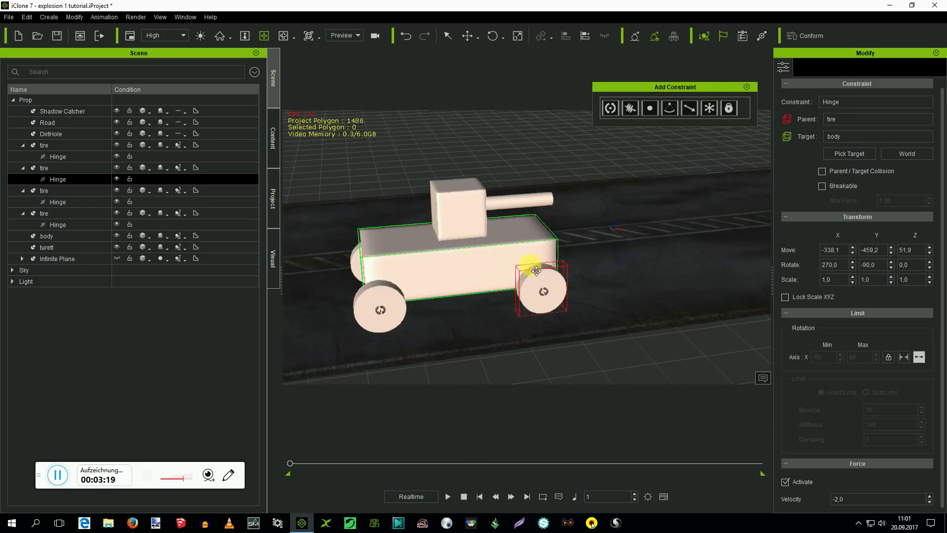
# Step: Add a Point to Point constraint on top of the tank body, behind the turret
pyautogui.click(441, 36)
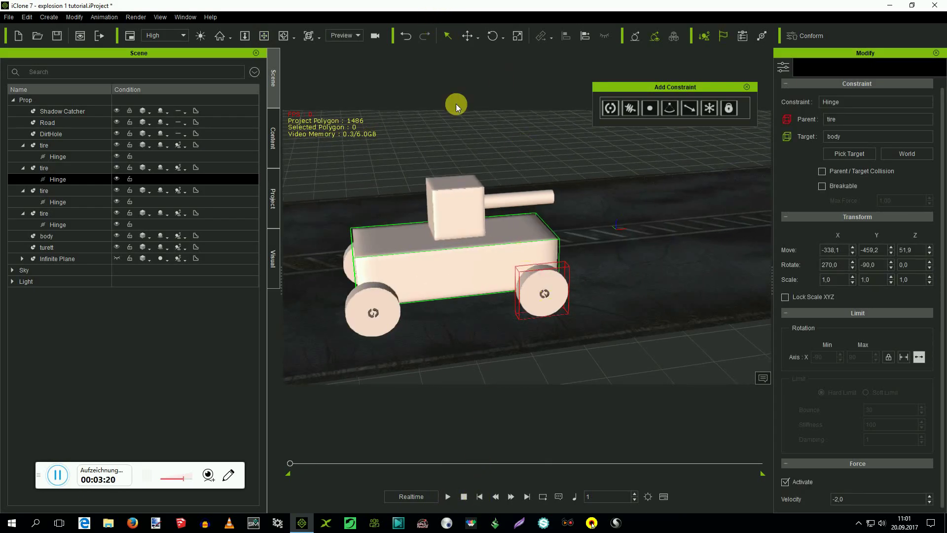
pyautogui.click(407, 241)
pyautogui.click(639, 110)
pyautogui.click(651, 109)
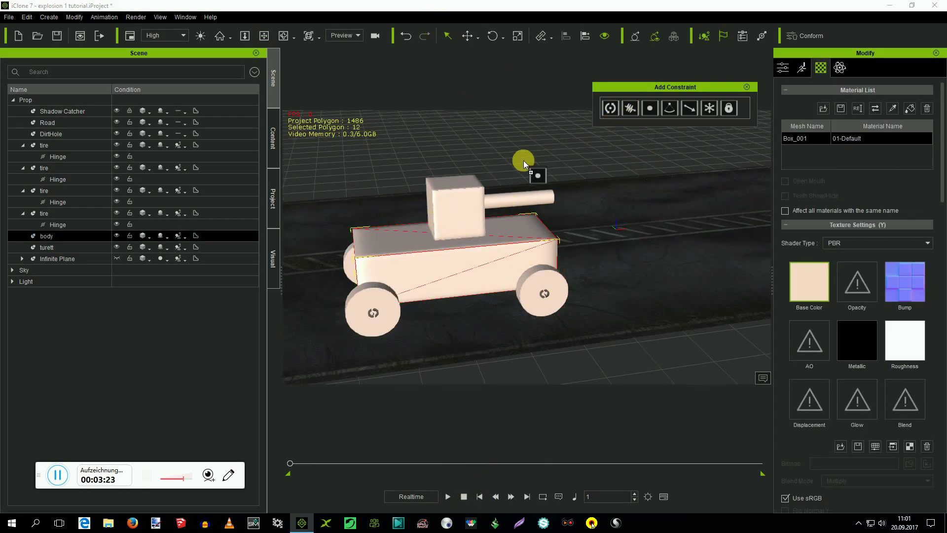
pyautogui.click(413, 240)
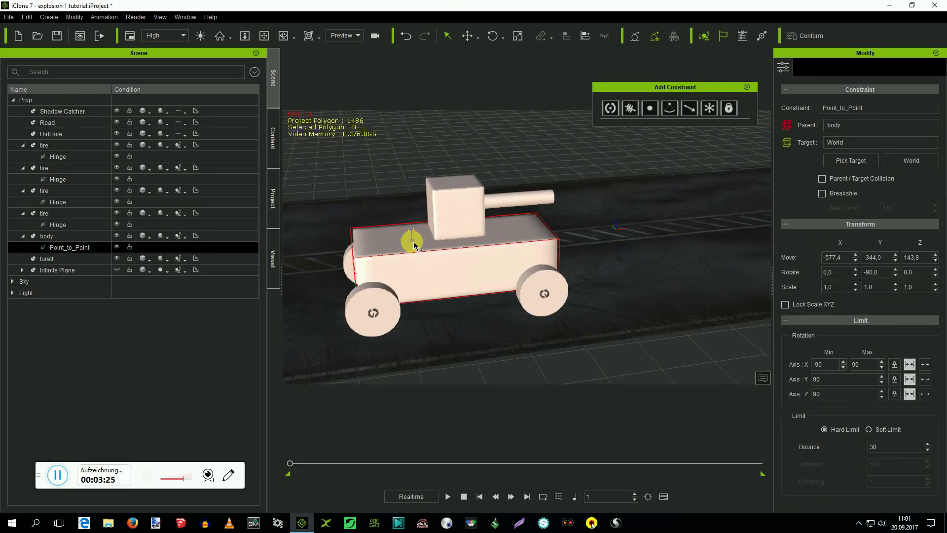
# Step: Configure the Point to Point constraint with rotation locked on X, Y and Z, turett as target, and Breakable with Max Force 500
pyautogui.scroll(5, 416, 246)
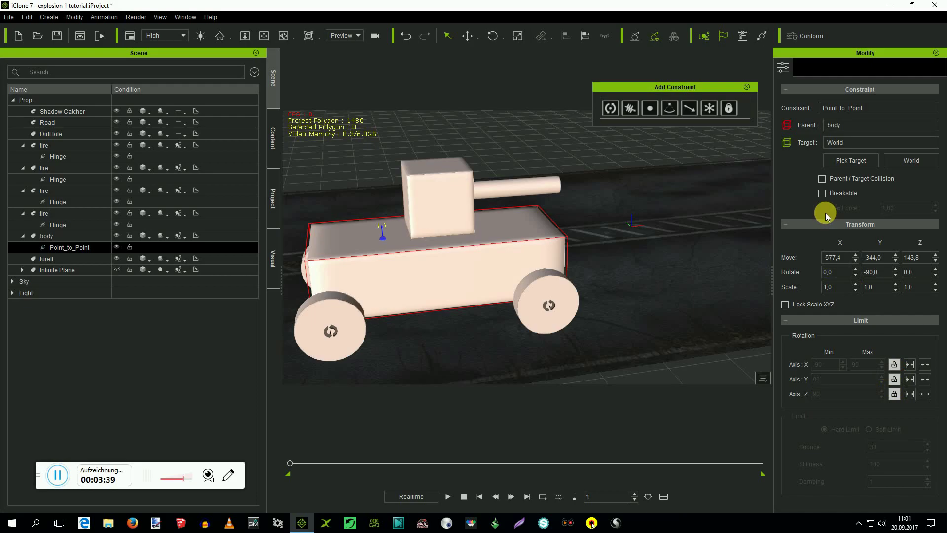
pyautogui.click(854, 163)
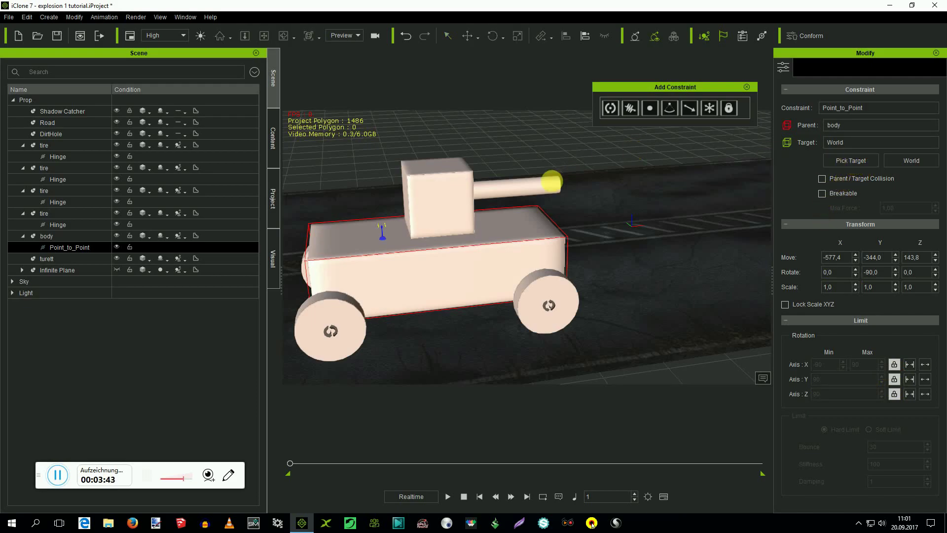
pyautogui.click(420, 221)
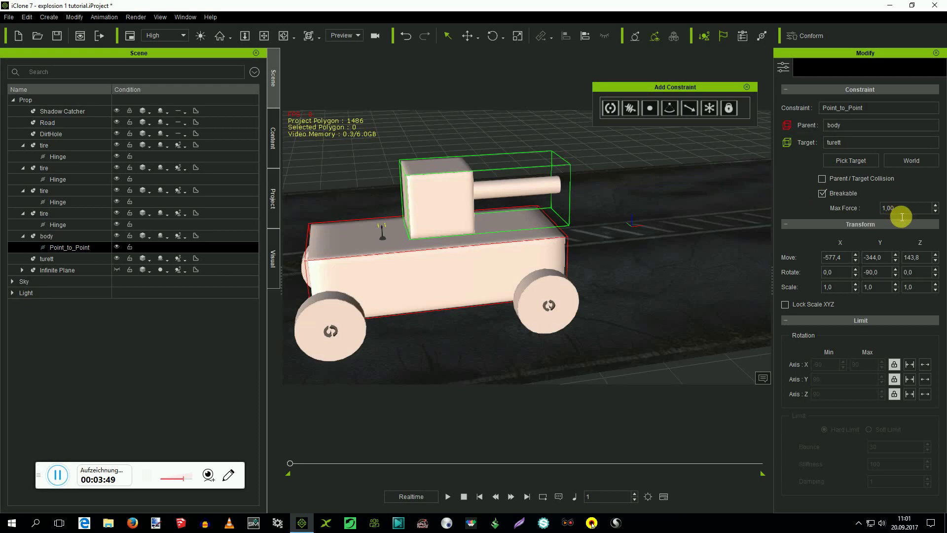
pyautogui.moveTo(903, 214); pyautogui.dragTo(872, 212)
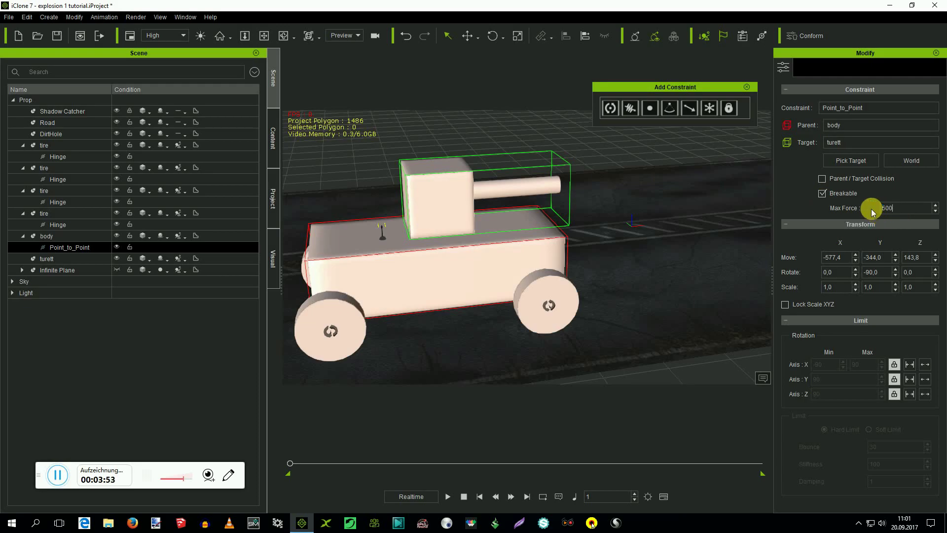
pyautogui.write('500')
# Step: Play the simulation with the turret attached to the moving tank, and return to the first frame
pyautogui.scroll(-3, 546, 276)
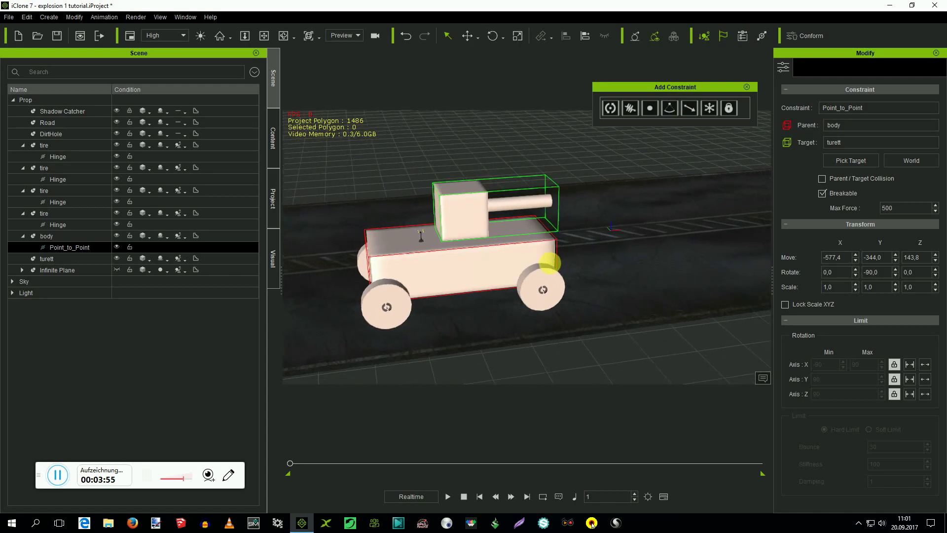
pyautogui.scroll(-1, 552, 266)
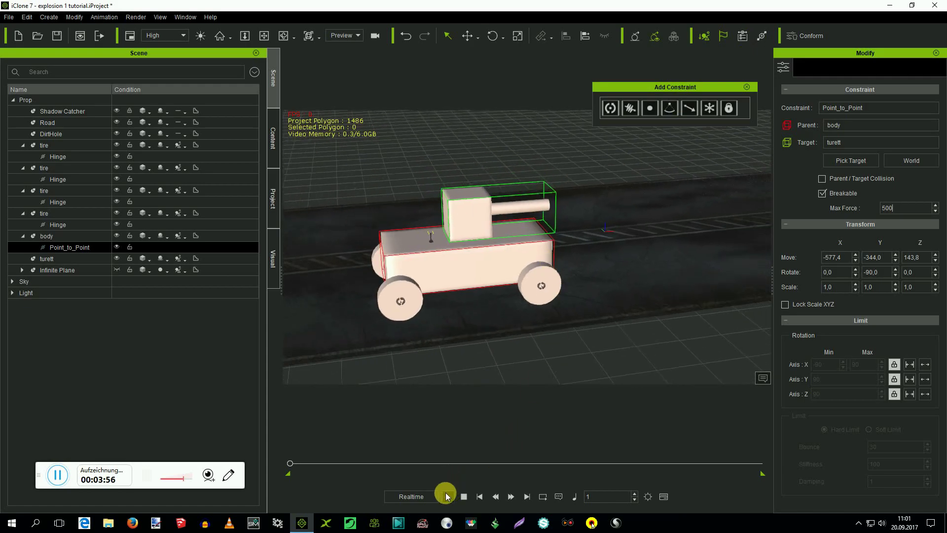
pyautogui.click(447, 496)
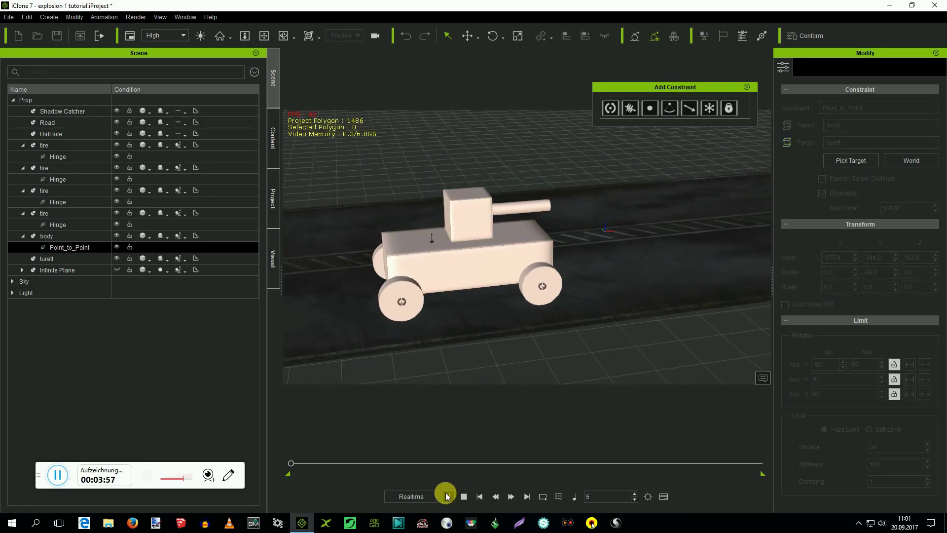
pyautogui.click(479, 497)
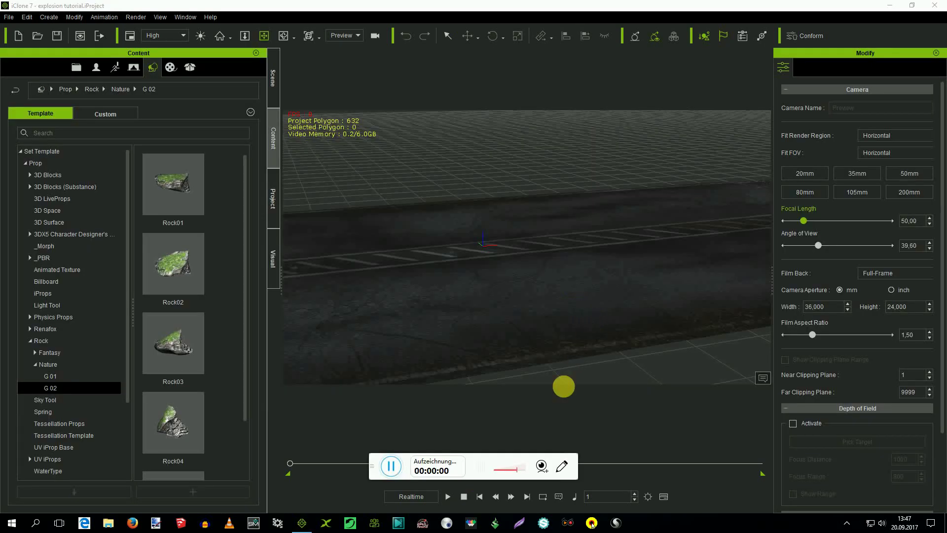
# Step: Add a Rock01 prop to the road and move it to about X -101, Y -362
pyautogui.moveTo(376, 473); pyautogui.dragTo(28, 495)
pyautogui.moveTo(166, 184); pyautogui.dragTo(487, 288)
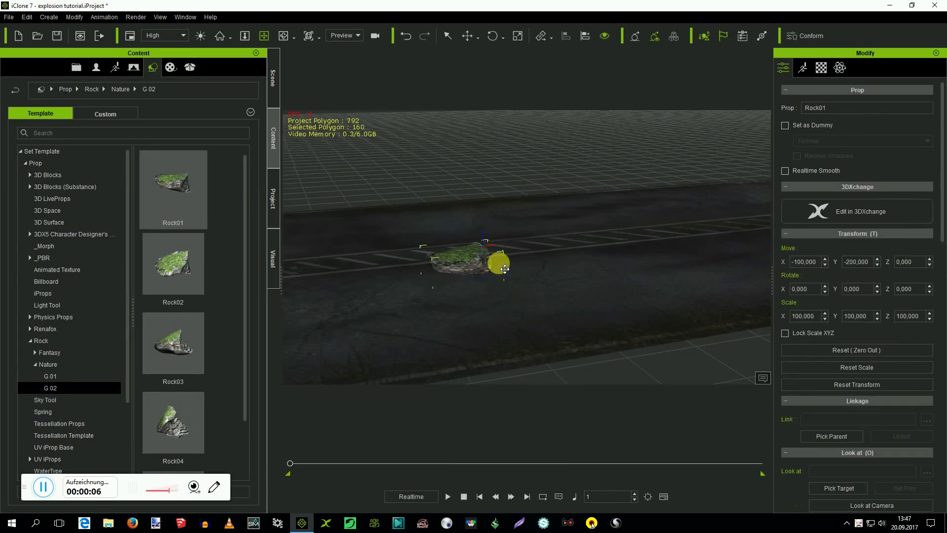
pyautogui.click(465, 37)
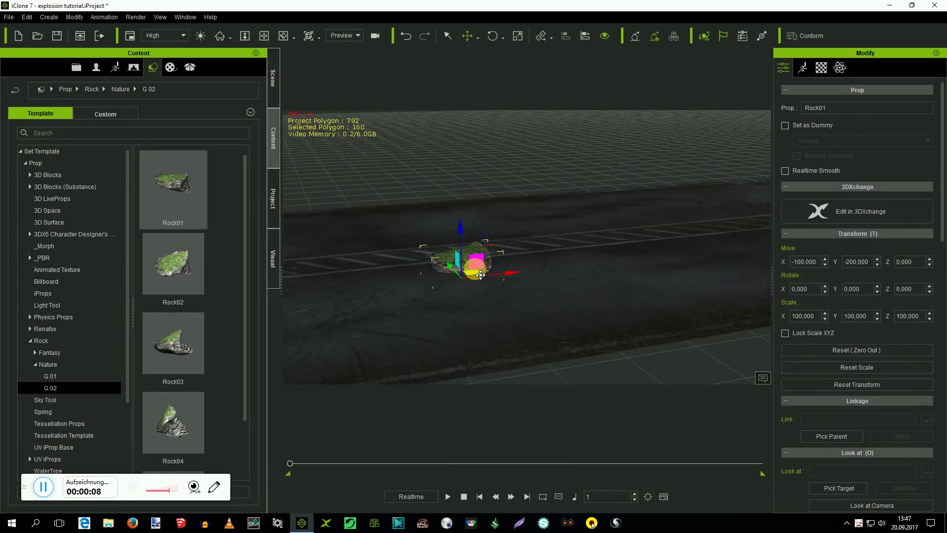
pyautogui.moveTo(481, 285); pyautogui.dragTo(508, 298)
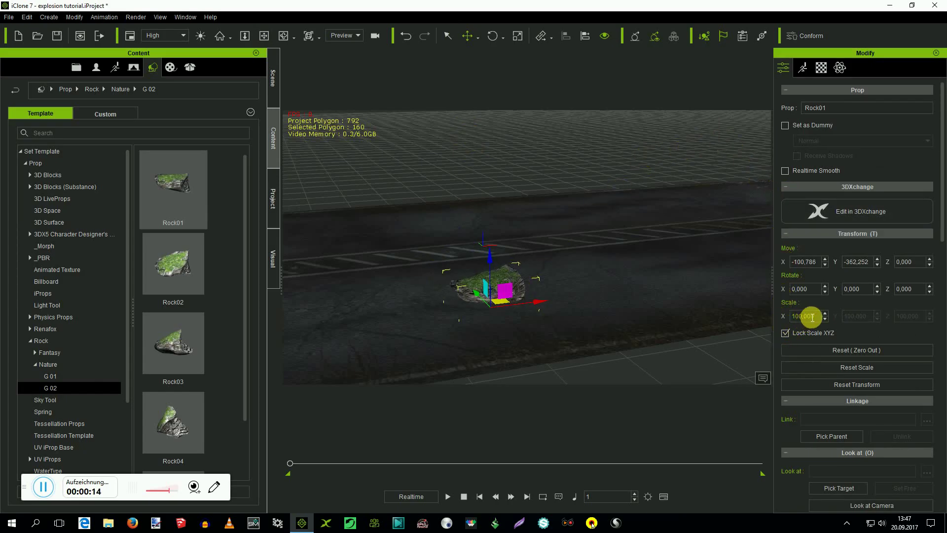
# Step: Lock the rock's XYZ scale together, try a scale of 10, and set it to 20
pyautogui.moveTo(810, 322); pyautogui.dragTo(784, 321)
pyautogui.write('10')
pyautogui.press('Return')
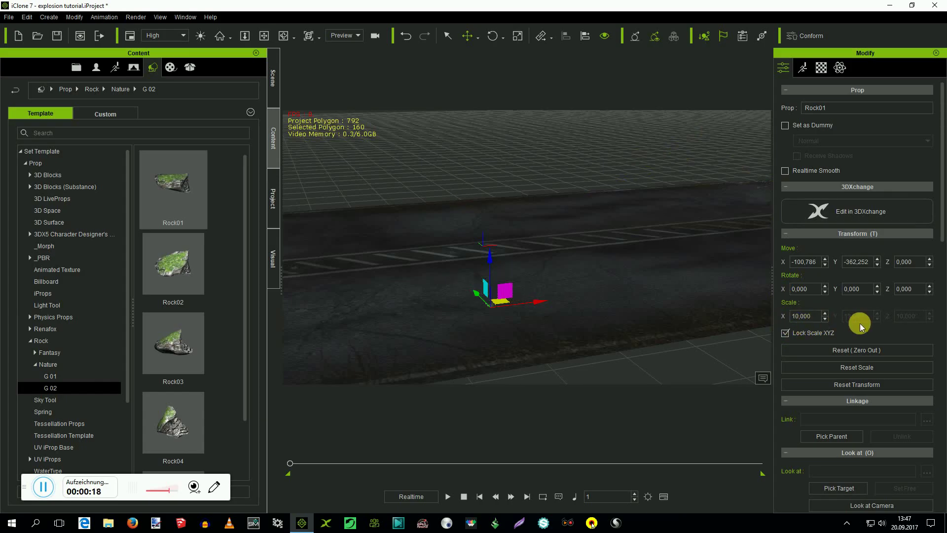
pyautogui.moveTo(818, 317); pyautogui.dragTo(778, 313)
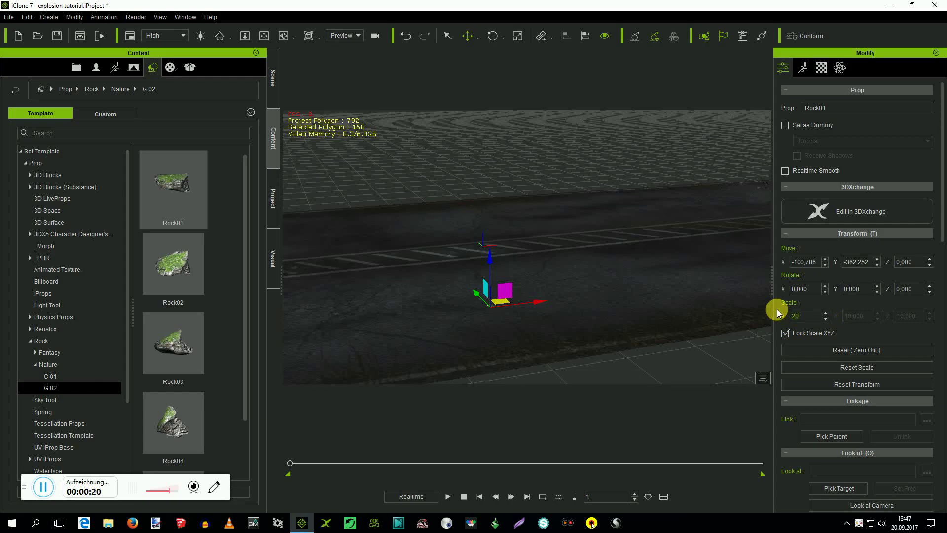
# Step: Duplicate the small rock beside the original at about Y -384 and rotate the copy about 63 degrees around Z
pyautogui.scroll(3, 508, 328)
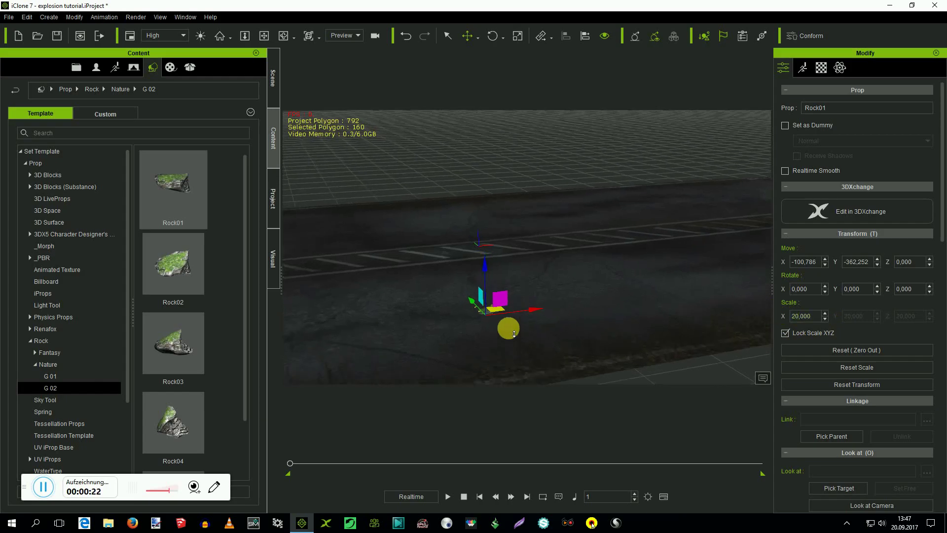
pyautogui.click(263, 36)
pyautogui.moveTo(463, 300); pyautogui.dragTo(493, 302)
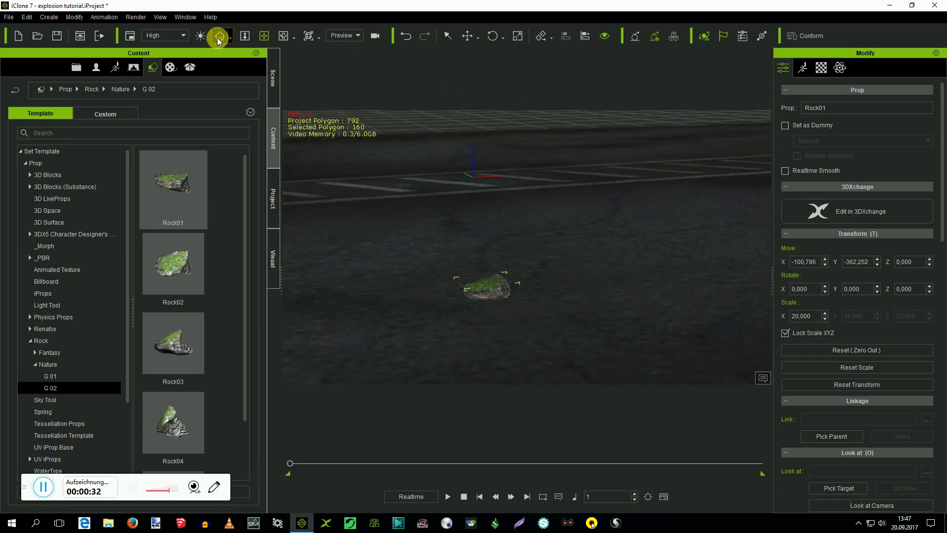
pyautogui.click(466, 37)
pyautogui.keyDown('ctrl'); pyautogui.moveTo(501, 303); pyautogui.dragTo(515, 318); pyautogui.keyUp('ctrl')
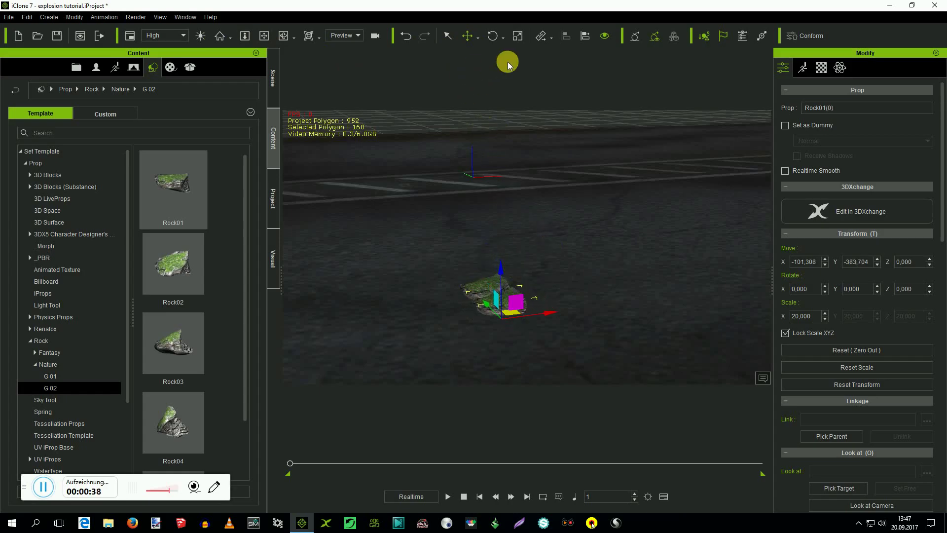
pyautogui.click(493, 36)
pyautogui.moveTo(508, 346); pyautogui.dragTo(539, 341)
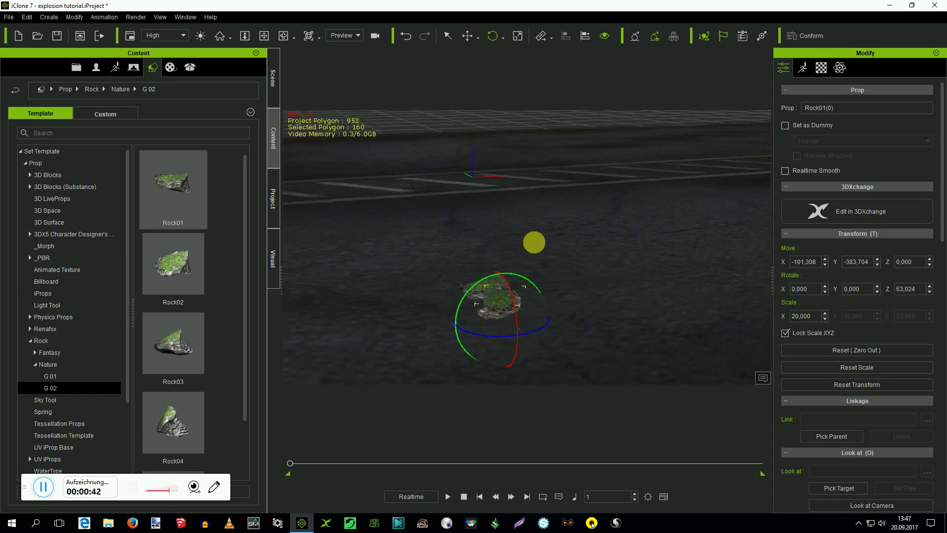
# Step: Duplicate the rotated rock to about Y -404 and rotate the new copy to about 95 degrees around Z
pyautogui.click(467, 36)
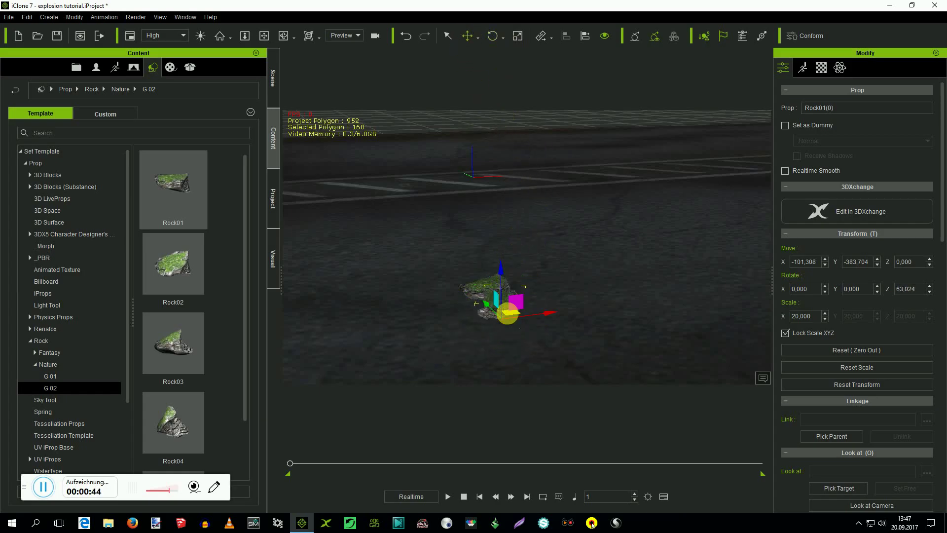
pyautogui.keyDown('shift'); pyautogui.moveTo(516, 320); pyautogui.dragTo(552, 345); pyautogui.keyUp('shift')
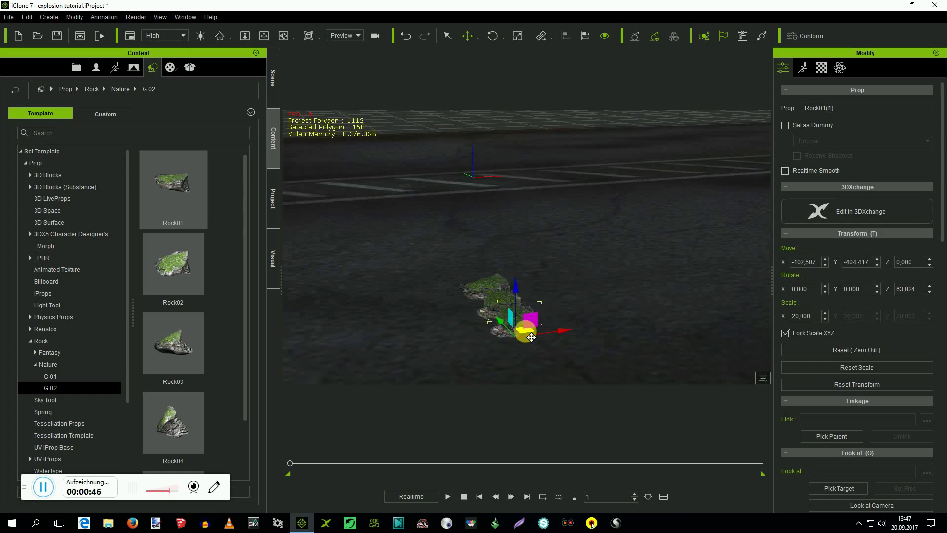
pyautogui.click(491, 34)
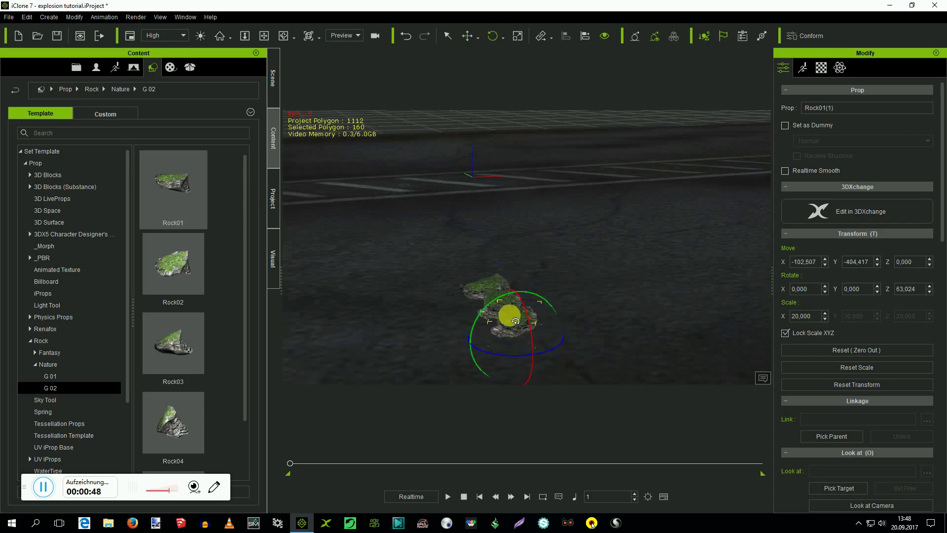
pyautogui.moveTo(510, 362); pyautogui.dragTo(522, 364)
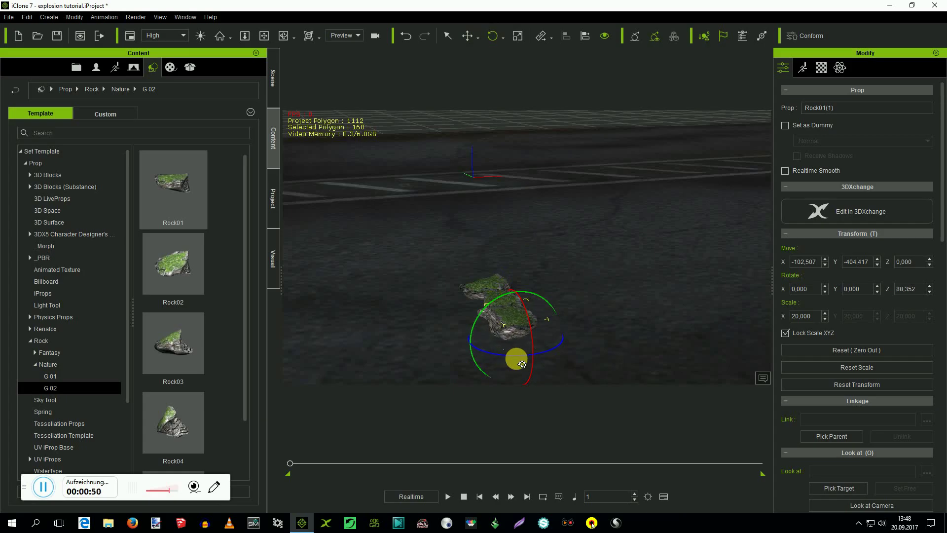
# Step: Select all three rocks together and activate physics for them
pyautogui.click(264, 36)
pyautogui.moveTo(434, 239); pyautogui.dragTo(469, 355)
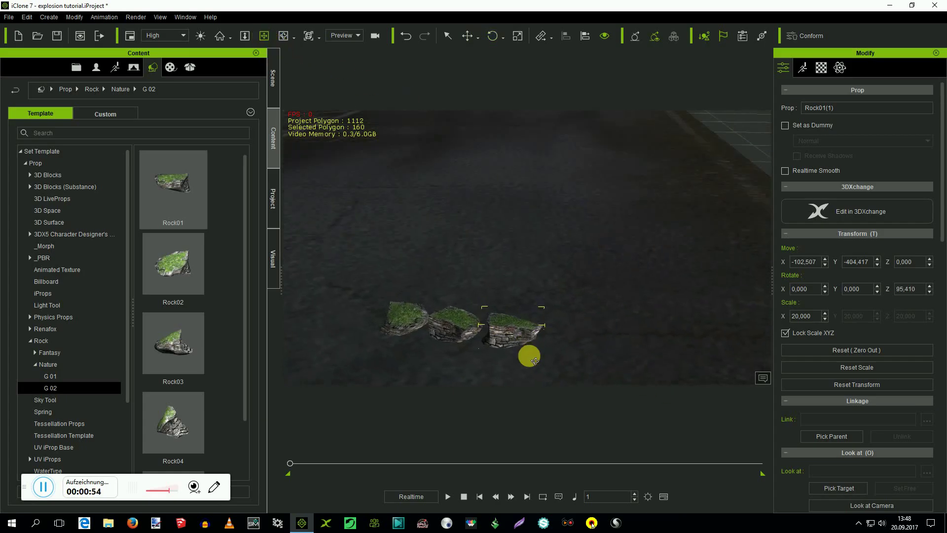
pyautogui.click(447, 36)
pyautogui.moveTo(365, 286); pyautogui.dragTo(600, 379)
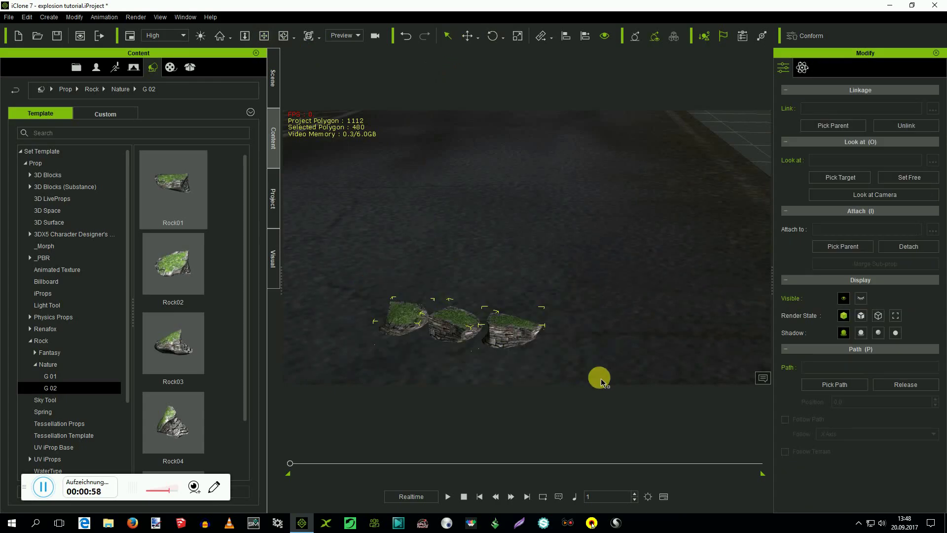
pyautogui.click(803, 68)
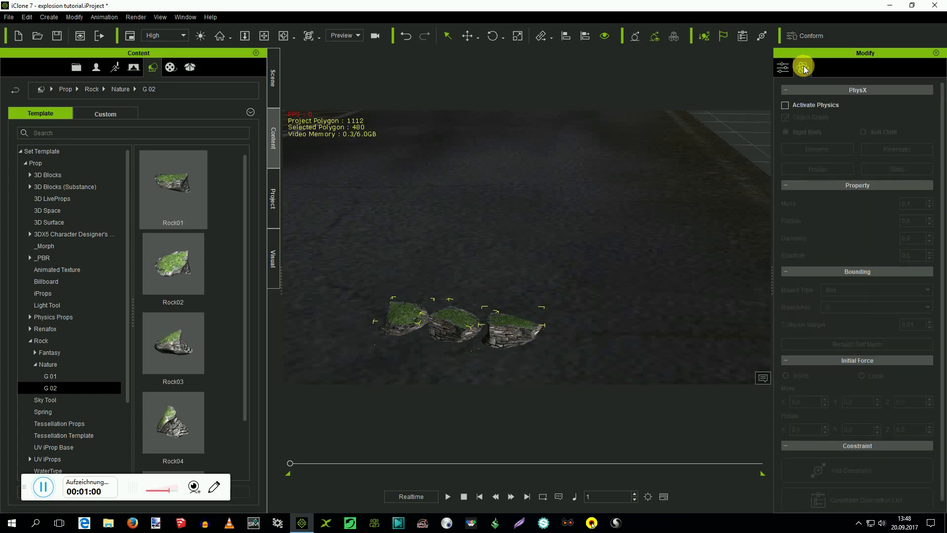
pyautogui.click(785, 105)
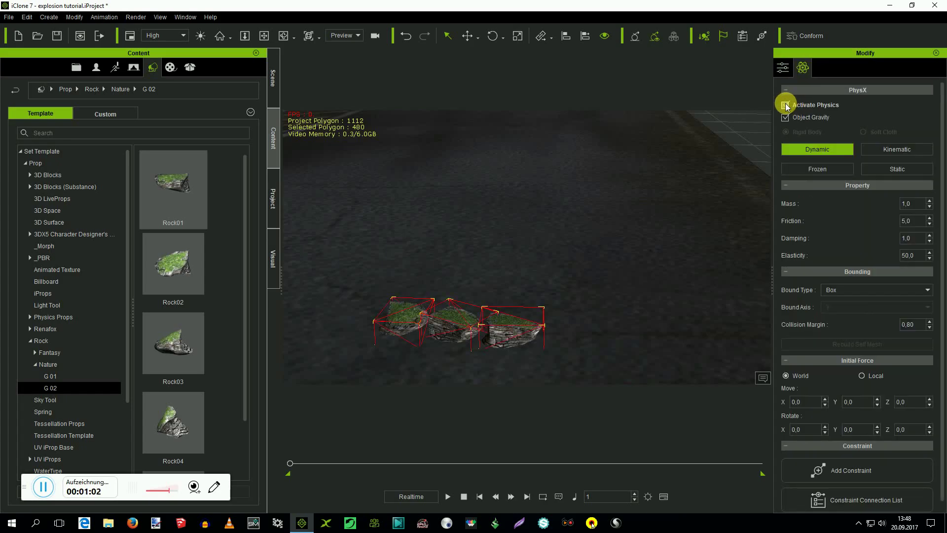
# Step: Set the three rocks' Friction to 95, Damping to 5, Elasticity to 5 and Bound Type to Convex Hull
pyautogui.moveTo(942, 182); pyautogui.dragTo(943, 260)
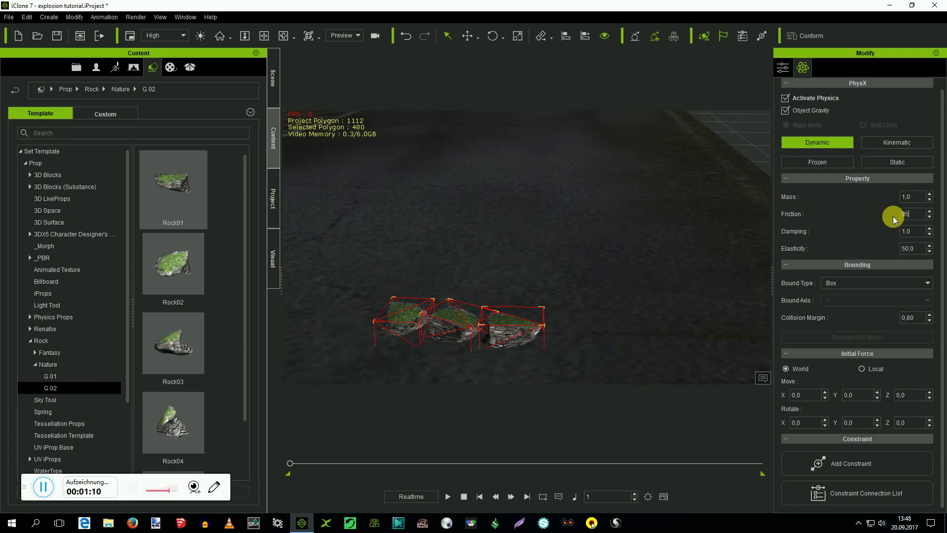
pyautogui.doubleClick(908, 232)
pyautogui.doubleClick(920, 248)
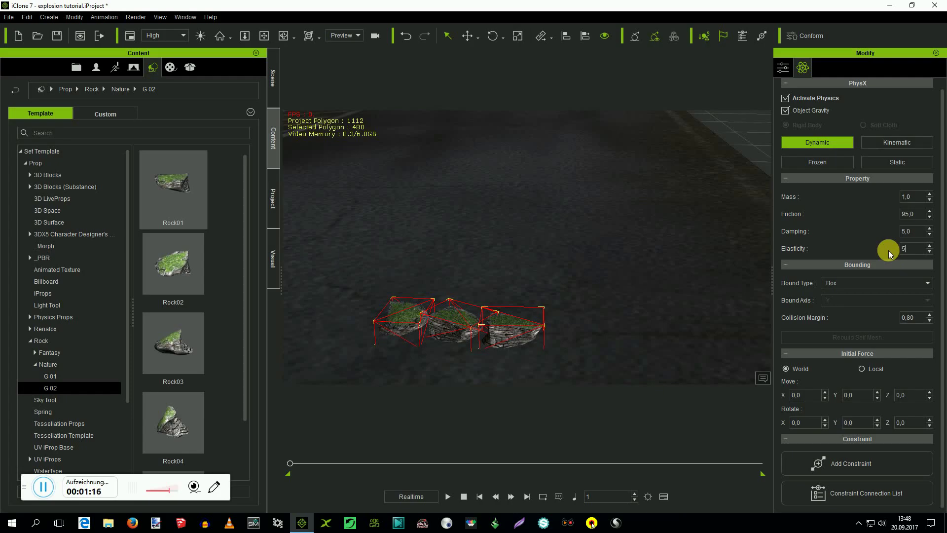
pyautogui.click(932, 285)
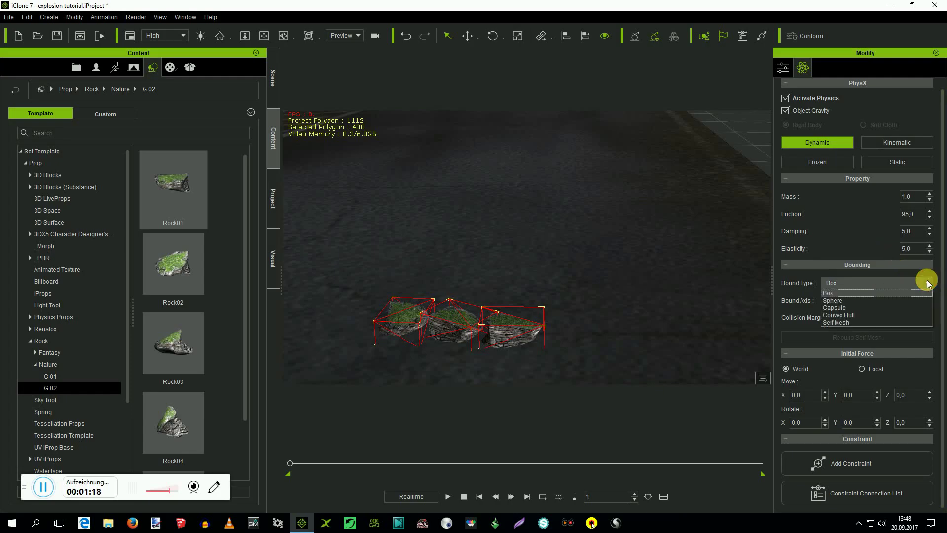
pyautogui.click(854, 315)
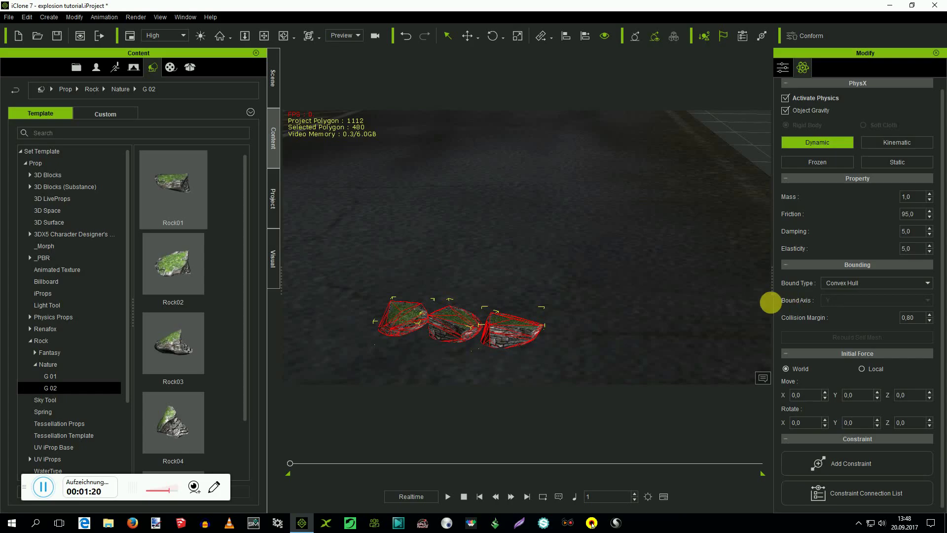
# Step: Move the two outer rocks tightly against the middle one, to about Y -376 and Y -397
pyautogui.click(469, 36)
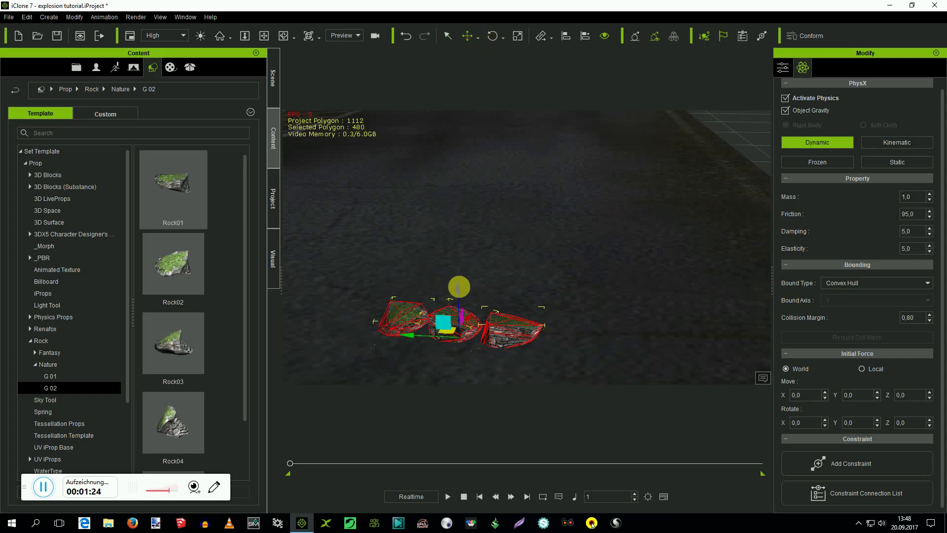
pyautogui.moveTo(417, 339); pyautogui.dragTo(412, 335)
pyautogui.click(405, 313)
pyautogui.click(405, 313)
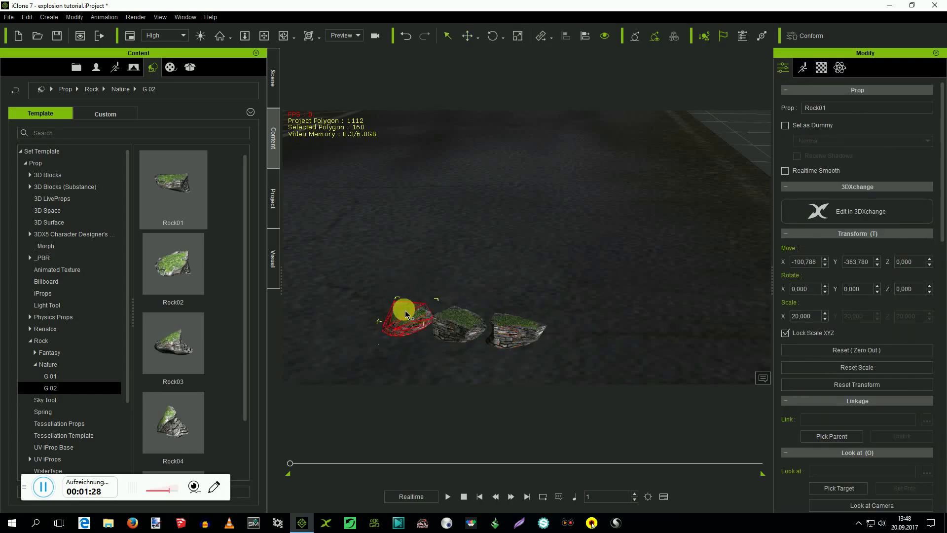
pyautogui.click(469, 38)
pyautogui.moveTo(366, 339); pyautogui.dragTo(390, 339)
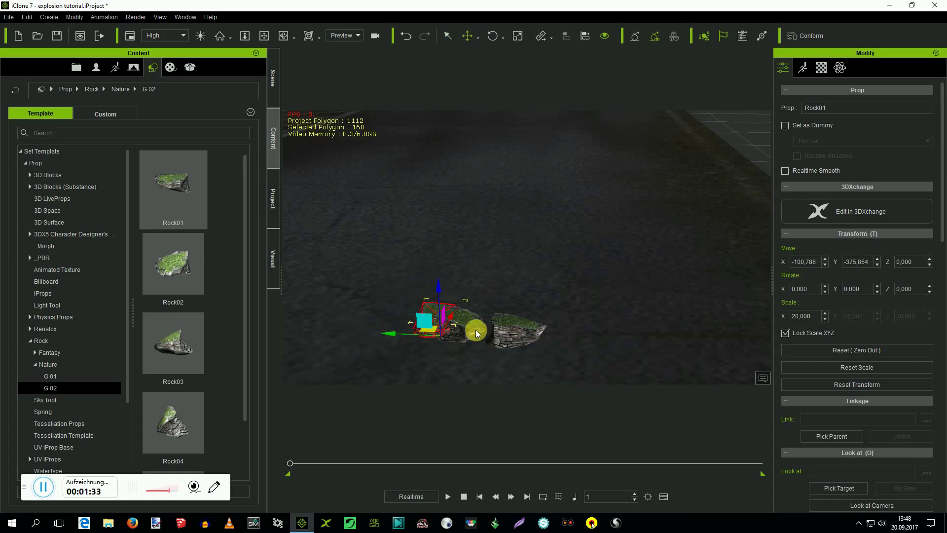
pyautogui.click(532, 330)
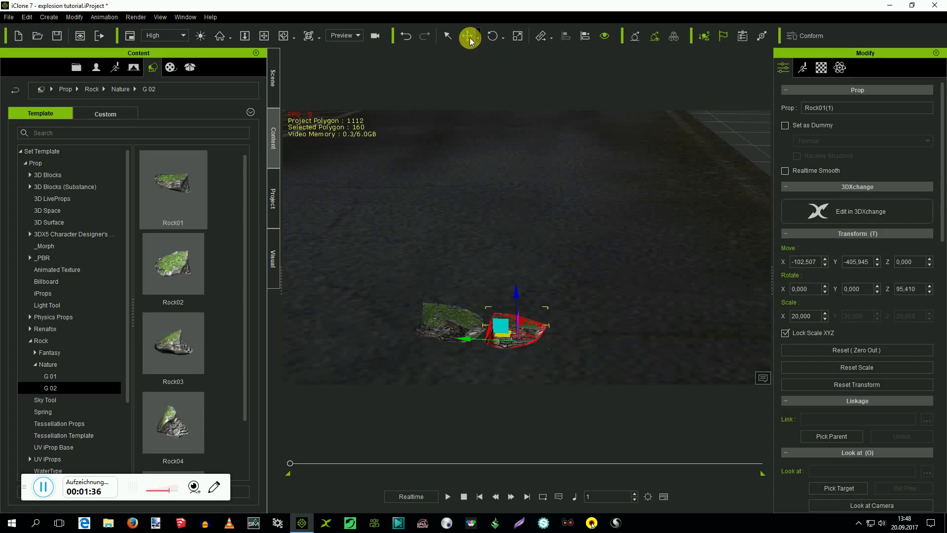
pyautogui.moveTo(473, 347); pyautogui.dragTo(446, 340)
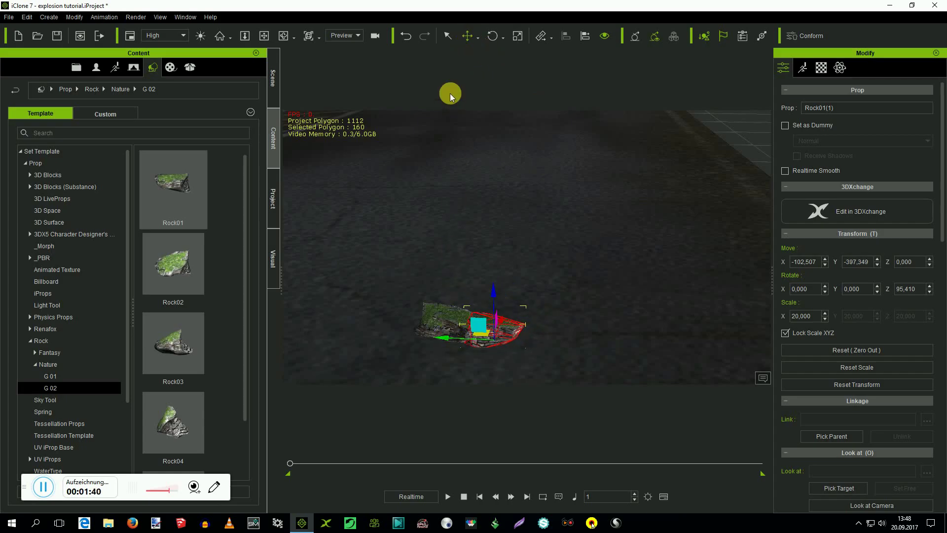
# Step: Select the three-rock row and duplicate it directly alongside to form a second row
pyautogui.click(447, 35)
pyautogui.moveTo(394, 274); pyautogui.dragTo(563, 367)
pyautogui.click(467, 36)
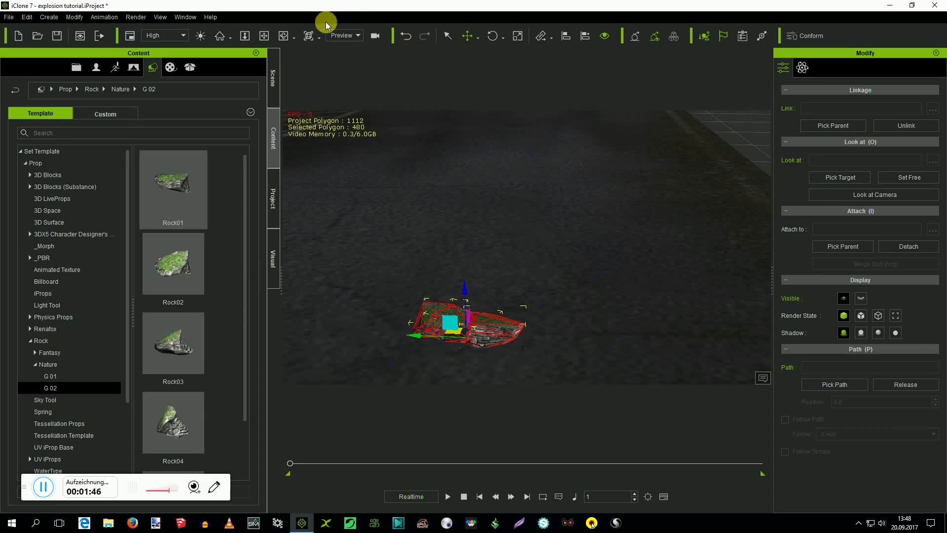
pyautogui.click(264, 36)
pyautogui.moveTo(466, 156); pyautogui.dragTo(408, 260)
pyautogui.click(469, 38)
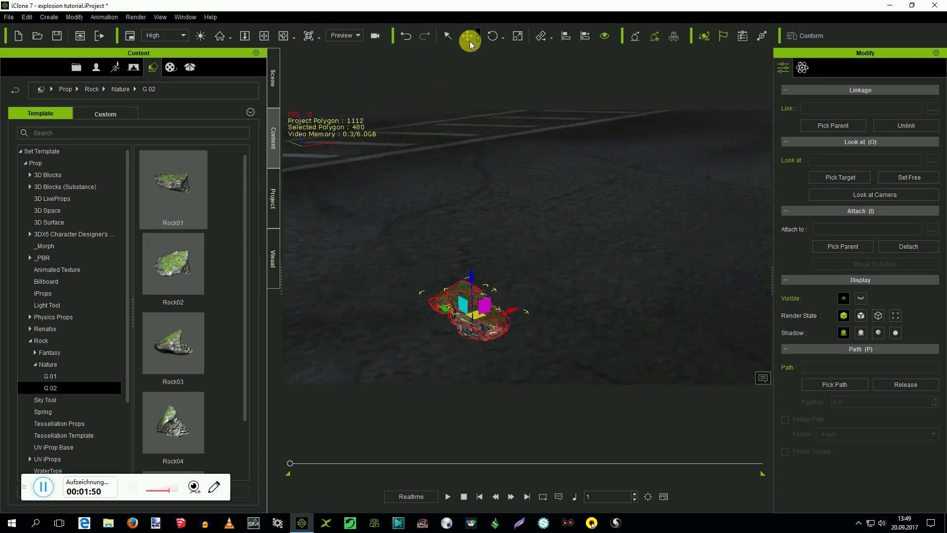
pyautogui.moveTo(523, 315); pyautogui.dragTo(536, 299)
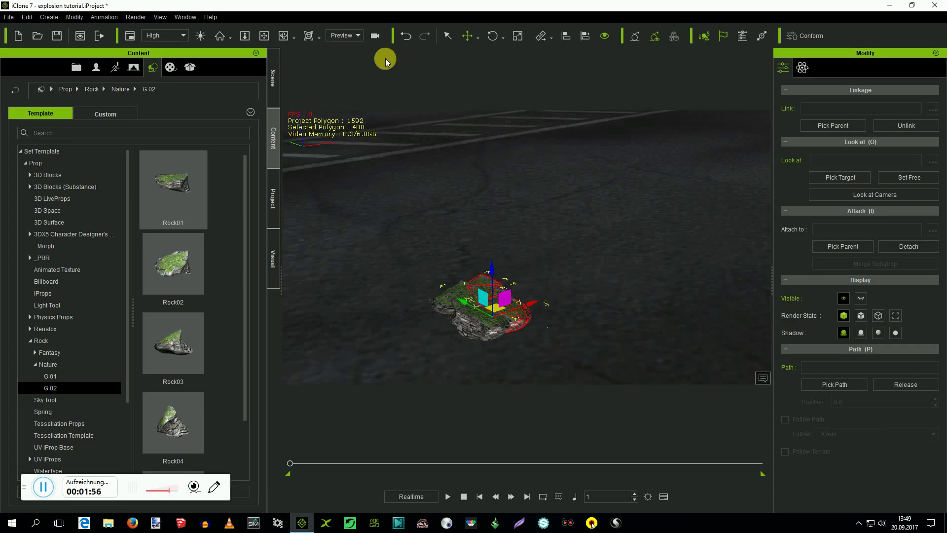
# Step: Select all six rocks and duplicate them upward as a second layer on top of the pile
pyautogui.click(445, 37)
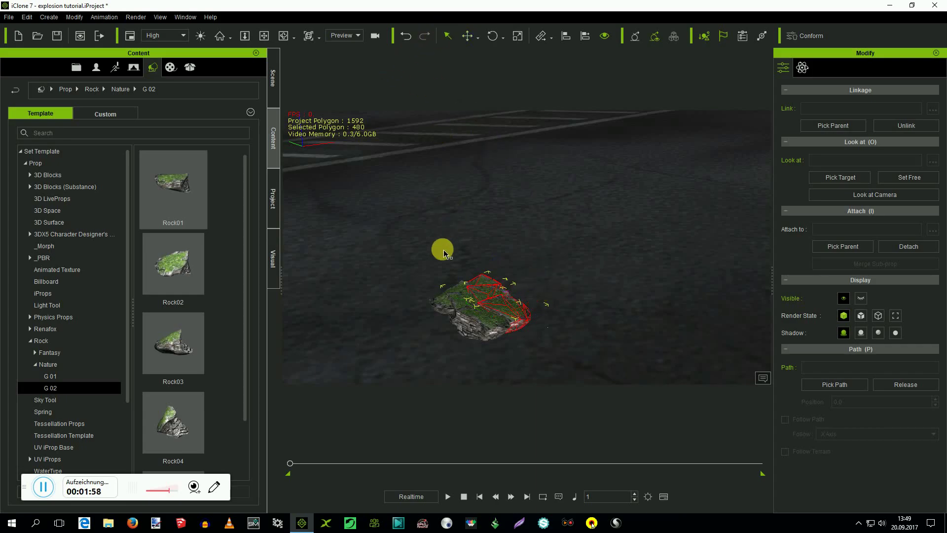
pyautogui.moveTo(419, 251); pyautogui.dragTo(584, 369)
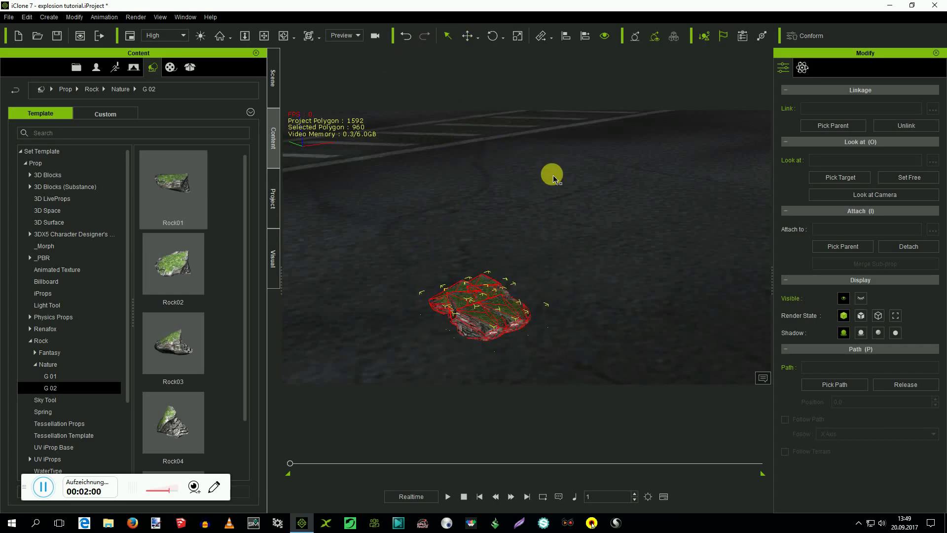
pyautogui.click(466, 38)
pyautogui.moveTo(487, 275)
pyautogui.keyDown('ctrl'); pyautogui.mouseDown()
pyautogui.moveTo(481, 220)
pyautogui.moveTo(469, 273)
pyautogui.mouseUp(); pyautogui.keyUp('ctrl')
pyautogui.scroll(-6, 468, 194)
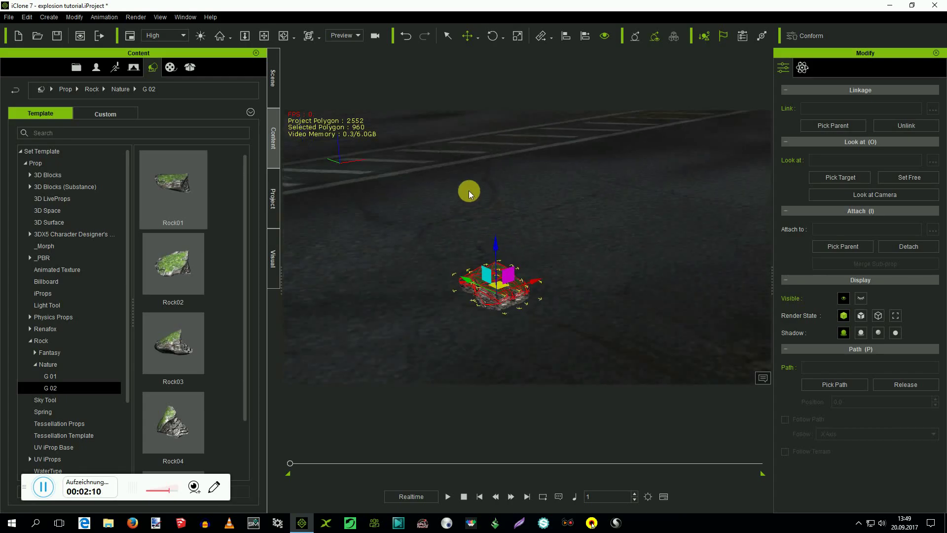
# Step: Deselect the rocks, play the simulation to check how the pile behaves, and return to the first frame
pyautogui.click(448, 37)
pyautogui.scroll(-2, 500, 150)
pyautogui.click(519, 351)
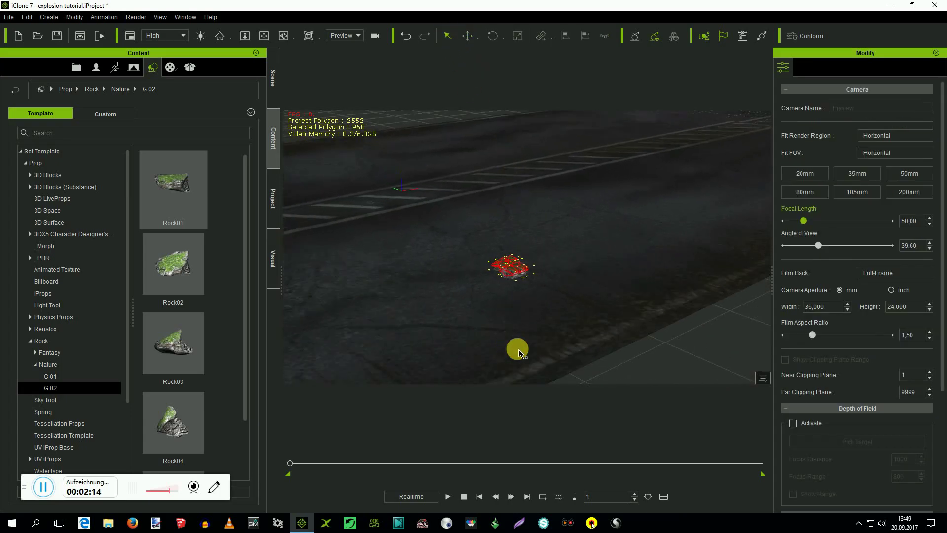
pyautogui.click(449, 498)
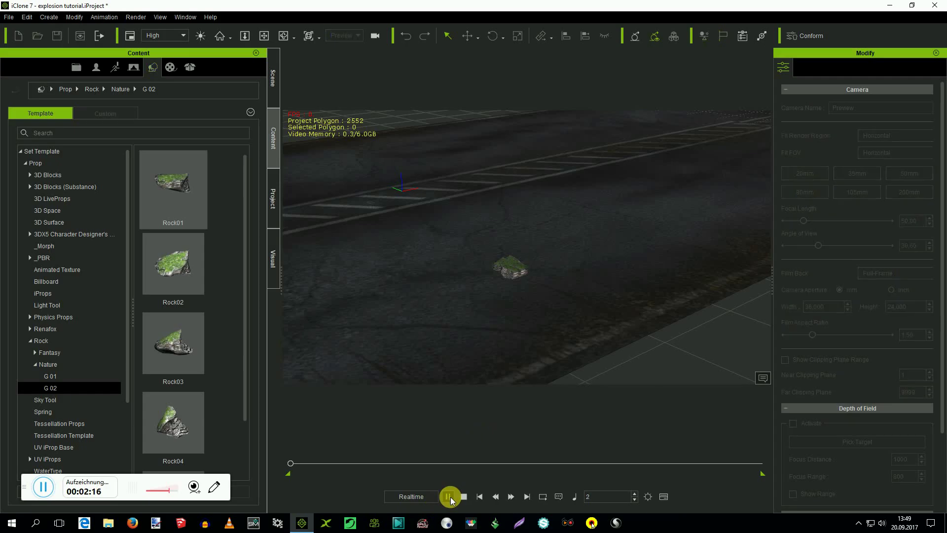
pyautogui.click(477, 497)
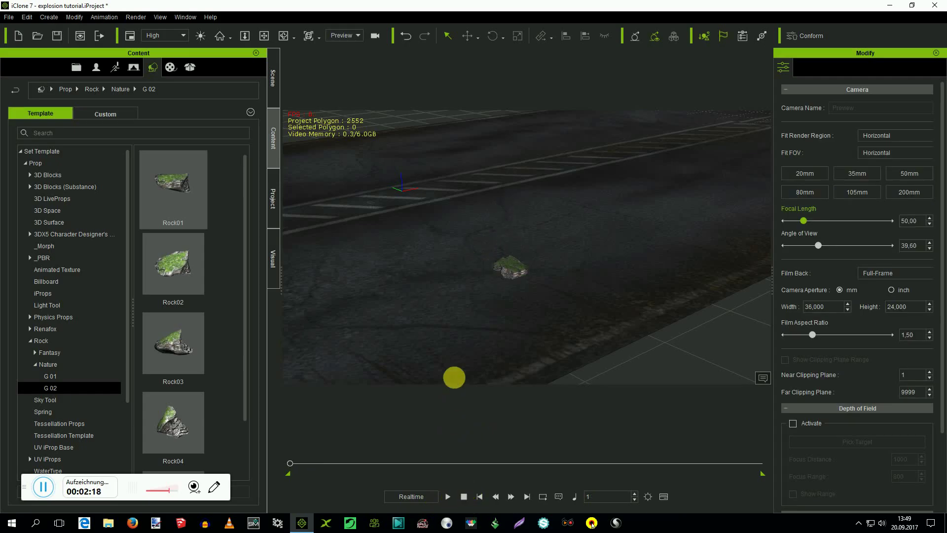
# Step: Select all the rocks in the two-layer pile and duplicate them directly alongside to widen the pile
pyautogui.scroll(3, 607, 270)
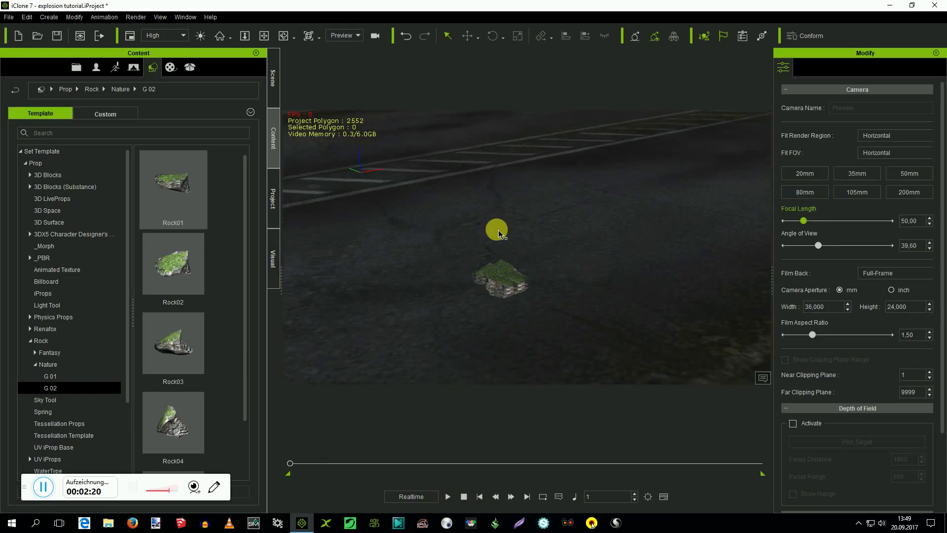
pyautogui.moveTo(503, 270); pyautogui.dragTo(505, 270, button='right')
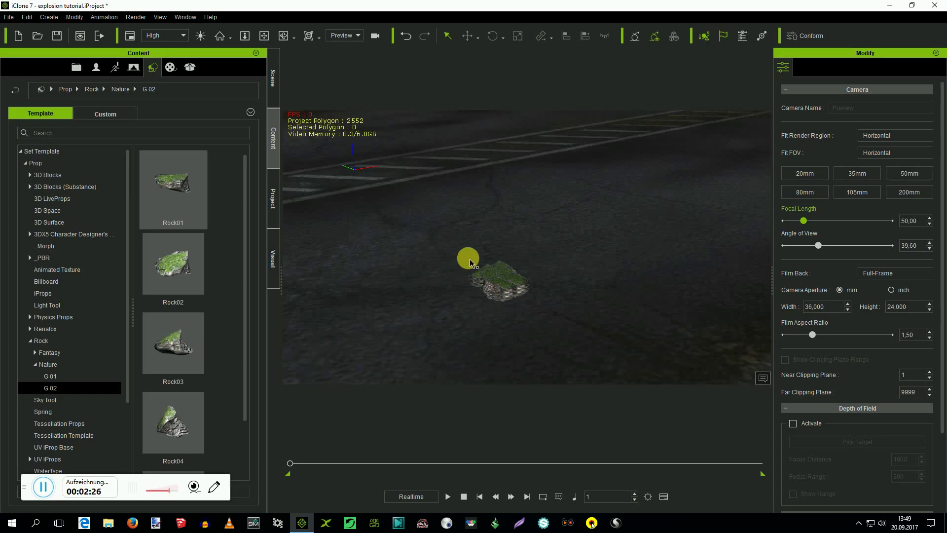
pyautogui.moveTo(461, 255); pyautogui.dragTo(552, 318)
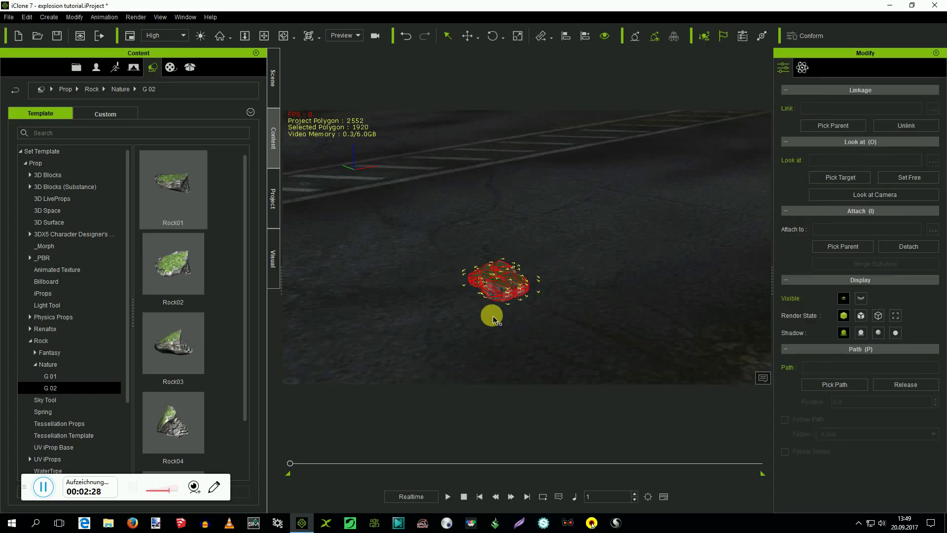
pyautogui.click(467, 37)
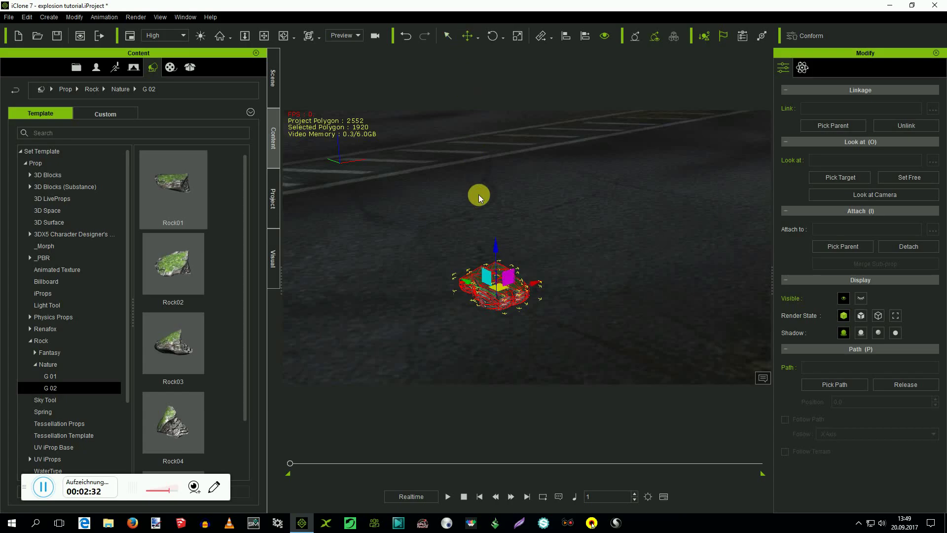
pyautogui.keyDown('ctrl'); pyautogui.moveTo(506, 293); pyautogui.dragTo(492, 296); pyautogui.keyUp('ctrl')
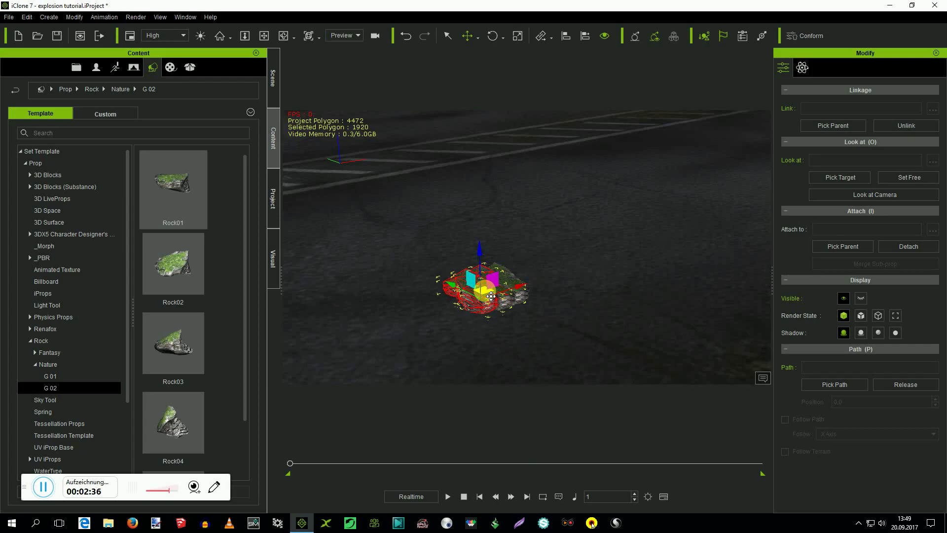
pyautogui.click(447, 35)
# Step: Play the simulation twice from a lower view angle to check how the widened pile bursts apart, returning to the first frame
pyautogui.scroll(-1, 477, 153)
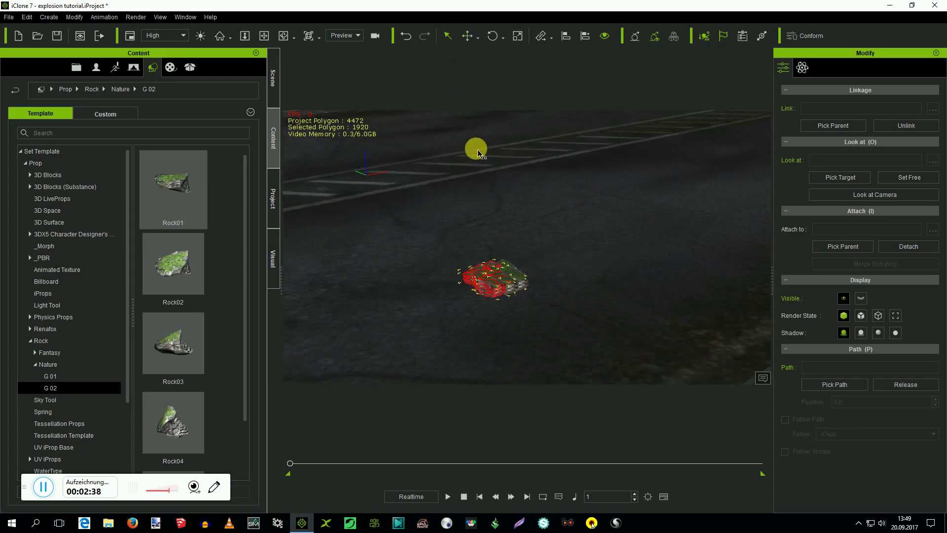
pyautogui.scroll(-1, 477, 153)
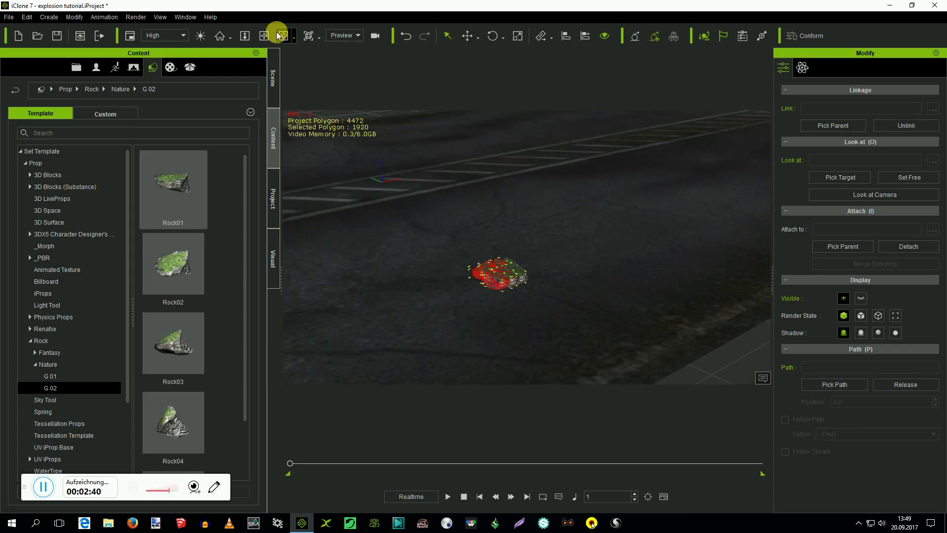
pyautogui.click(264, 35)
pyautogui.moveTo(345, 128); pyautogui.dragTo(495, 245)
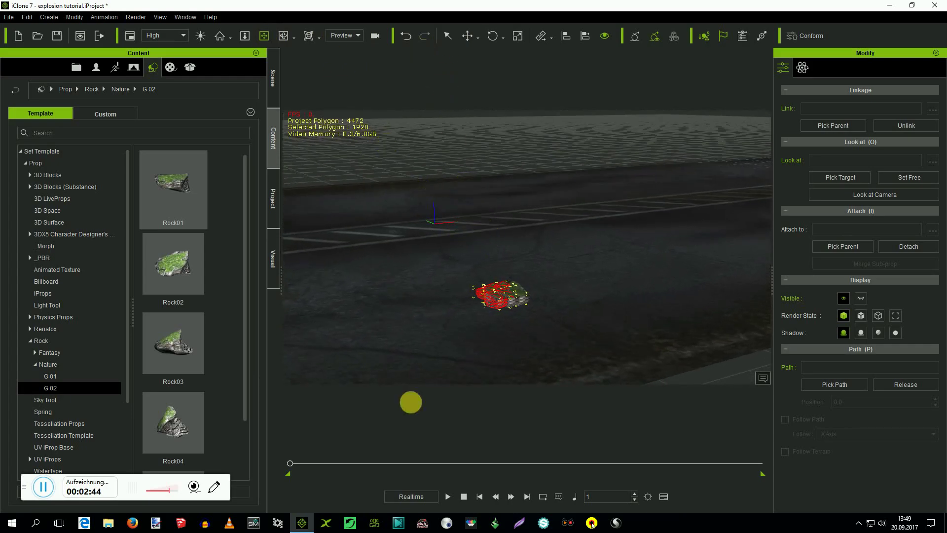
pyautogui.click(449, 497)
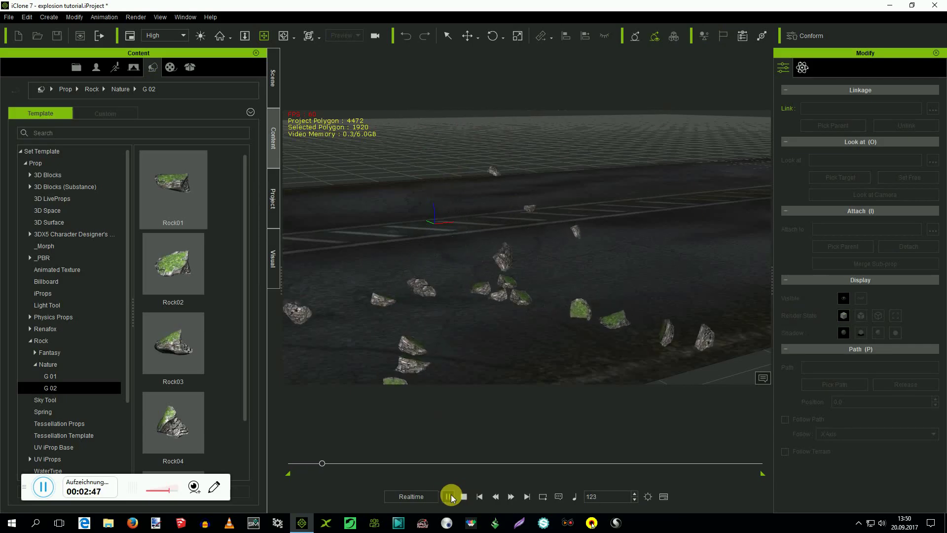
pyautogui.click(477, 497)
pyautogui.click(449, 496)
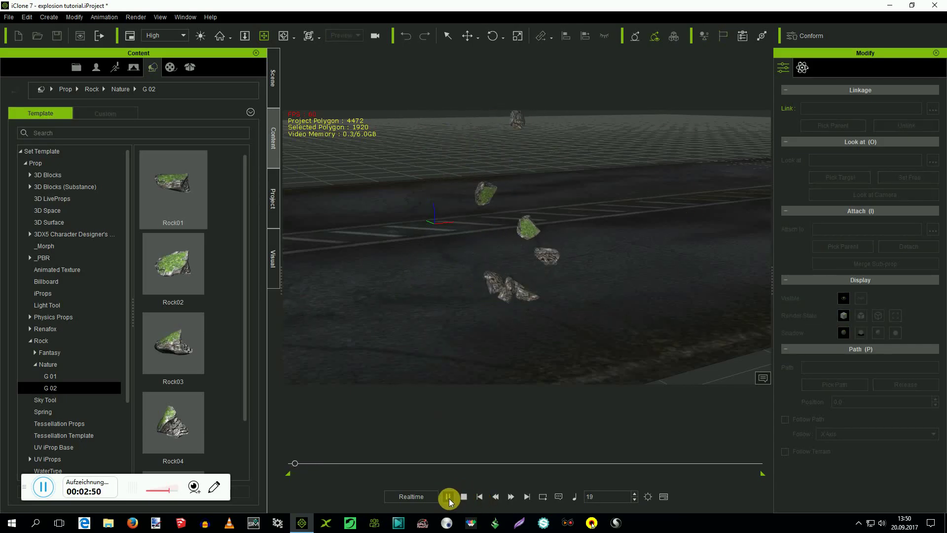
pyautogui.click(479, 497)
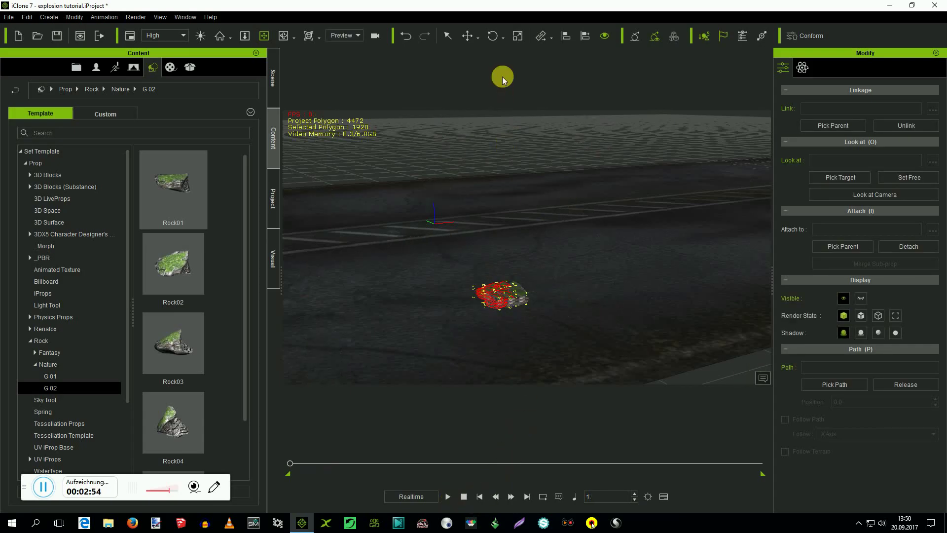
pyautogui.click(448, 35)
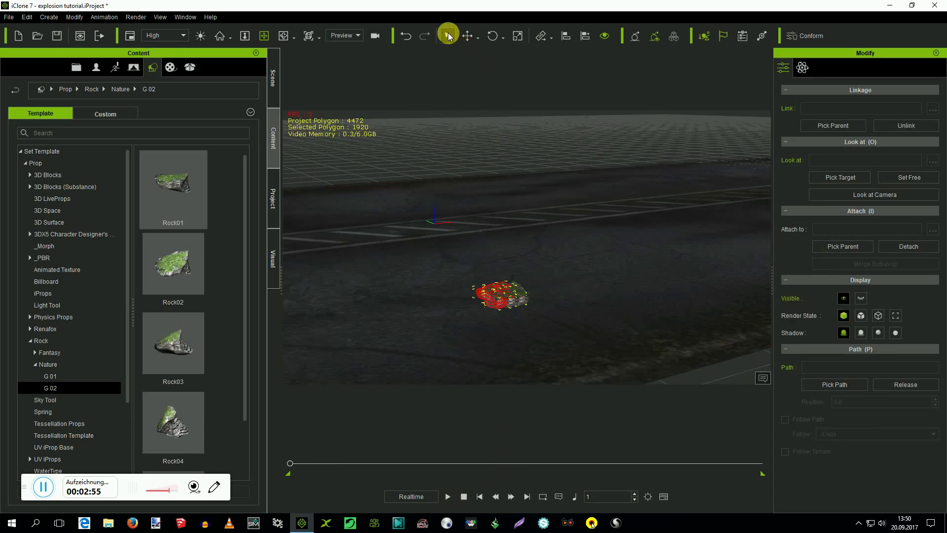
pyautogui.click(468, 268)
pyautogui.moveTo(472, 281); pyautogui.dragTo(512, 322)
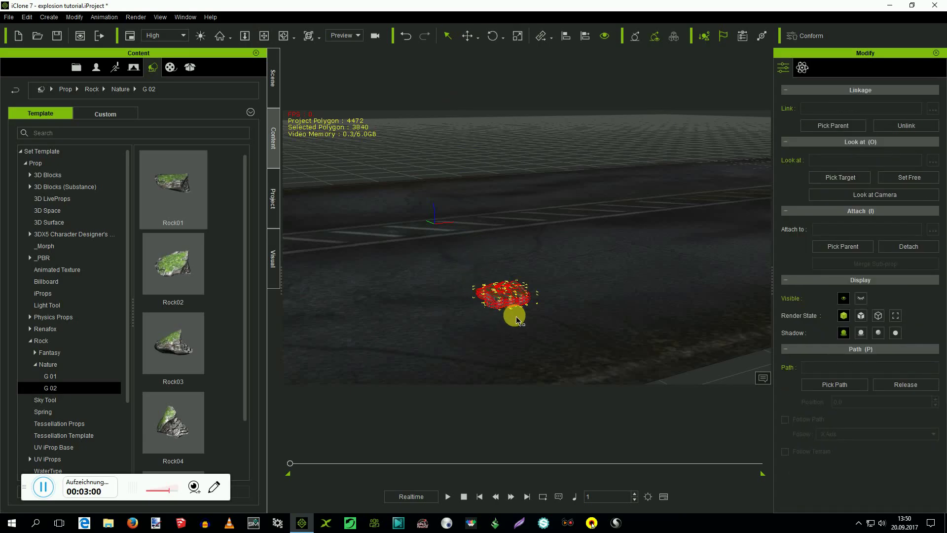
pyautogui.click(516, 321)
# Step: Select Rock01(12) through Rock01(22) in the scene list, raise them above the pile and scale them down uniformly
pyautogui.click(273, 77)
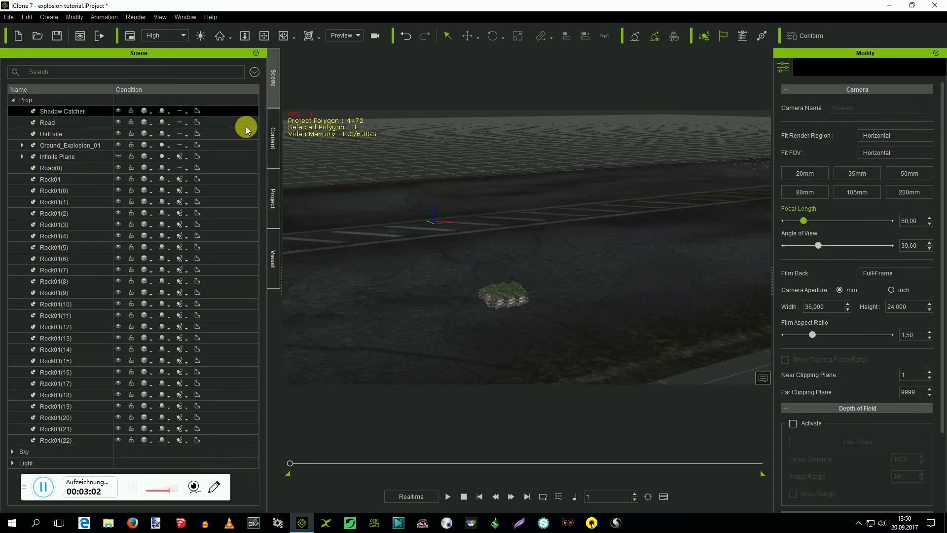
pyautogui.click(57, 441)
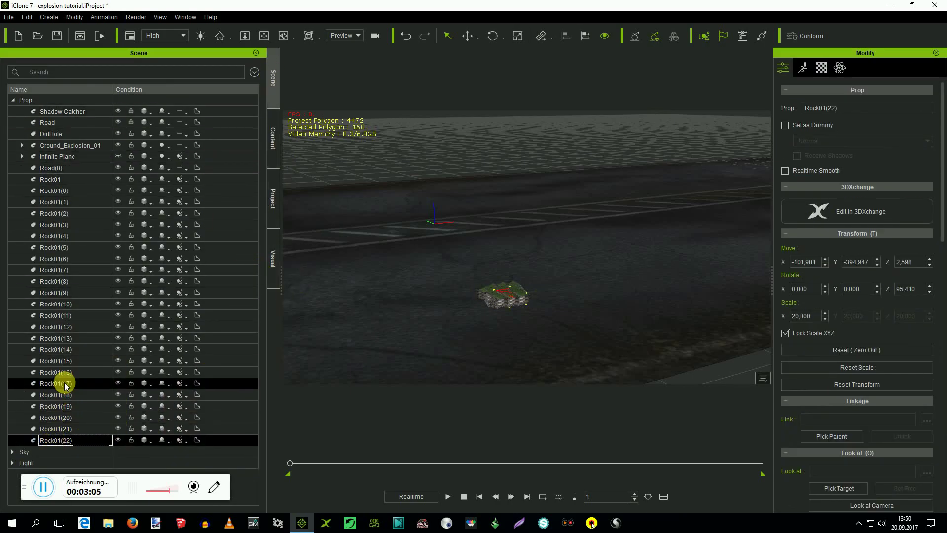
pyautogui.keyDown('shift'); pyautogui.click(62, 328); pyautogui.keyUp('shift')
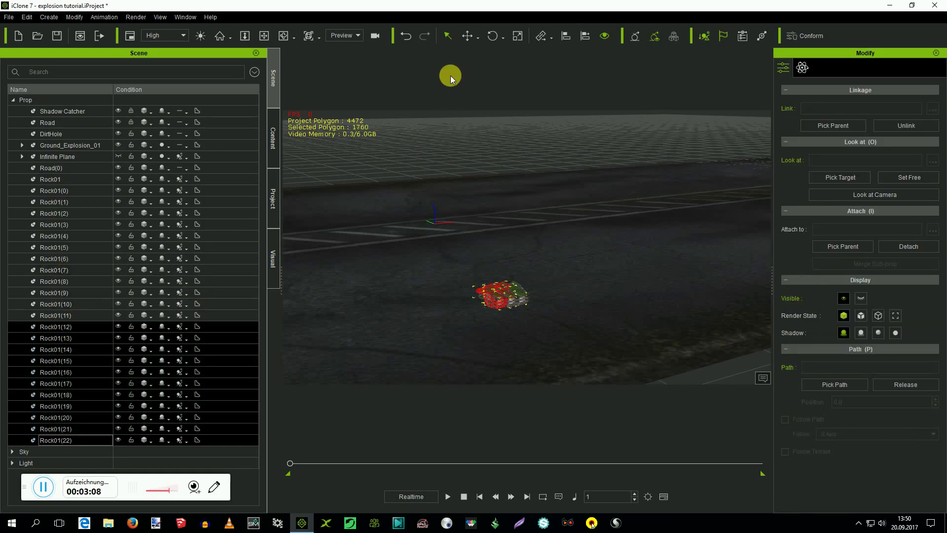
pyautogui.click(466, 37)
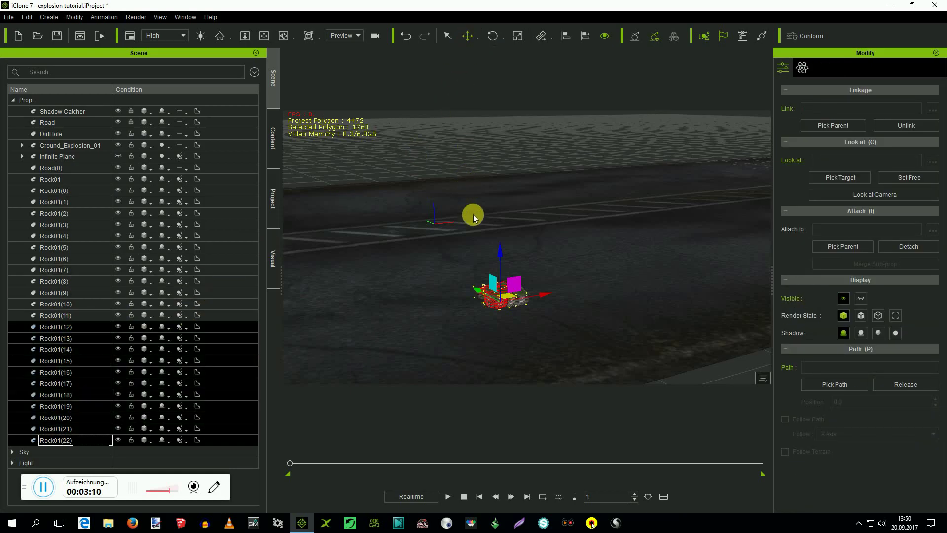
pyautogui.moveTo(506, 241); pyautogui.dragTo(498, 197)
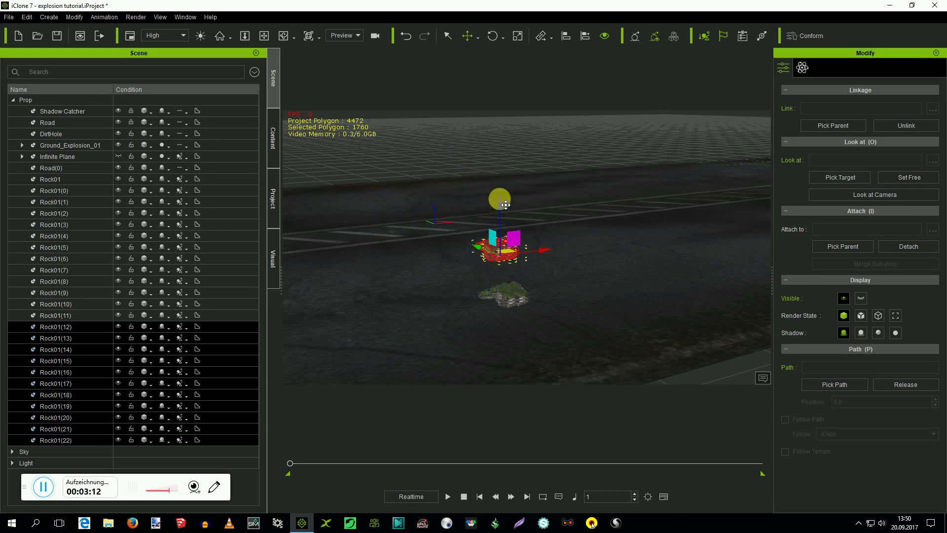
pyautogui.scroll(3, 459, 226)
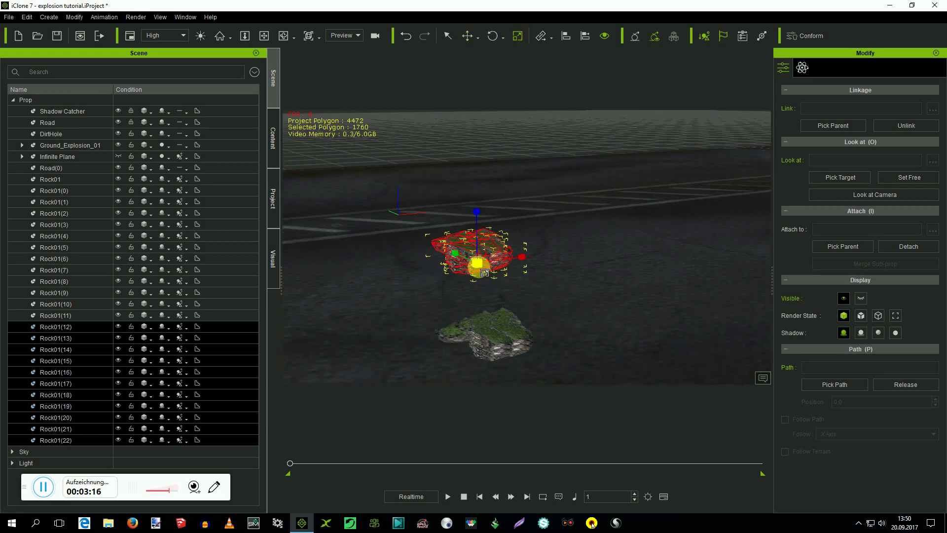
pyautogui.moveTo(480, 269); pyautogui.dragTo(483, 319)
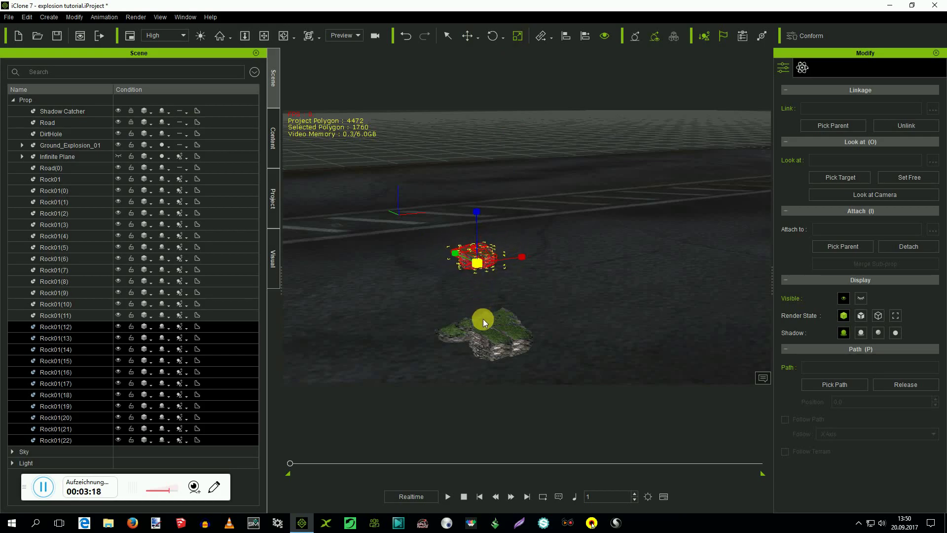
# Step: Move the shrunken rocks down into the larger rocks of the pile, then test the simulation and return to the first frame
pyautogui.click(466, 36)
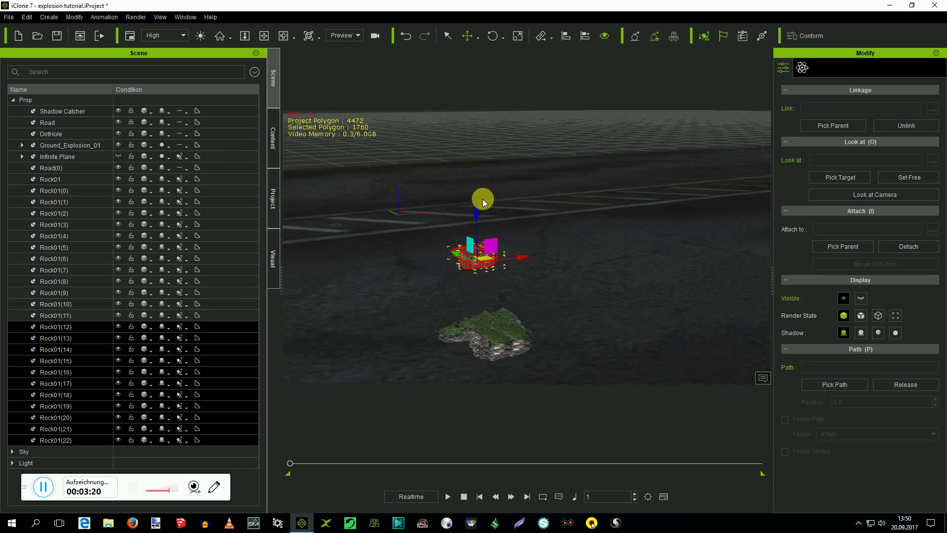
pyautogui.moveTo(482, 219); pyautogui.dragTo(484, 296)
pyautogui.moveTo(522, 327); pyautogui.dragTo(539, 331)
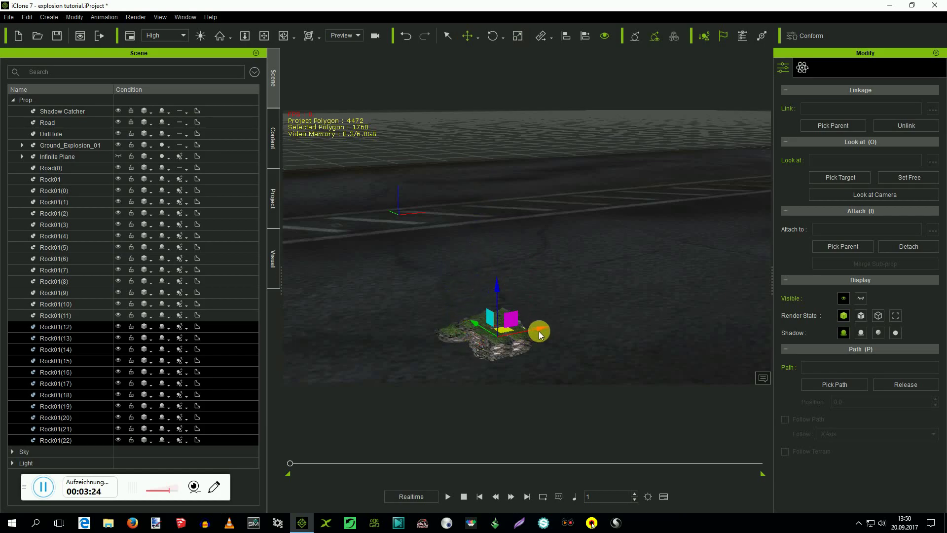
pyautogui.click(450, 496)
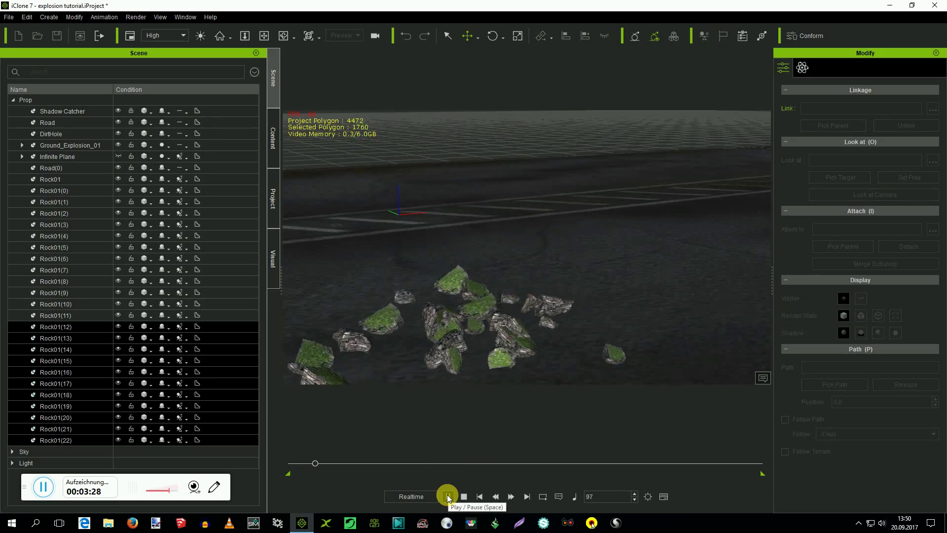
pyautogui.click(479, 496)
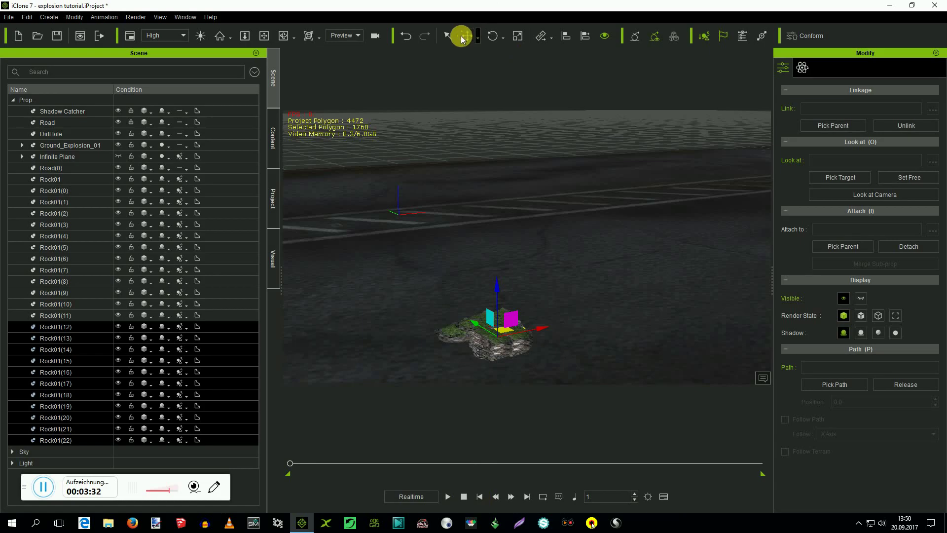
# Step: Select every large and small rock in the pile and duplicate the whole set alongside it along the X axis
pyautogui.click(264, 36)
pyautogui.moveTo(349, 117); pyautogui.dragTo(510, 275)
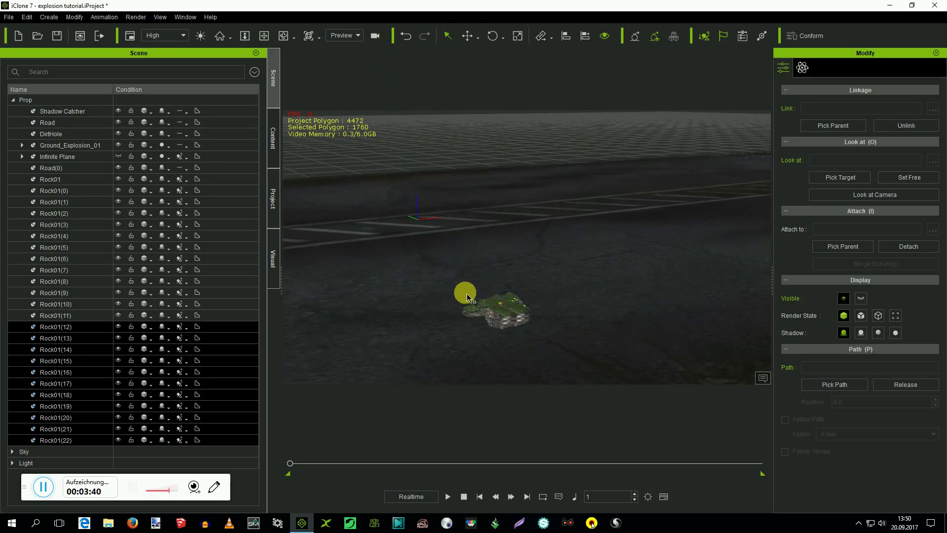
pyautogui.moveTo(454, 282); pyautogui.dragTo(513, 346)
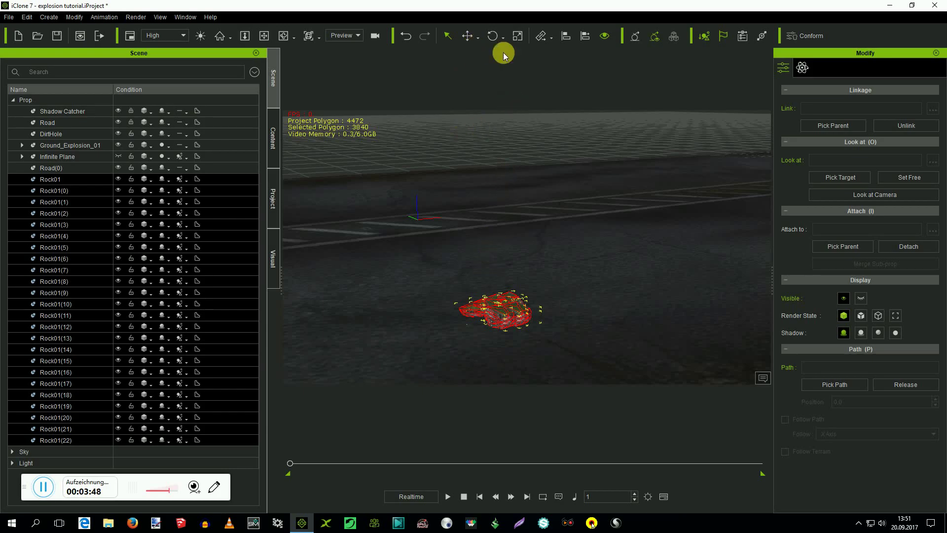
pyautogui.click(469, 36)
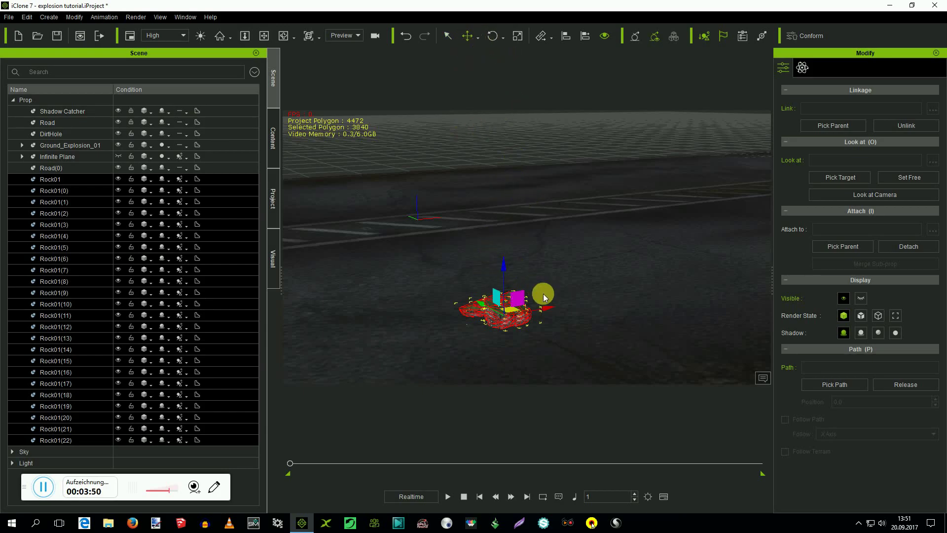
pyautogui.keyDown('ctrl'); pyautogui.moveTo(551, 307); pyautogui.dragTo(571, 311); pyautogui.keyUp('ctrl')
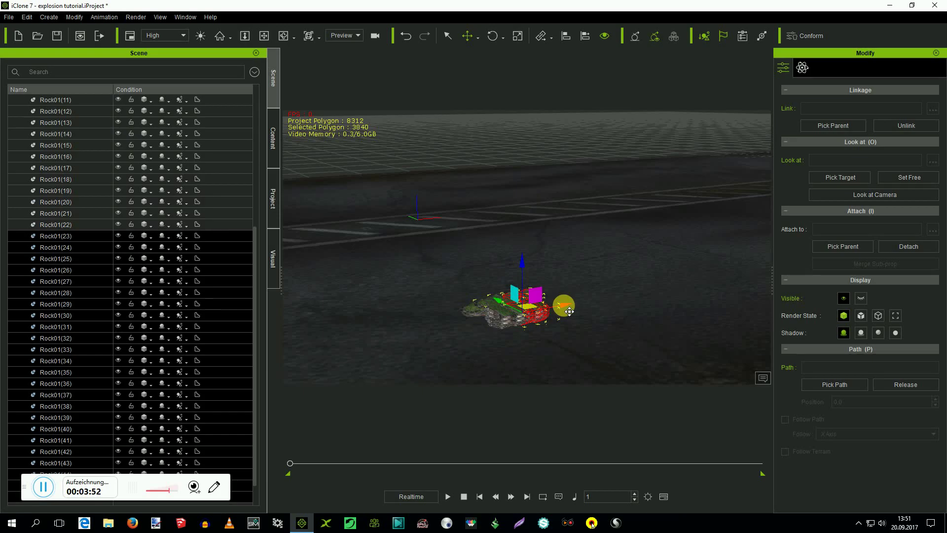
# Step: Deselect the rocks, play the simulation to check the enlarged explosion, and return to the first frame
pyautogui.click(573, 189)
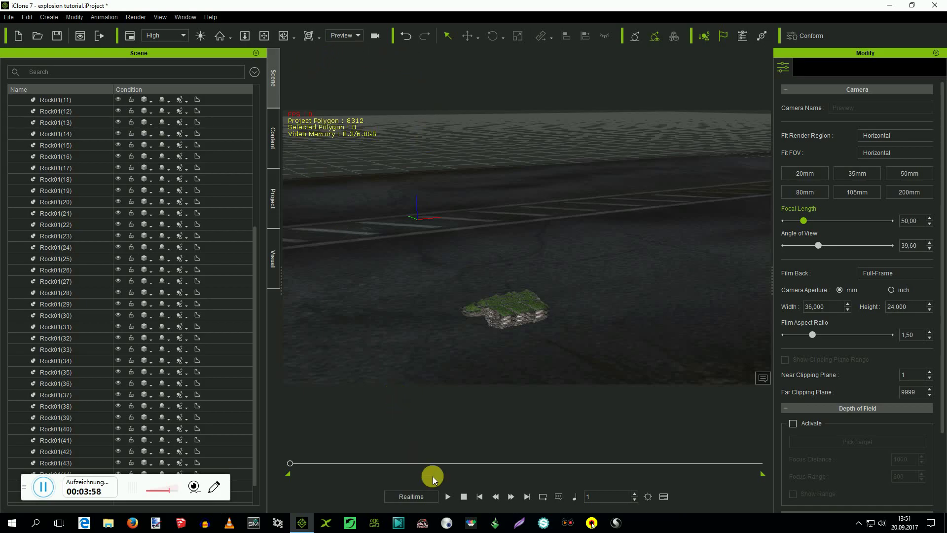
pyautogui.click(448, 497)
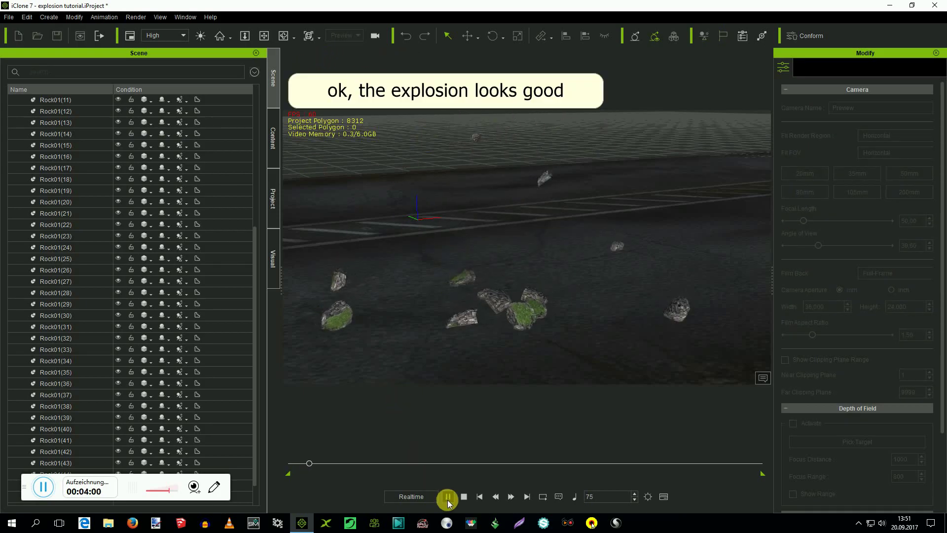
pyautogui.click(480, 495)
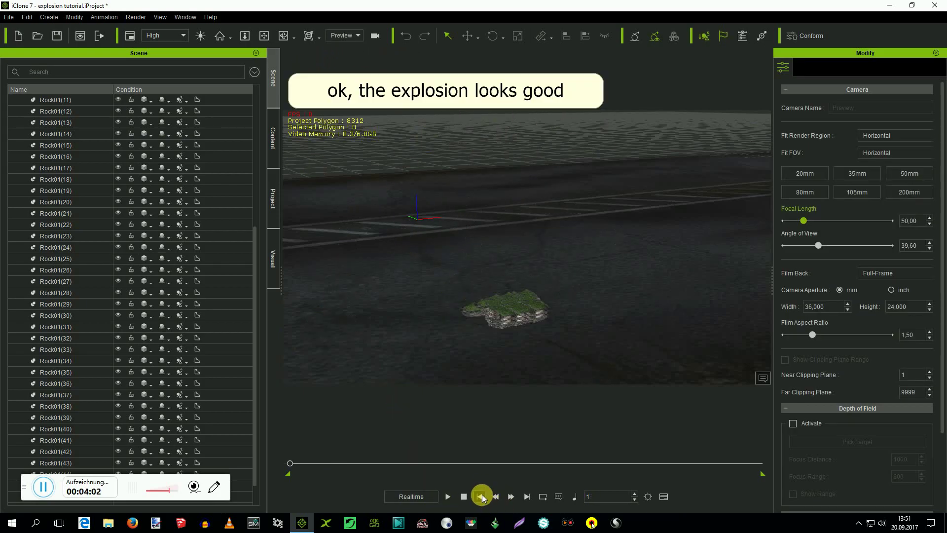
# Step: Select the entire rock pile and, at frame 1, set its physics state to Kinematic and hide it
pyautogui.scroll(-3, 526, 320)
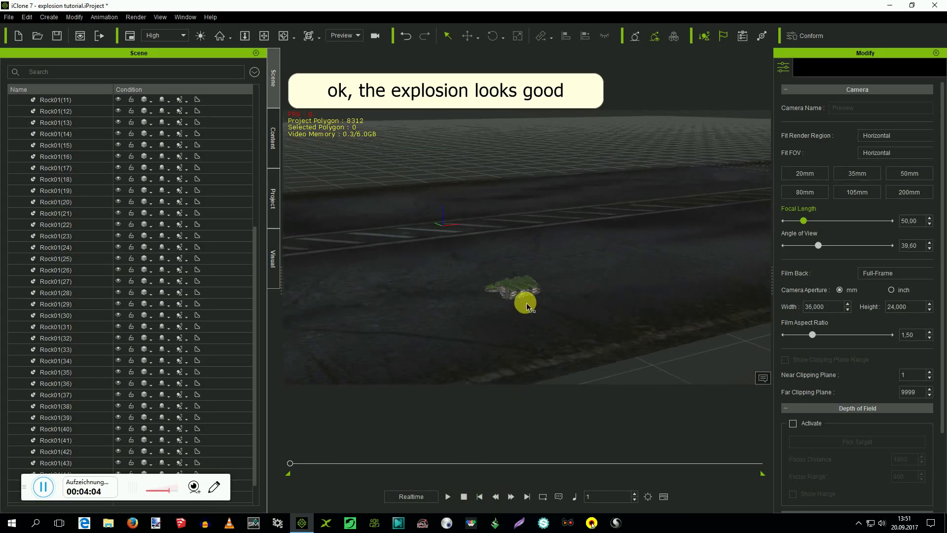
pyautogui.click(264, 36)
pyautogui.moveTo(556, 256); pyautogui.dragTo(510, 238)
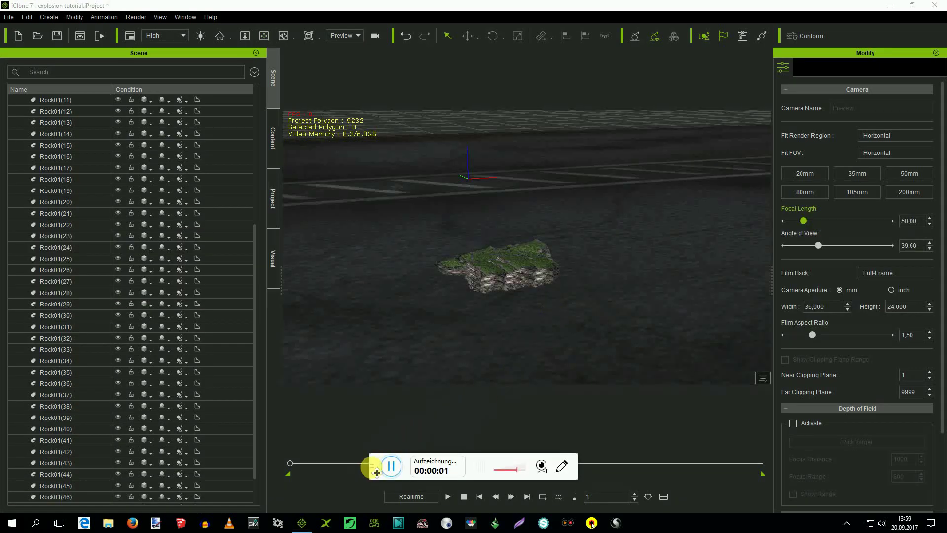
pyautogui.moveTo(376, 472); pyautogui.dragTo(44, 482)
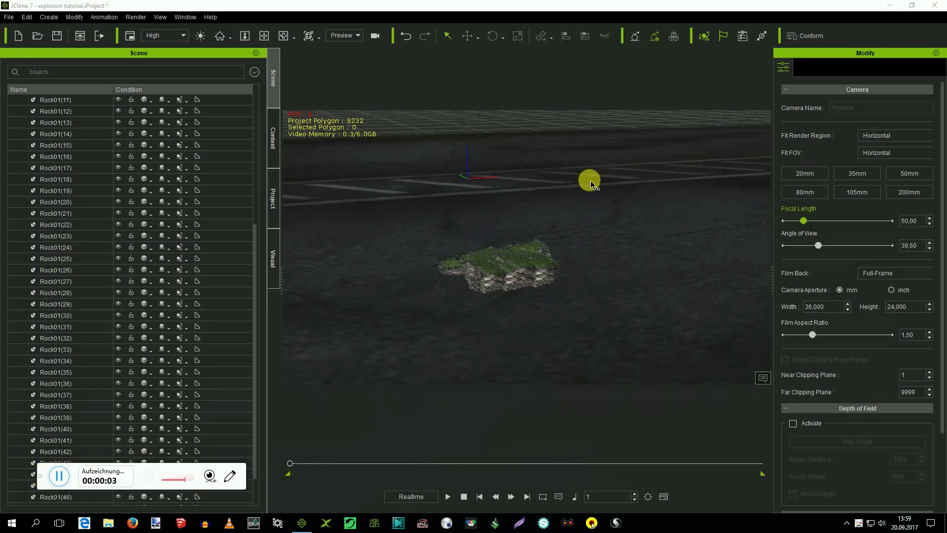
pyautogui.moveTo(393, 205); pyautogui.dragTo(620, 321)
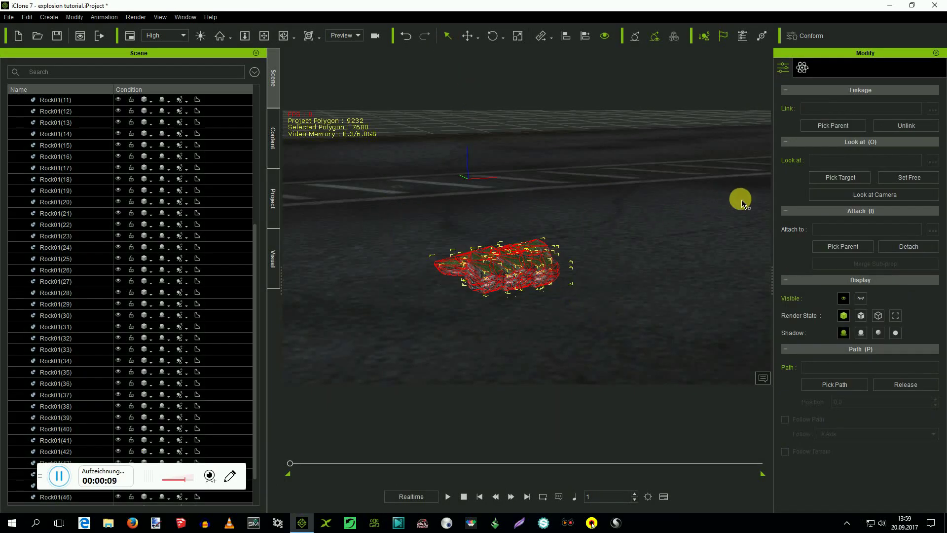
pyautogui.click(801, 68)
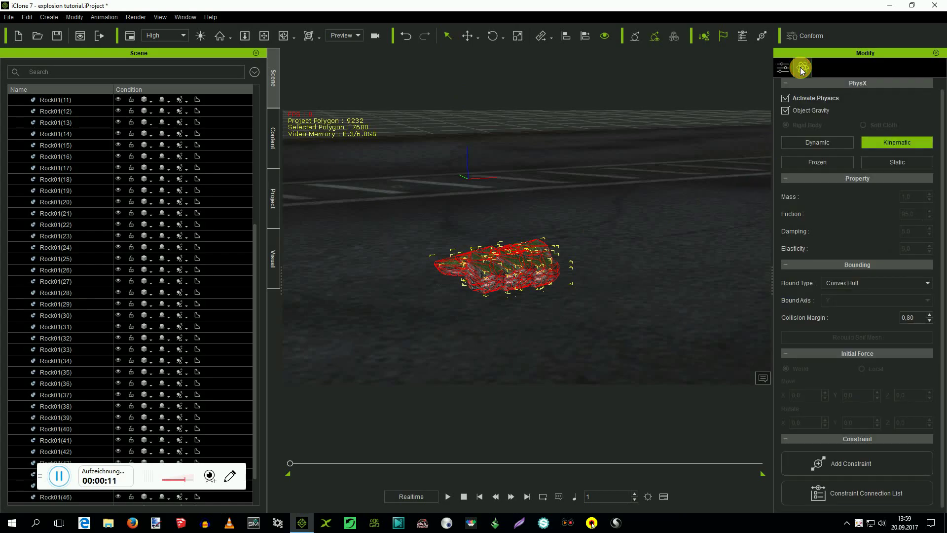
pyautogui.click(827, 140)
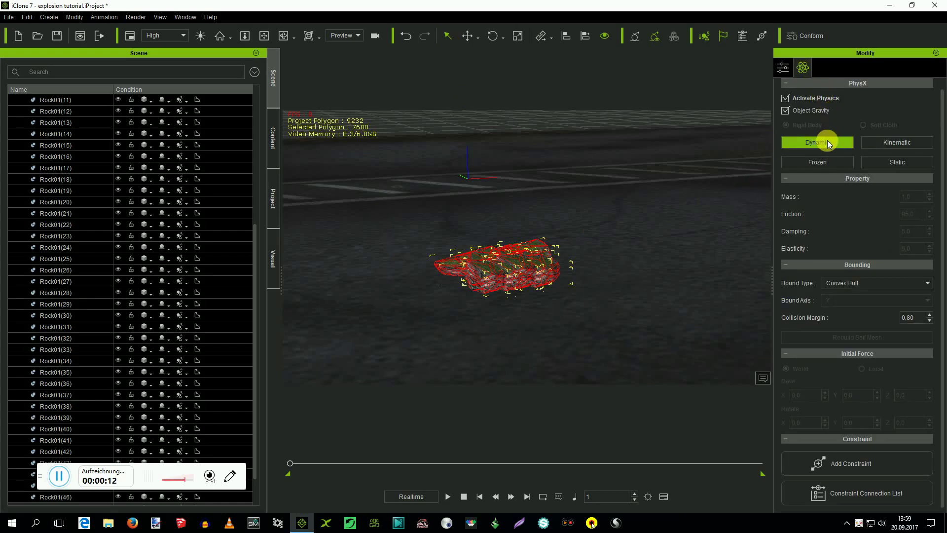
pyautogui.click(883, 143)
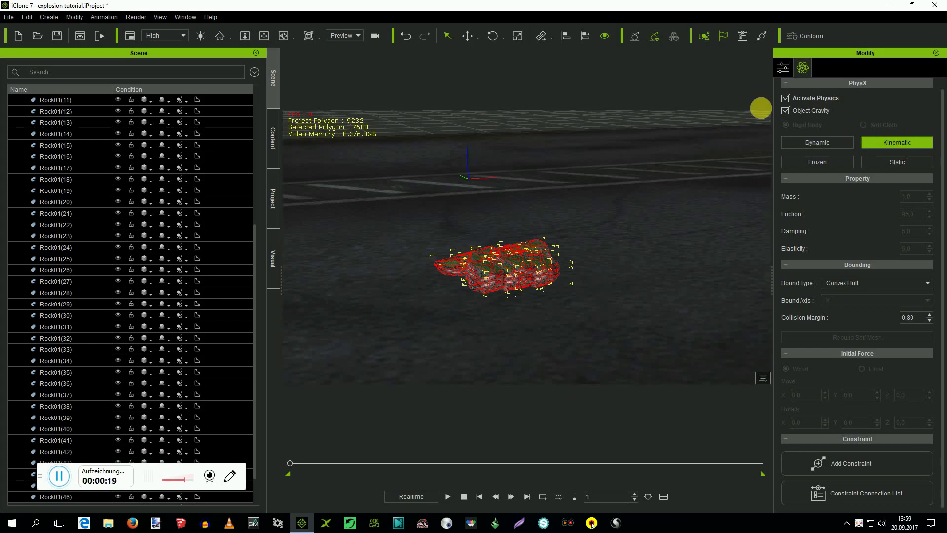
pyautogui.click(781, 69)
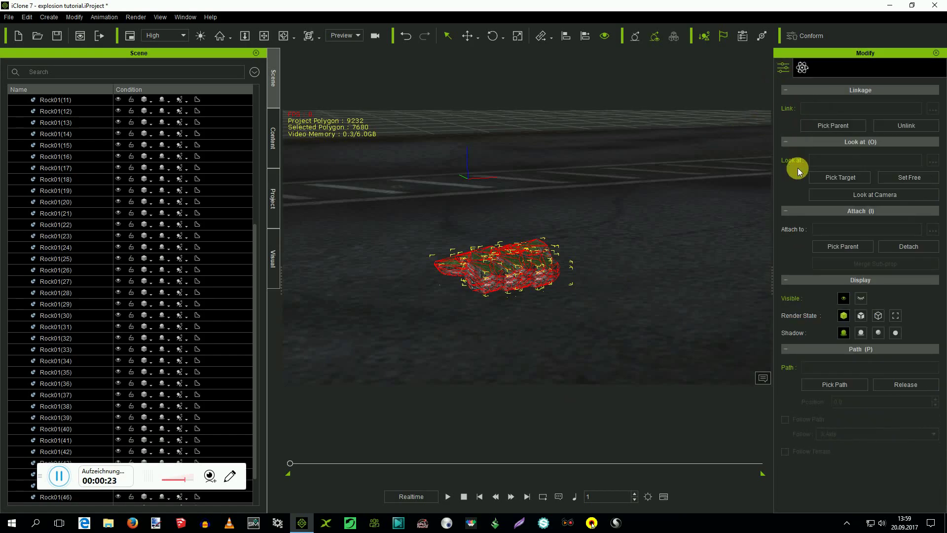
pyautogui.click(861, 299)
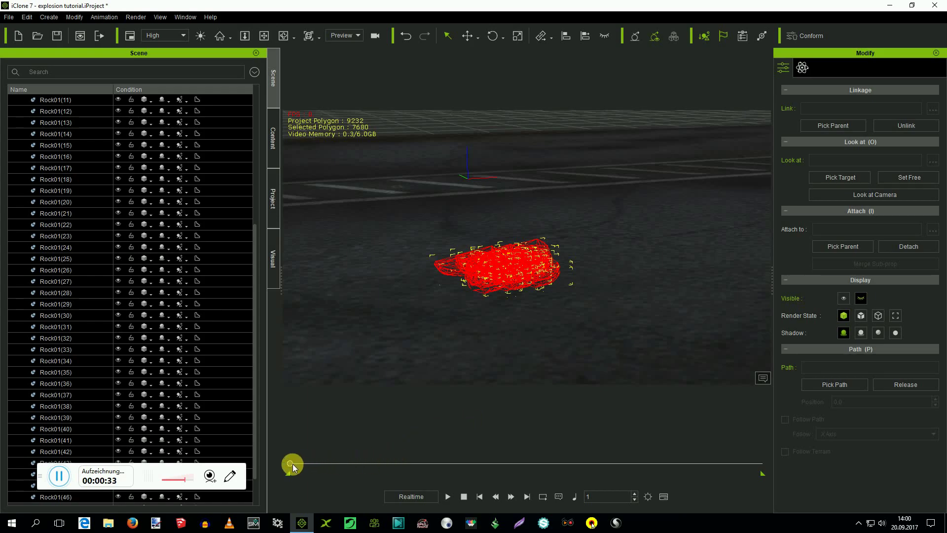
# Step: At frame 326, when the tank reaches the rocks, make the selected rocks visible and switch their physics state to Dynamic
pyautogui.moveTo(291, 463); pyautogui.dragTo(376, 474)
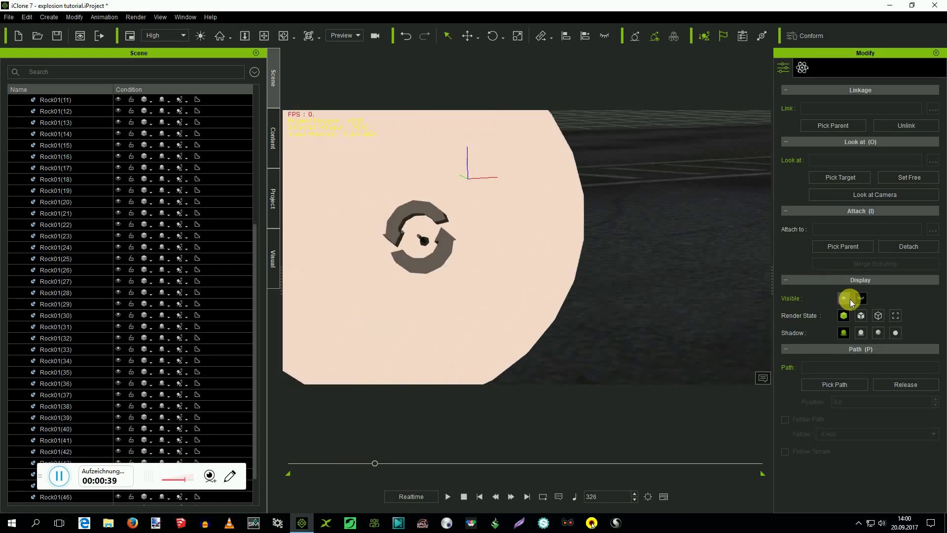
pyautogui.scroll(-8, 747, 330)
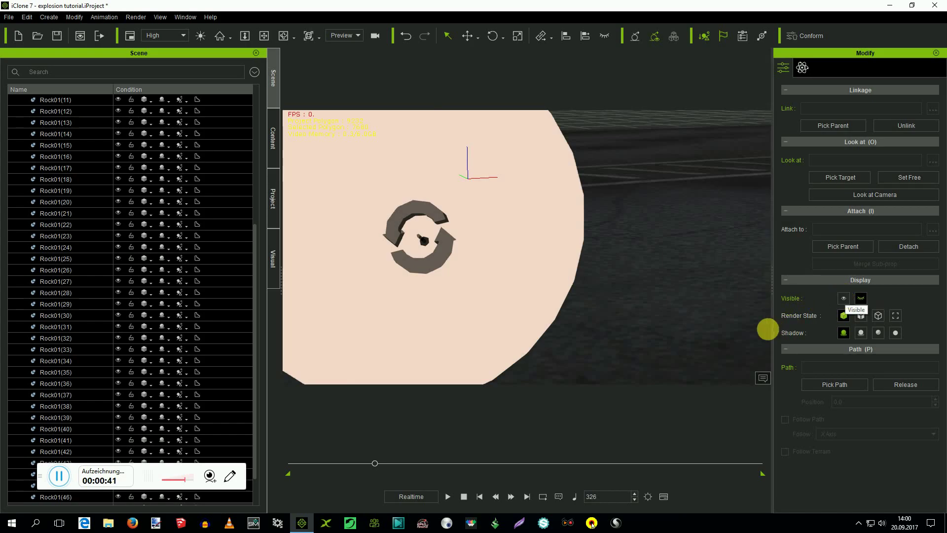
pyautogui.scroll(-8, 747, 329)
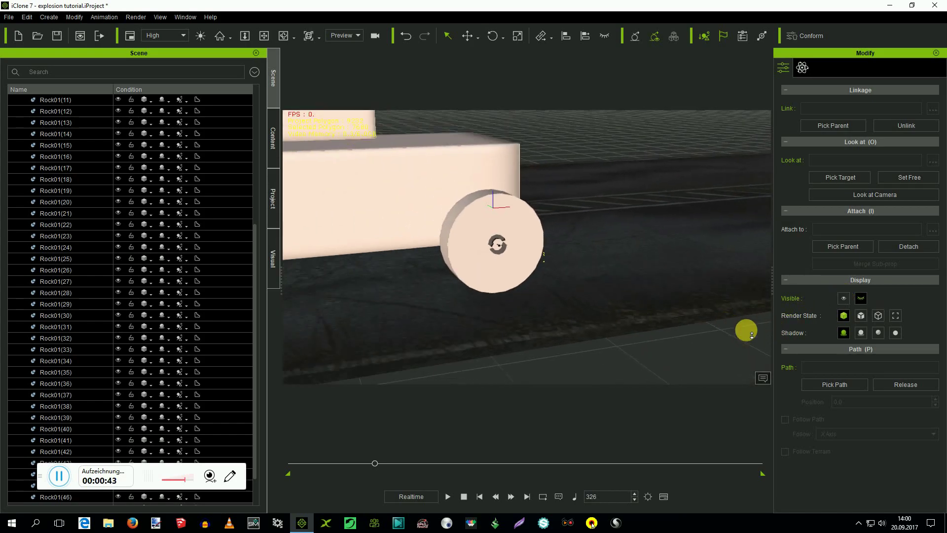
pyautogui.scroll(-3, 751, 335)
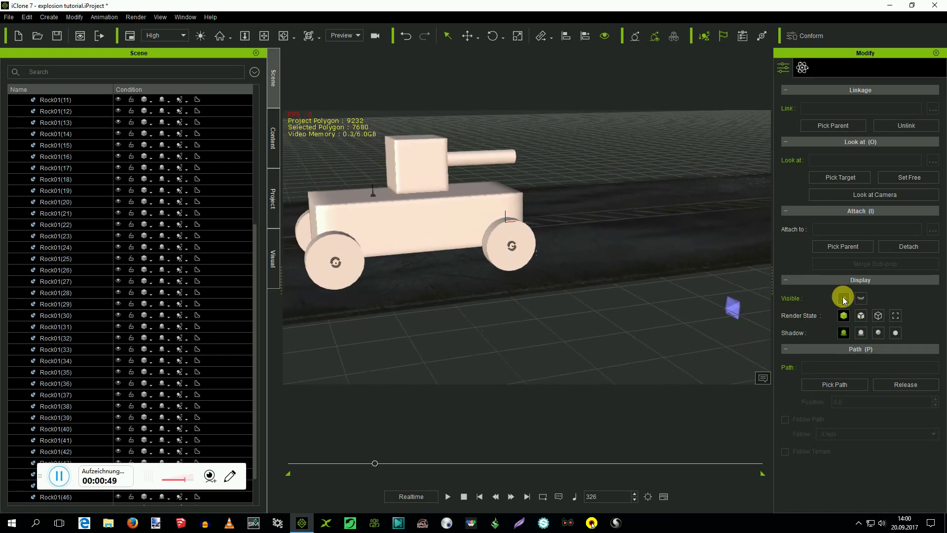
pyautogui.click(801, 68)
pyautogui.click(789, 98)
pyautogui.click(806, 142)
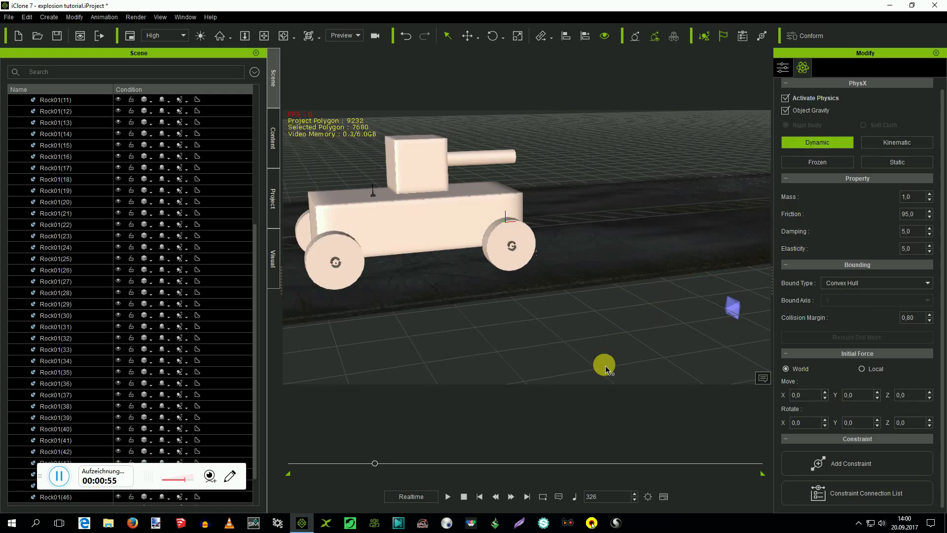
# Step: Deselect the rocks, play the simulation from the first frame to check the explosion under the tank, and return to the start
pyautogui.click(480, 496)
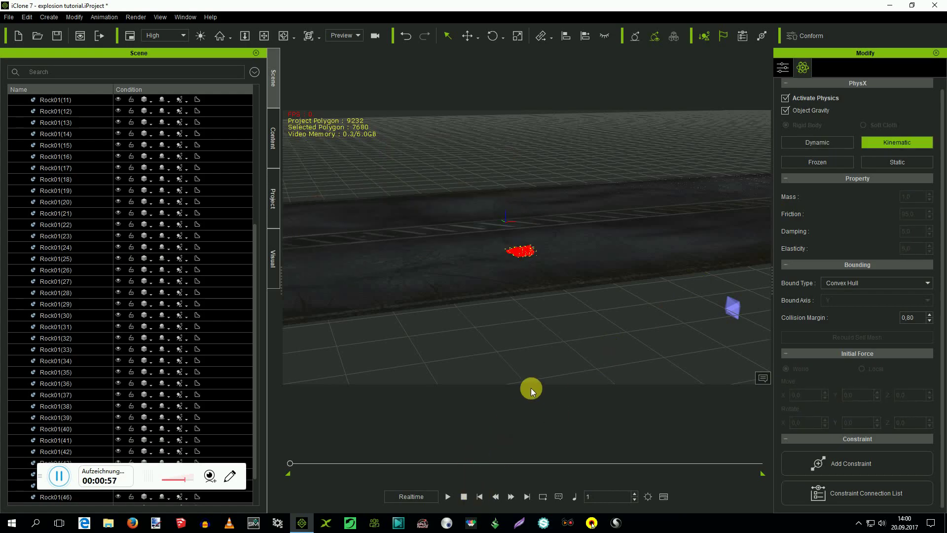
pyautogui.scroll(-10, 528, 321)
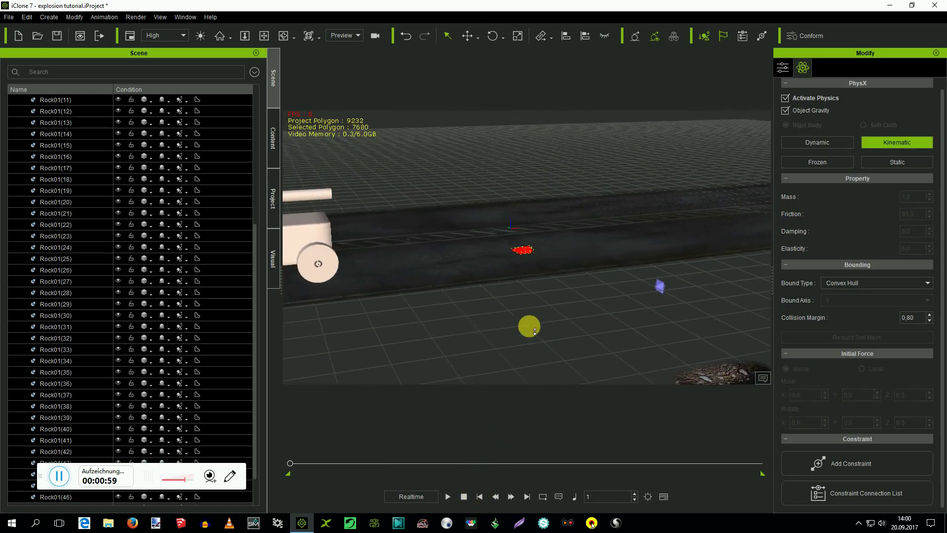
pyautogui.click(470, 392)
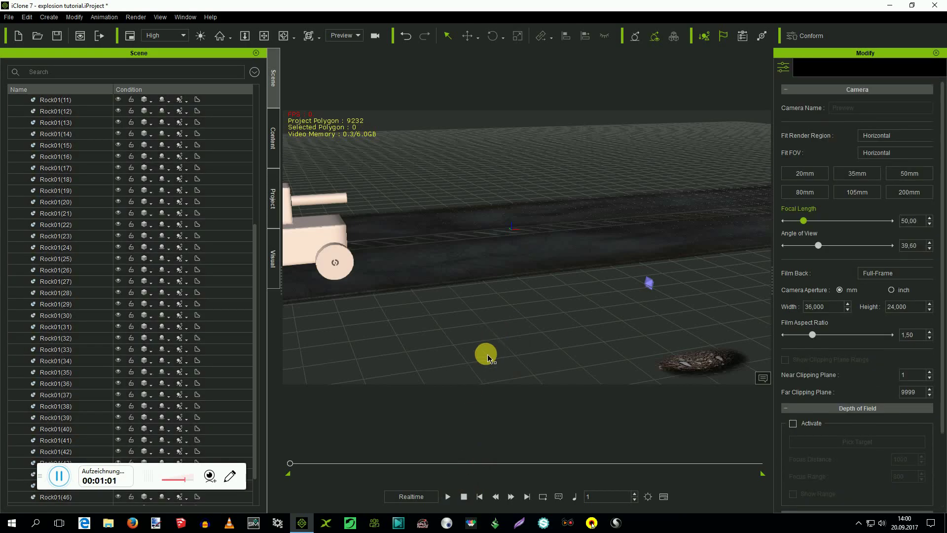
pyautogui.click(447, 496)
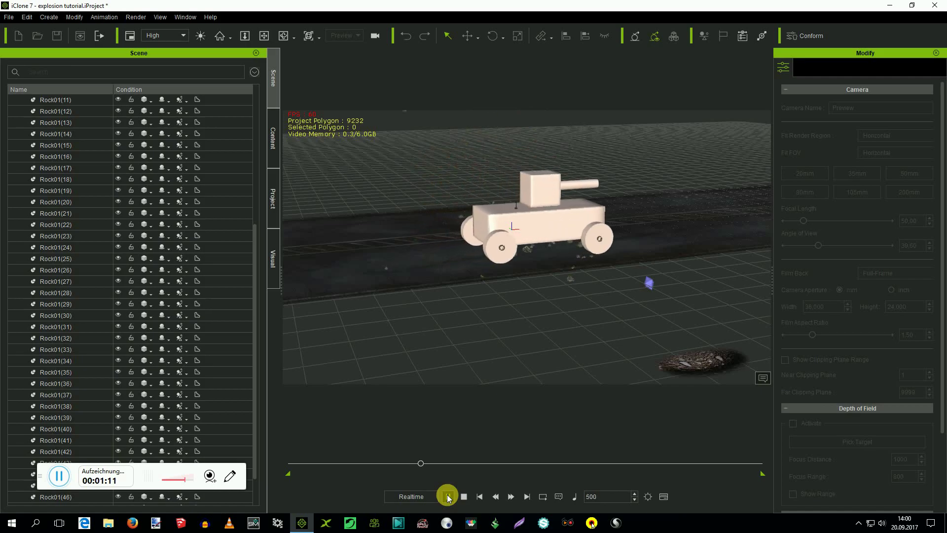
pyautogui.click(479, 497)
# Step: Select the tank's turret and inspect its PhysX rigid body settings
pyautogui.moveTo(395, 173); pyautogui.dragTo(367, 195)
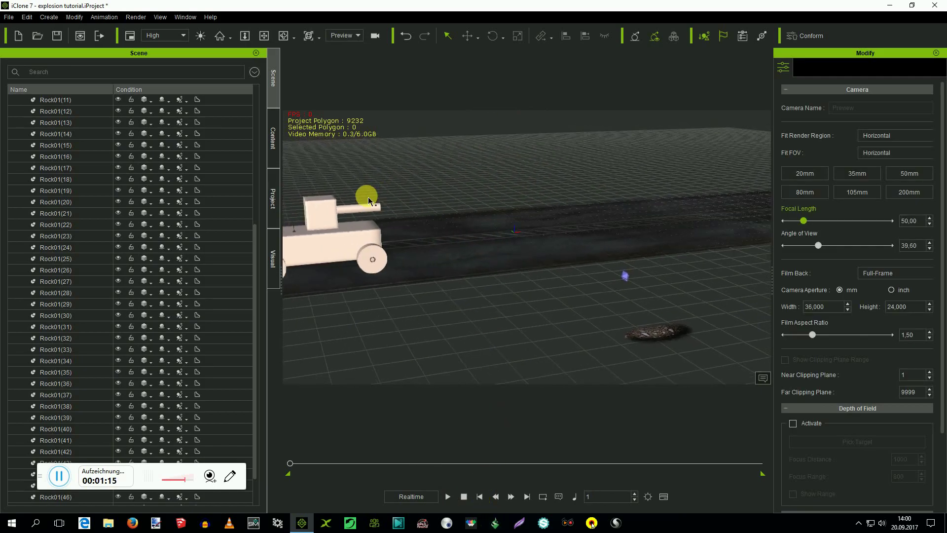
pyautogui.click(265, 36)
pyautogui.moveTo(425, 141); pyautogui.dragTo(496, 287)
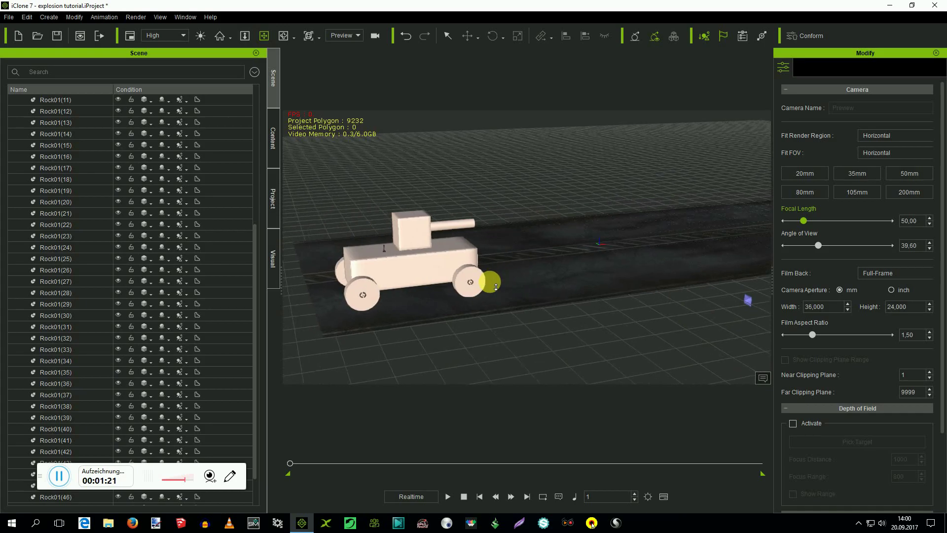
pyautogui.click(448, 39)
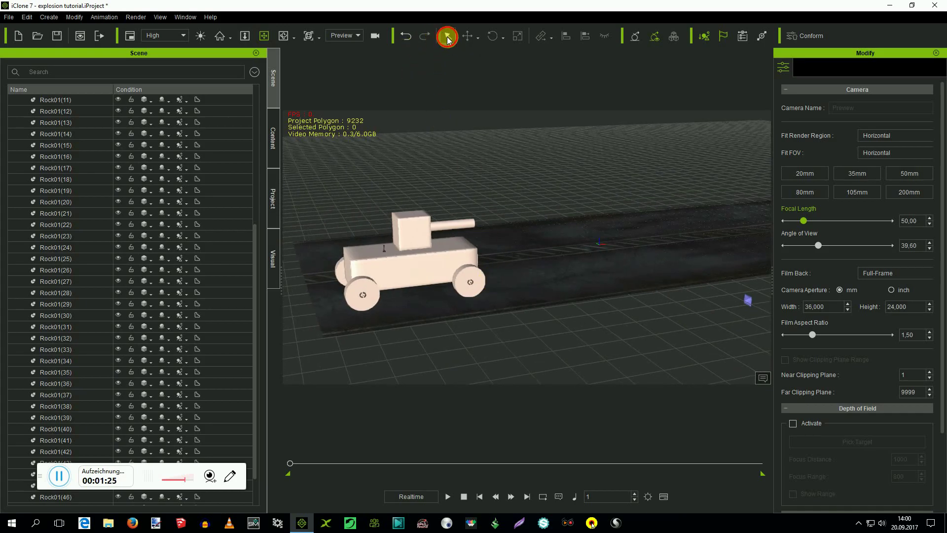
pyautogui.click(418, 234)
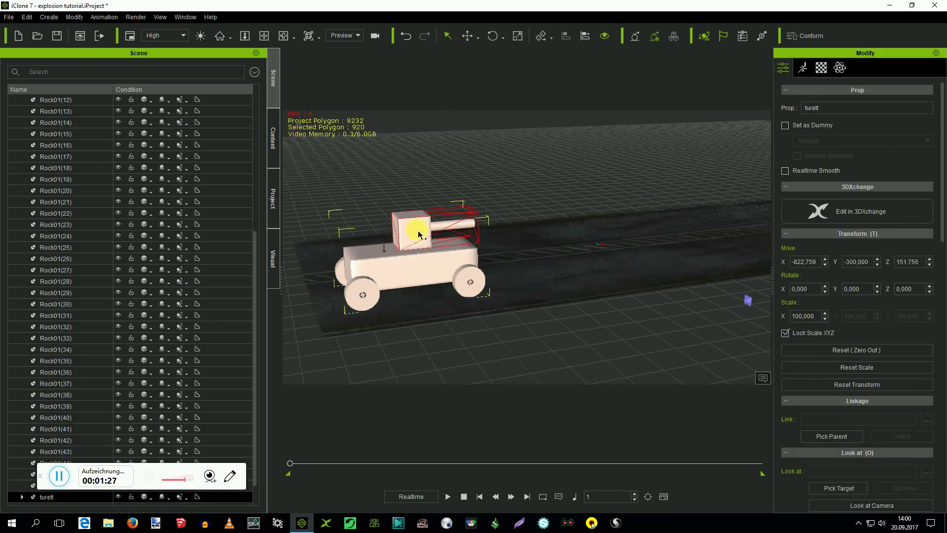
pyautogui.click(840, 69)
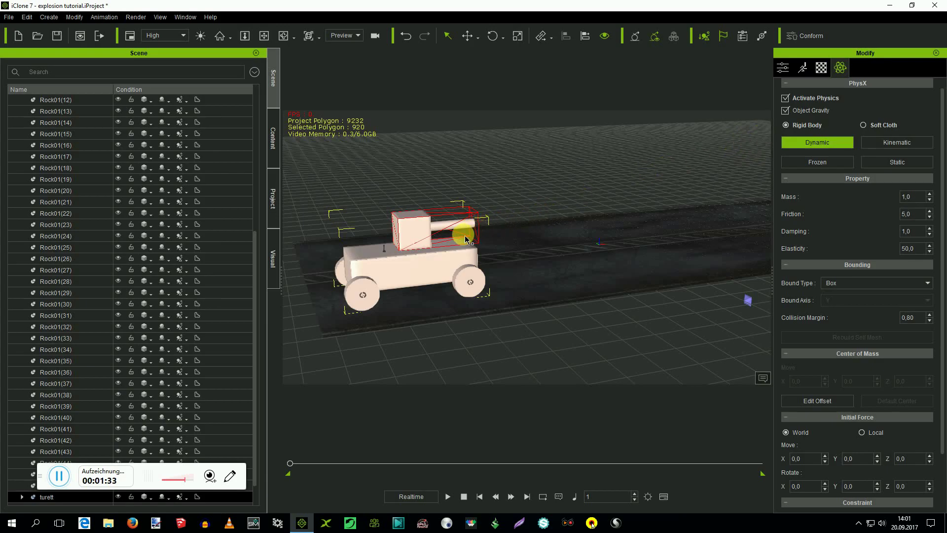
# Step: Find the Point_to_Point constraint under the tank's body and set its breakable Max Force to 10
pyautogui.click(385, 255)
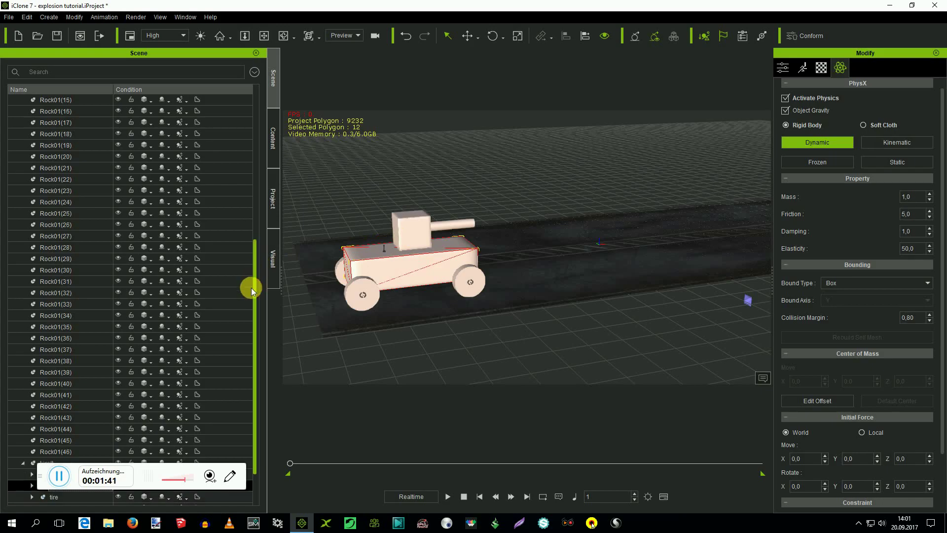
pyautogui.scroll(-2, 197, 345)
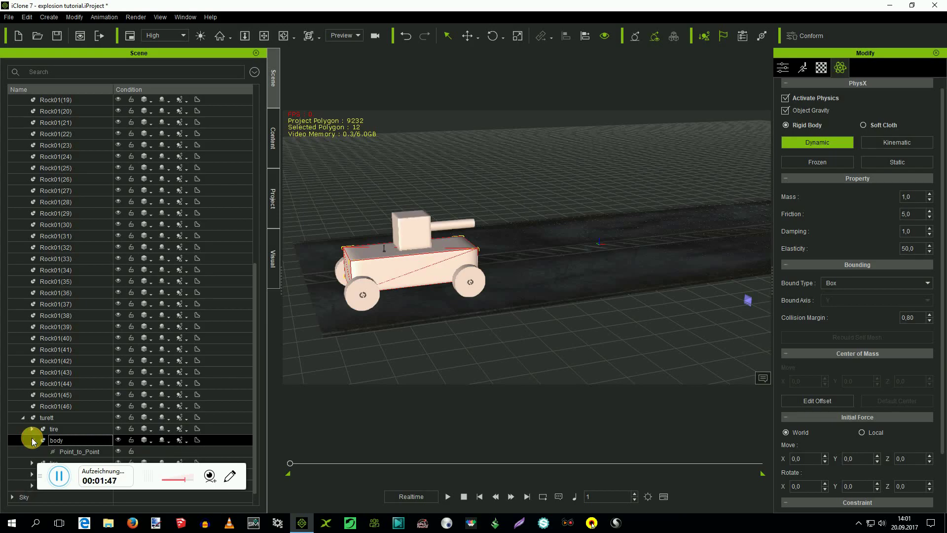
pyautogui.click(82, 451)
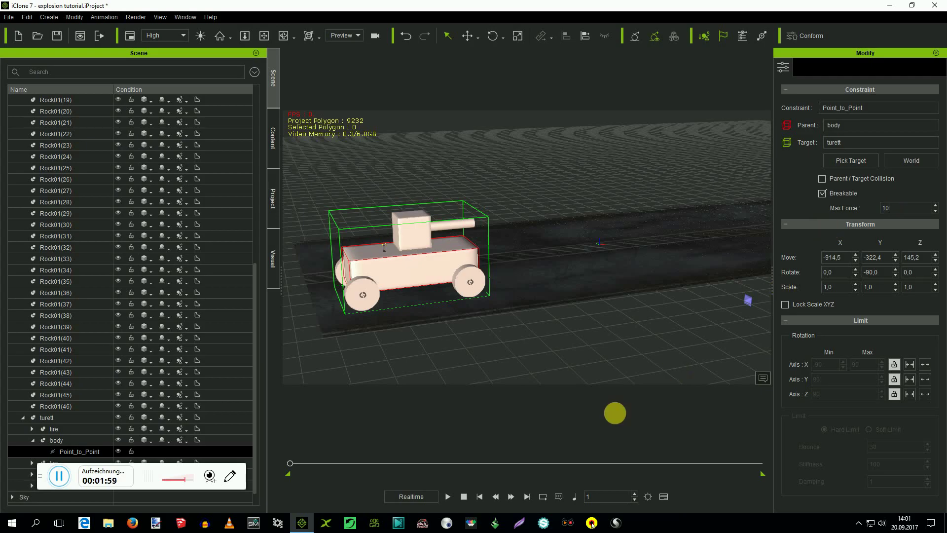
# Step: Play the simulation to test how the turret constraint reacts to the explosion, and return to the first frame
pyautogui.click(265, 36)
pyautogui.moveTo(507, 165); pyautogui.dragTo(465, 159)
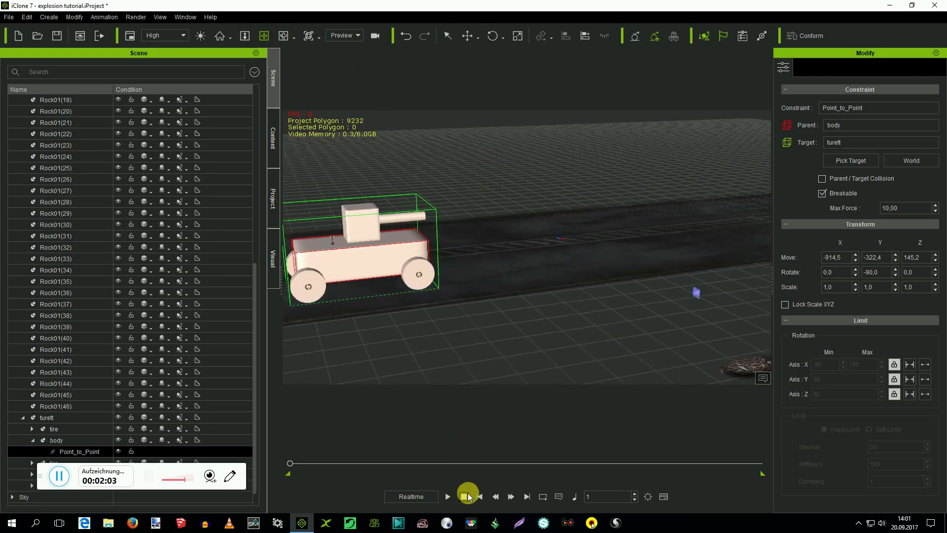
pyautogui.click(449, 497)
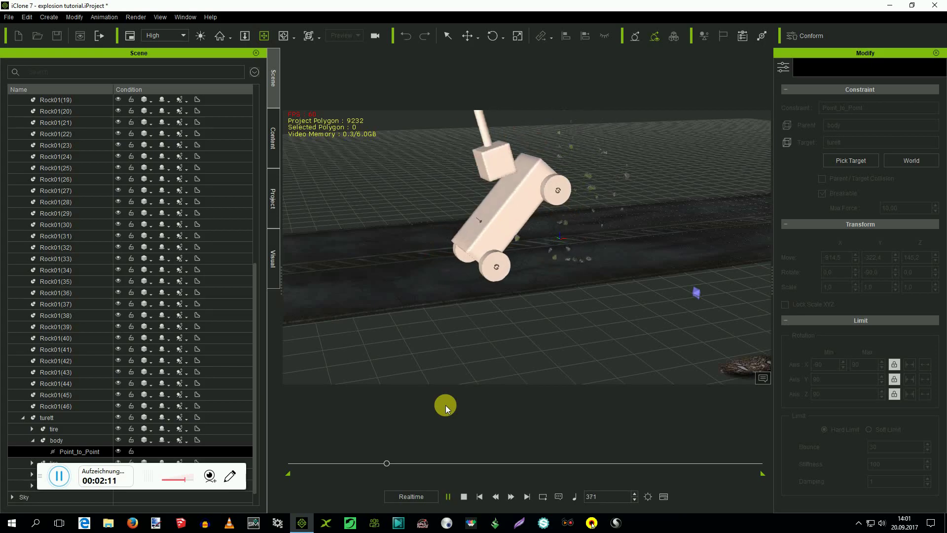
pyautogui.click(479, 496)
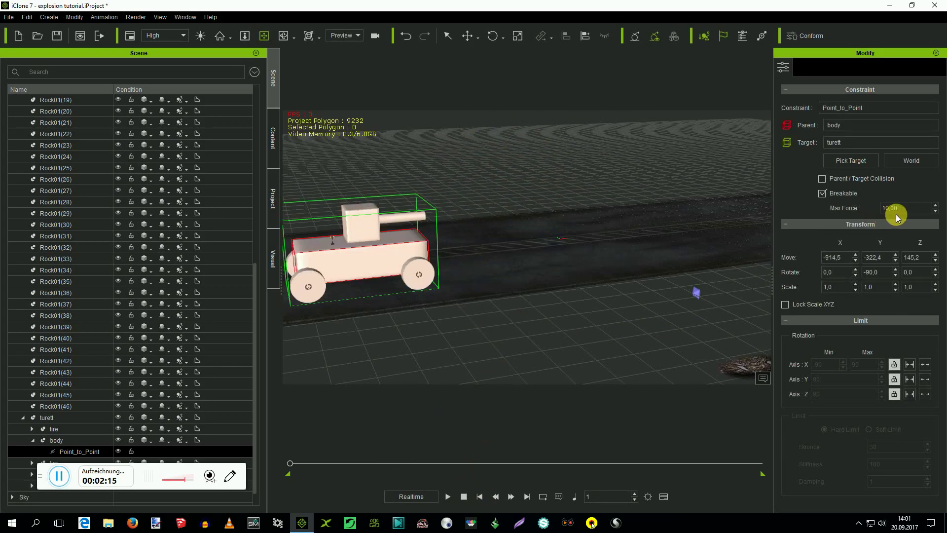
# Step: Set the Max Force of the body's Point_to_Point constraint to 15 and deselect the constraint
pyautogui.moveTo(908, 212); pyautogui.dragTo(868, 215)
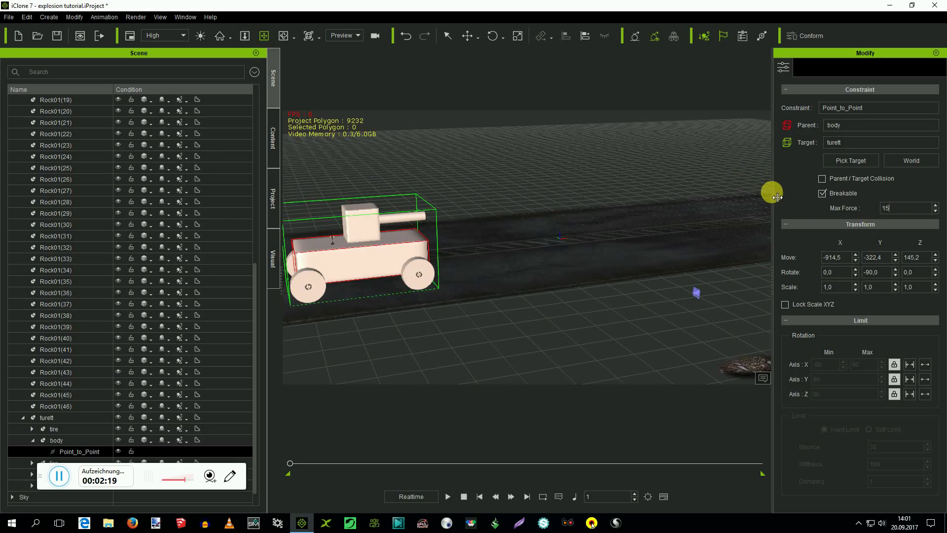
pyautogui.click(264, 36)
pyautogui.moveTo(439, 197); pyautogui.dragTo(534, 207)
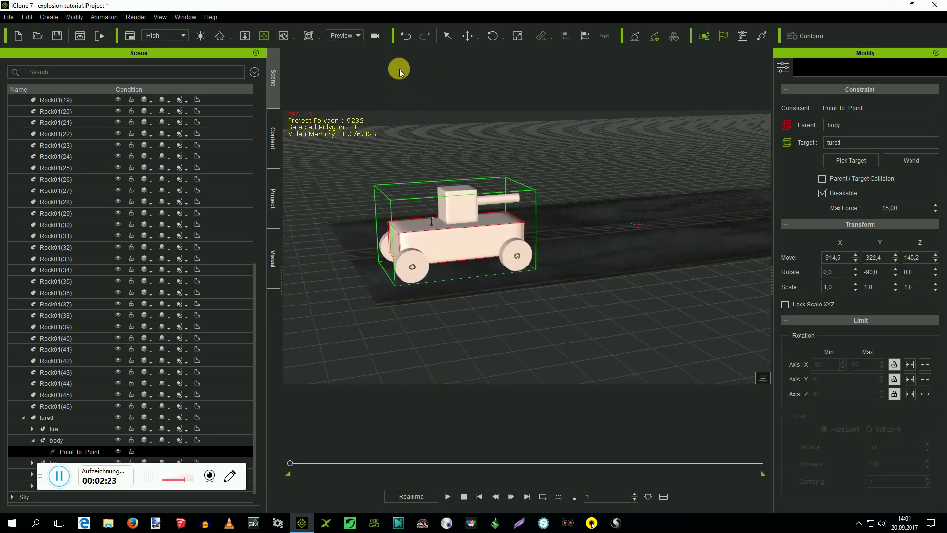
pyautogui.click(406, 140)
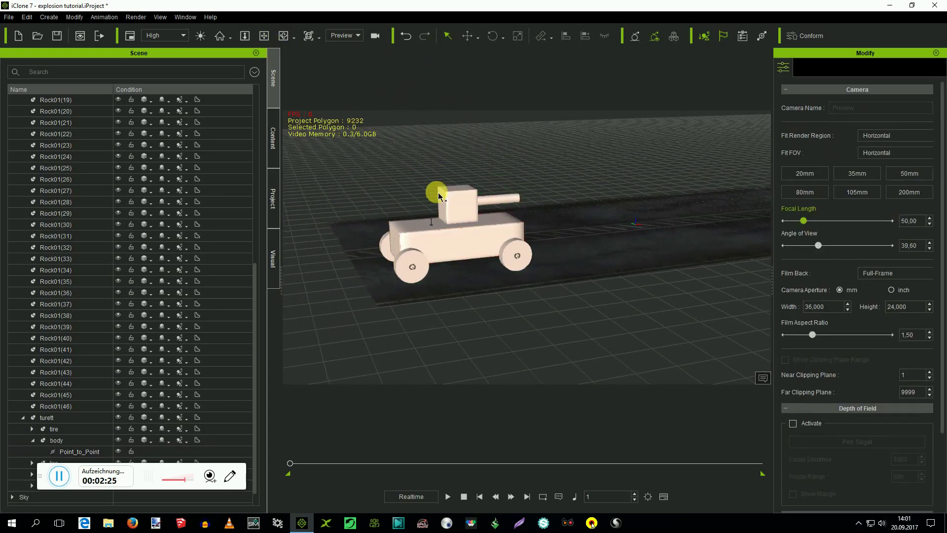
# Step: Select the Hinge constraint of the tank's near front tire, make it breakable and set its Max Force to 5
pyautogui.moveTo(503, 274); pyautogui.dragTo(516, 271)
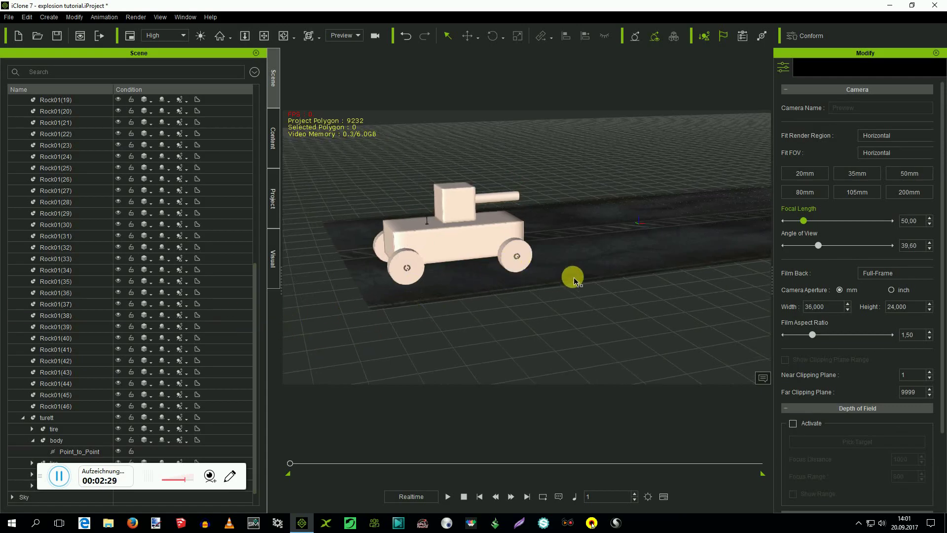
pyautogui.click(513, 265)
pyautogui.moveTo(254, 297); pyautogui.dragTo(89, 514)
pyautogui.click(32, 462)
pyautogui.click(69, 474)
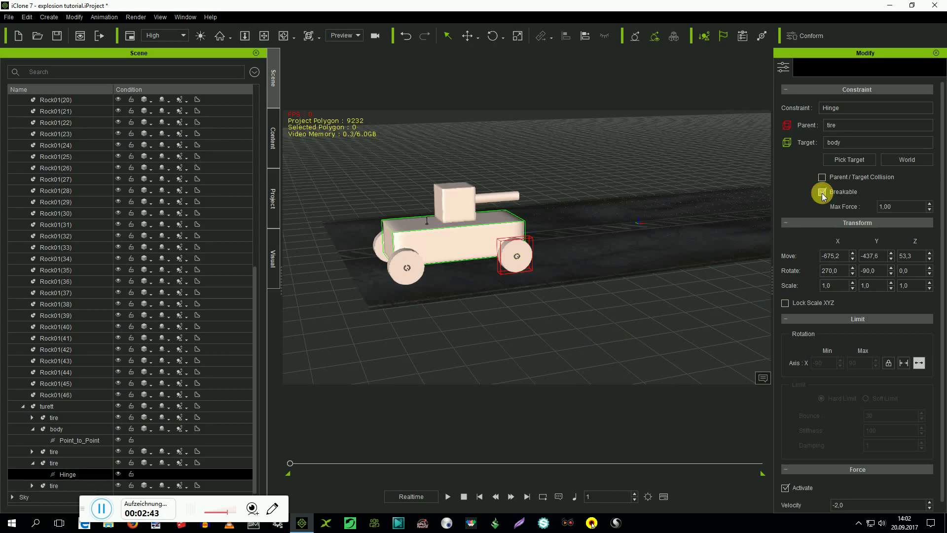
pyautogui.moveTo(903, 212); pyautogui.dragTo(874, 211)
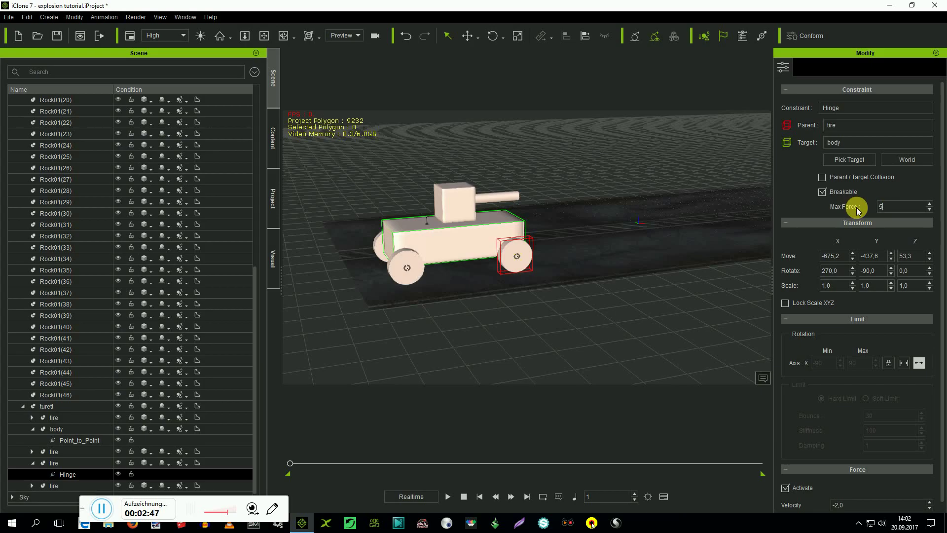
# Step: Play the simulation with the tank and the blast area in view to test the breakable tire hinge, and return to the first frame
pyautogui.click(264, 36)
pyautogui.moveTo(561, 158); pyautogui.dragTo(478, 156)
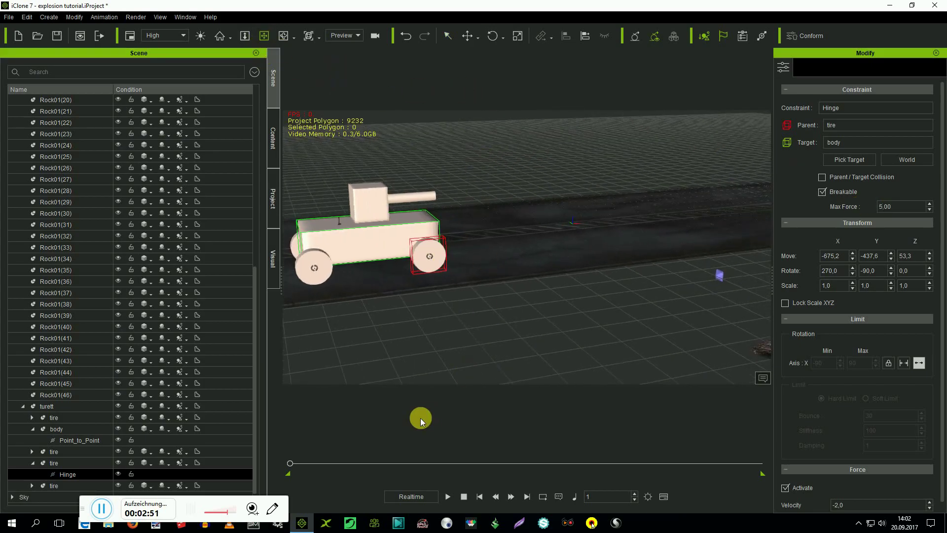
pyautogui.click(447, 496)
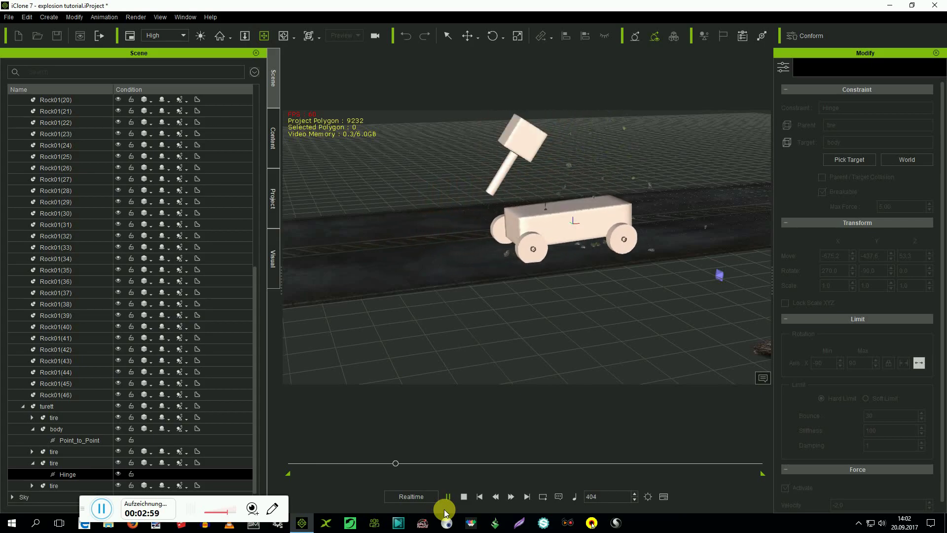
pyautogui.click(480, 497)
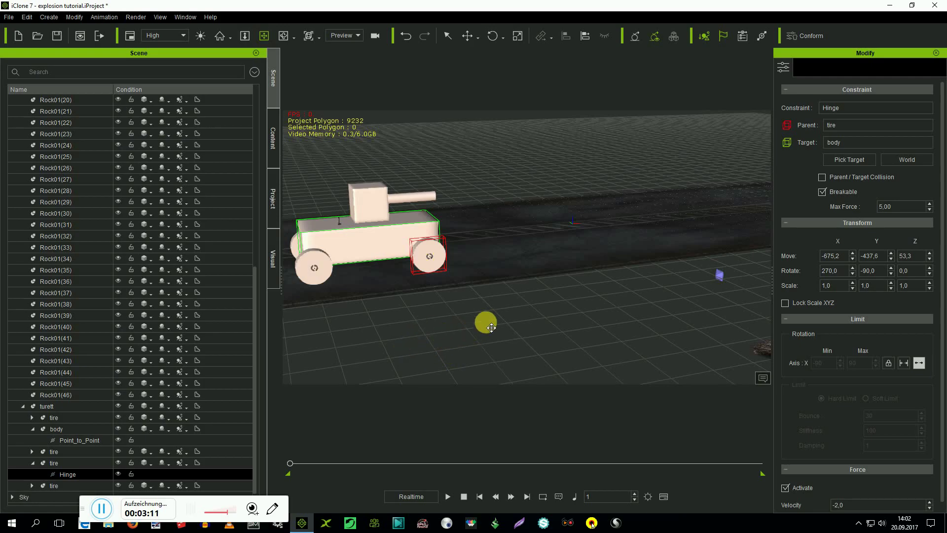
# Step: Replay the explosion simulation from a raised angle behind the tank and return to the first frame
pyautogui.click(263, 35)
pyautogui.moveTo(452, 186); pyautogui.dragTo(550, 282)
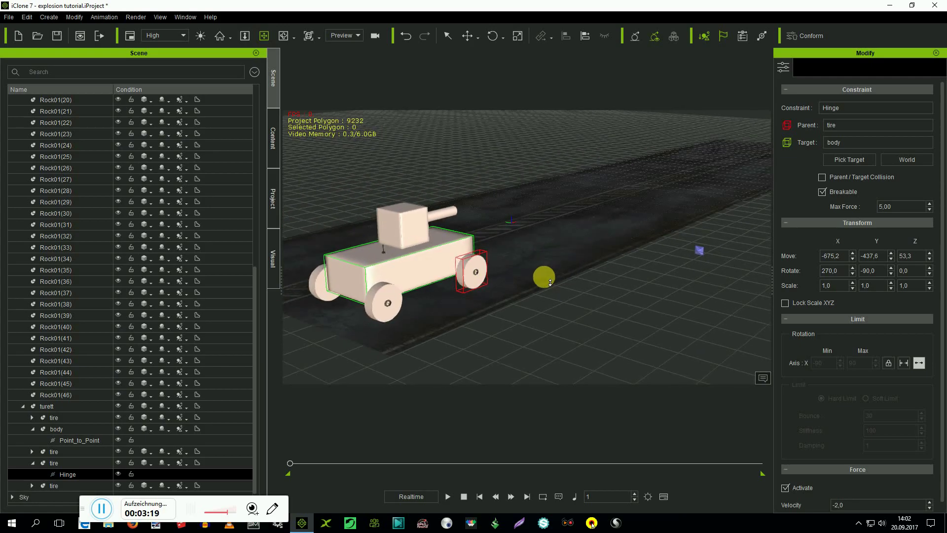
pyautogui.click(447, 496)
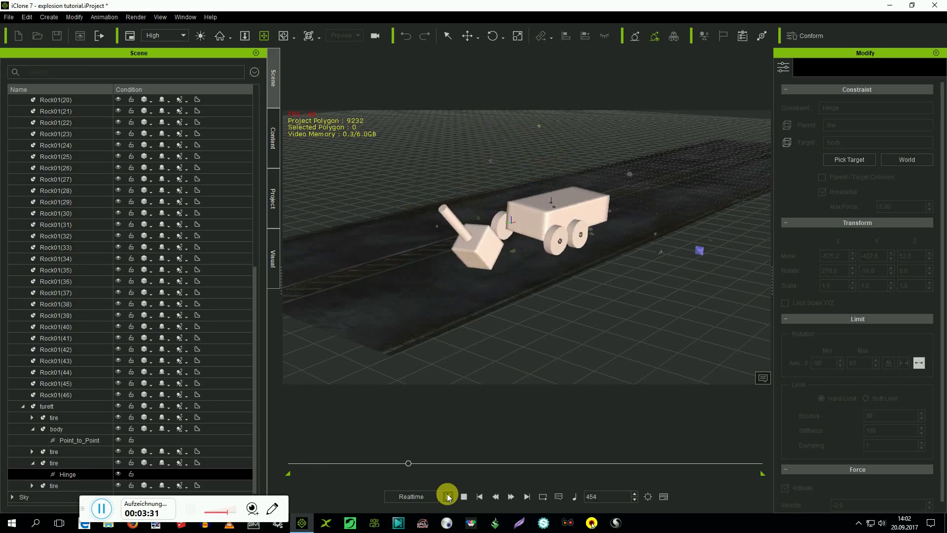
pyautogui.click(479, 496)
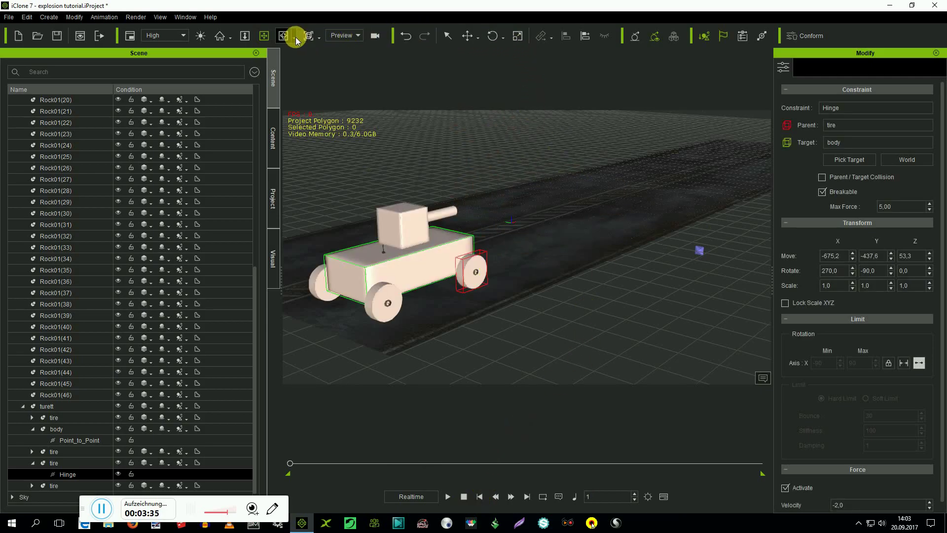
# Step: Turn off the rigid body simulation, play back the recorded explosion animation and return to the first frame
pyautogui.moveTo(552, 192); pyautogui.dragTo(712, 269, button='right')
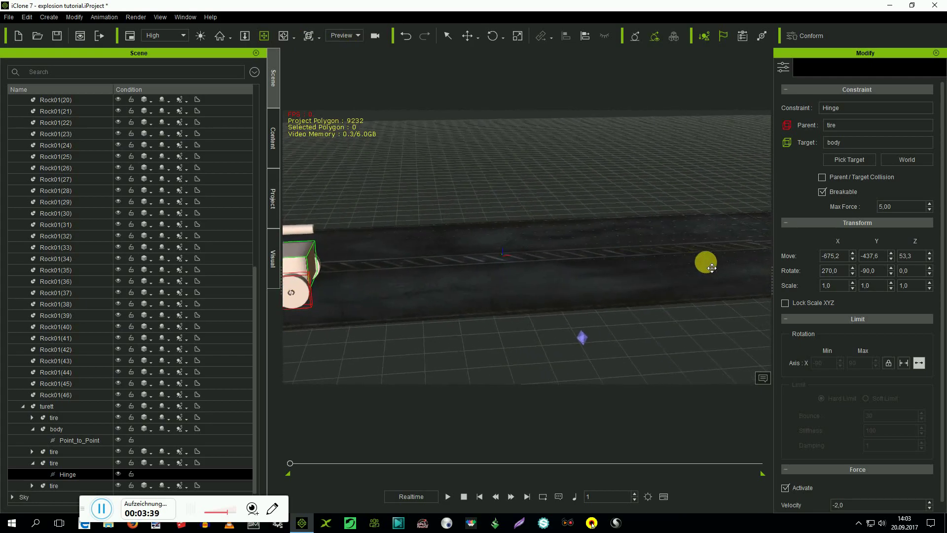
pyautogui.click(704, 36)
pyautogui.moveTo(673, 210); pyautogui.dragTo(636, 223, button='right')
pyautogui.click(510, 500)
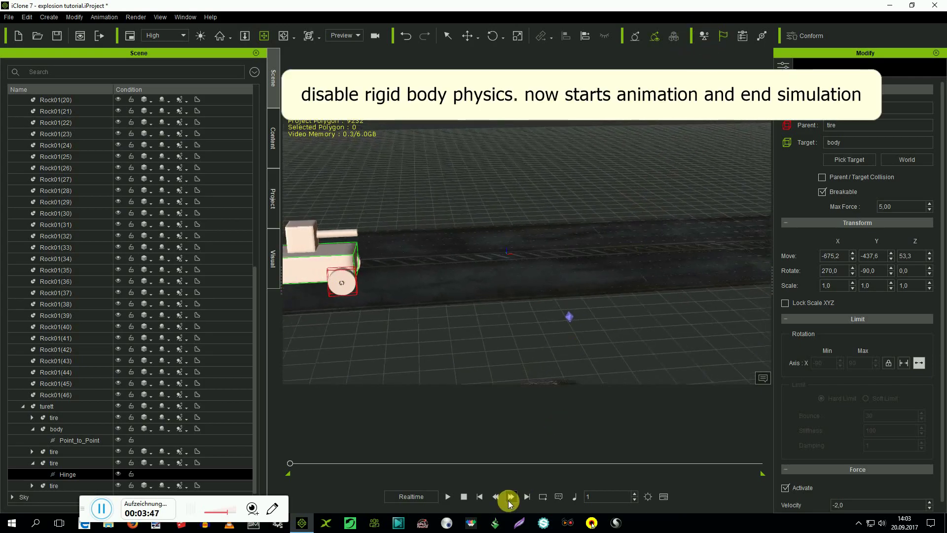
pyautogui.click(449, 496)
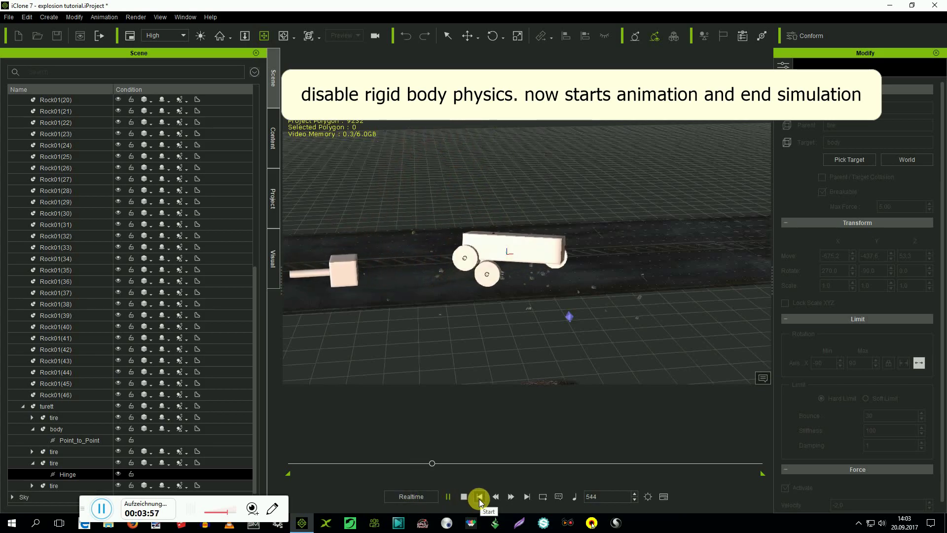
pyautogui.click(479, 498)
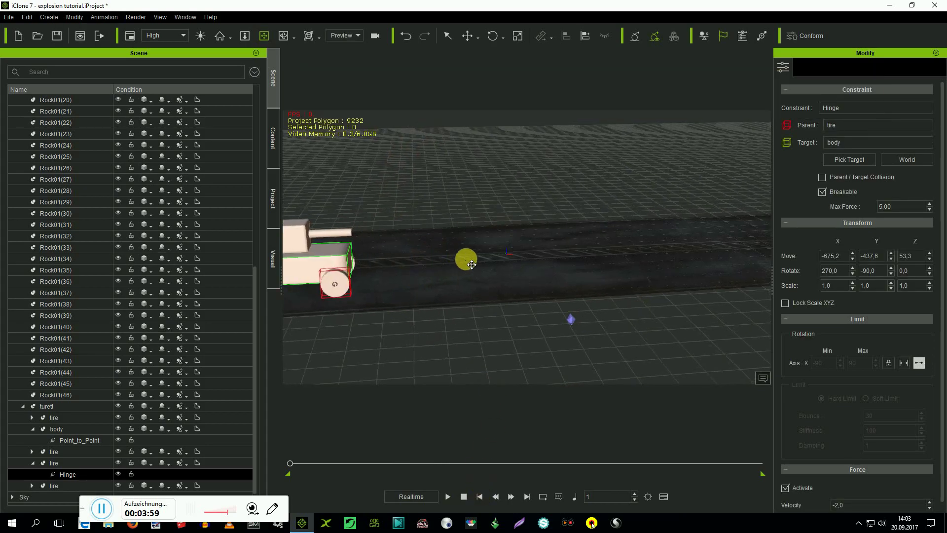
# Step: Move the DirtHole prop onto the road at the explosion spot and make it invisible at the first frame
pyautogui.click(468, 36)
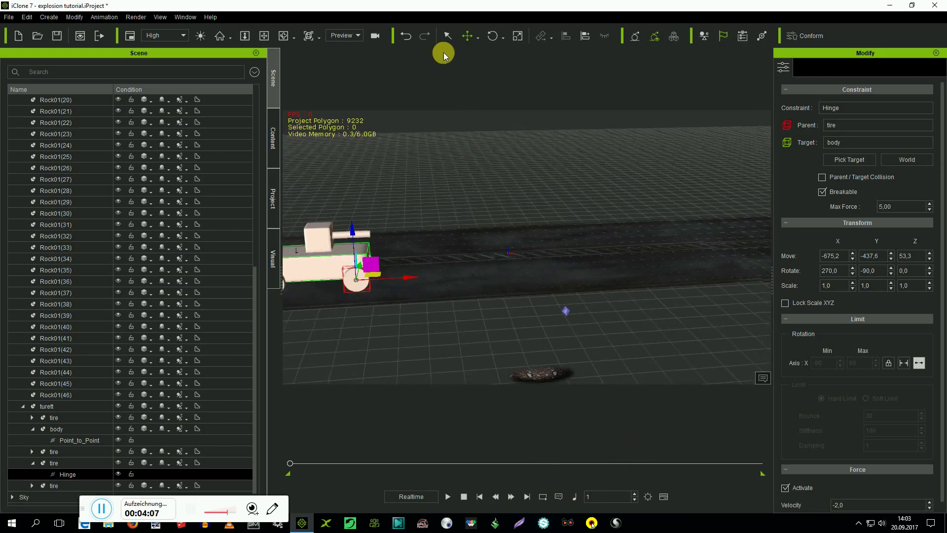
pyautogui.click(548, 374)
pyautogui.moveTo(545, 367); pyautogui.dragTo(528, 272)
pyautogui.scroll(4, 491, 278)
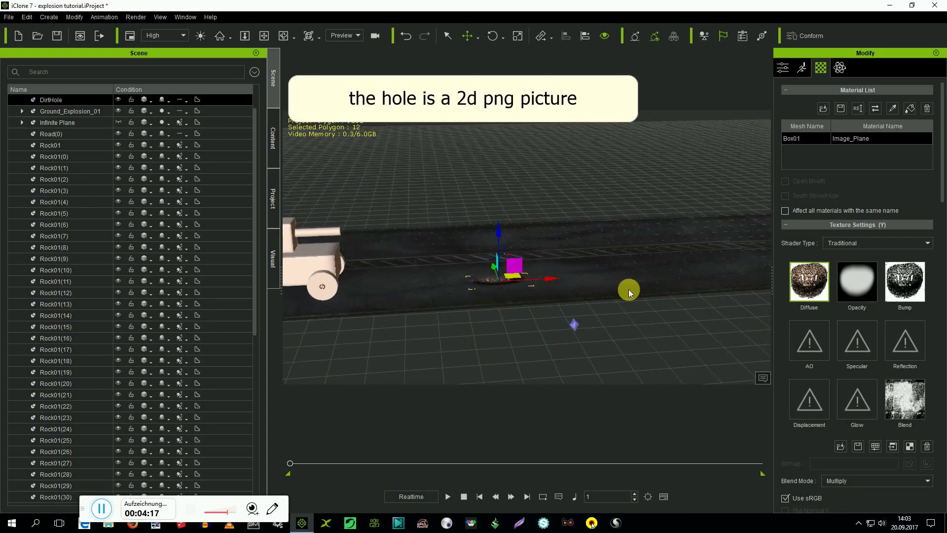
pyautogui.click(784, 70)
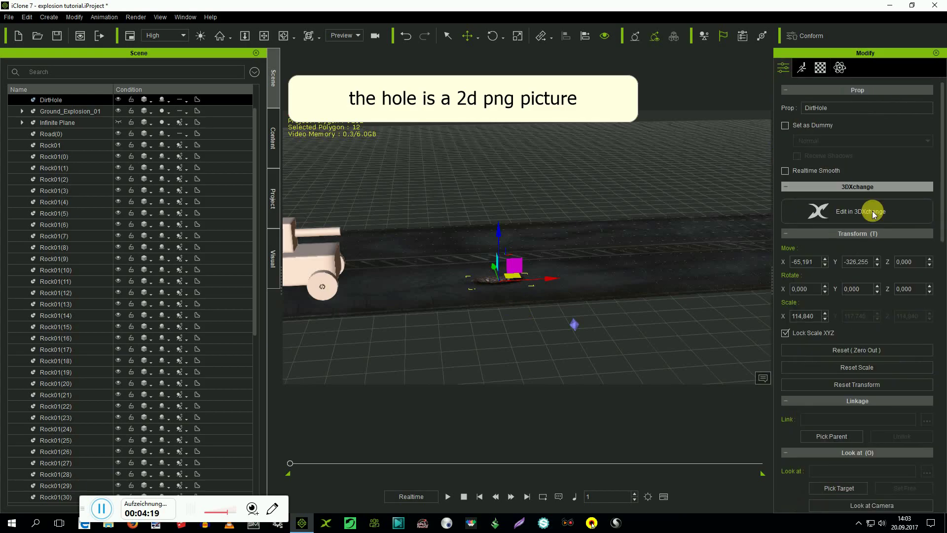
pyautogui.moveTo(943, 211); pyautogui.dragTo(942, 380)
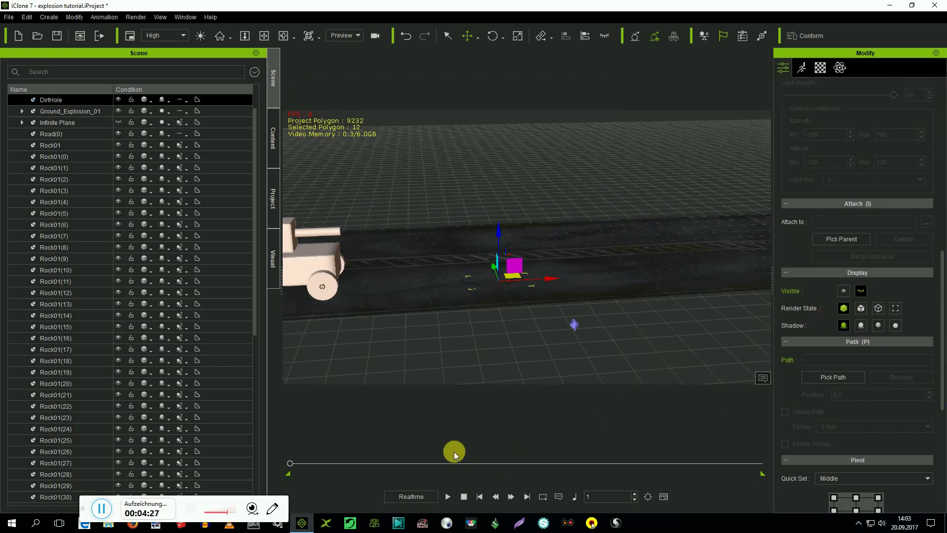
# Step: Play up to the blast, make the DirtHole prop visible at frame 352 and return to the first frame
pyautogui.click(445, 496)
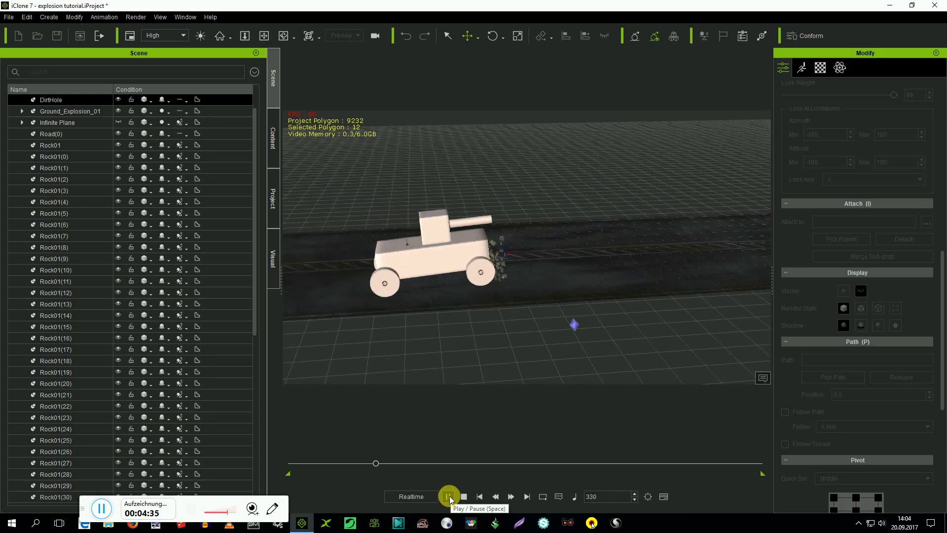
pyautogui.click(449, 496)
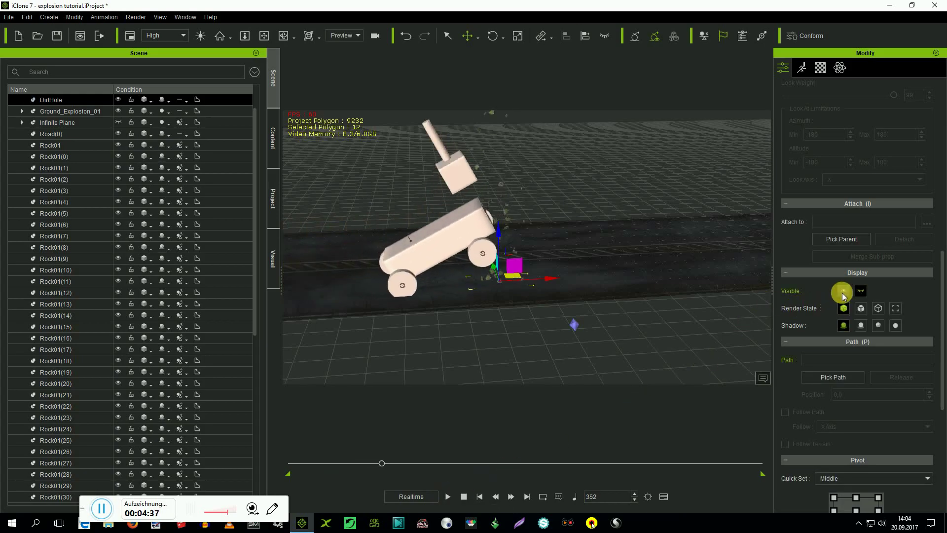
pyautogui.click(480, 496)
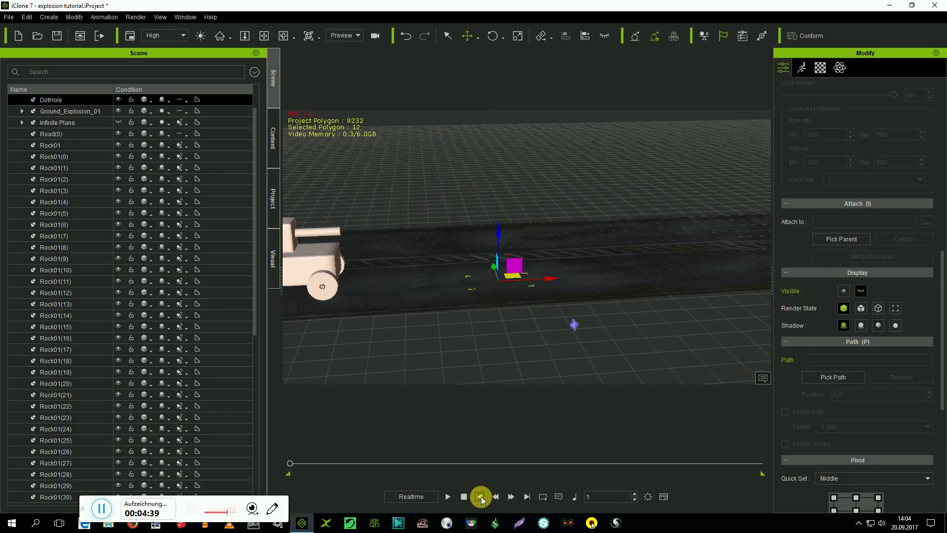
# Step: Play the animation past the explosion to check when the dirt hole appears, and return to the first frame
pyautogui.click(447, 497)
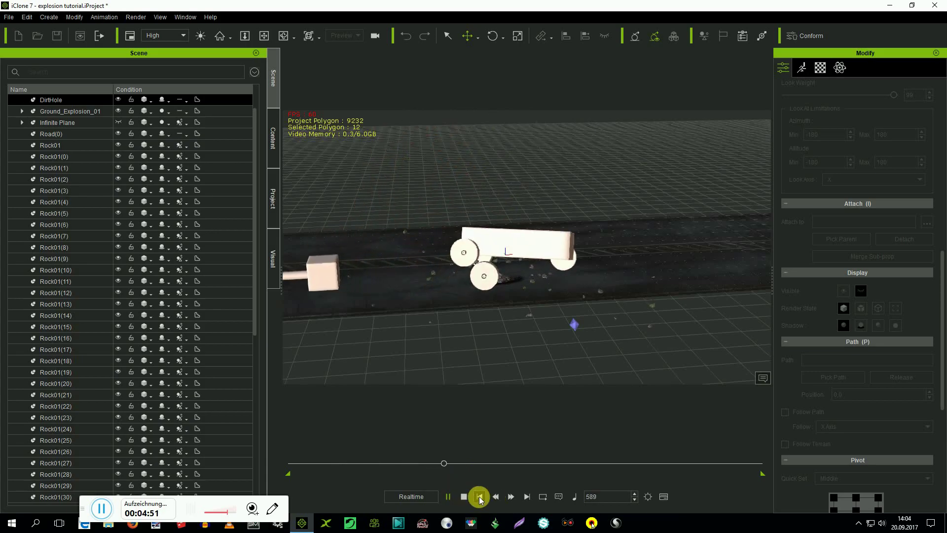
pyautogui.click(447, 495)
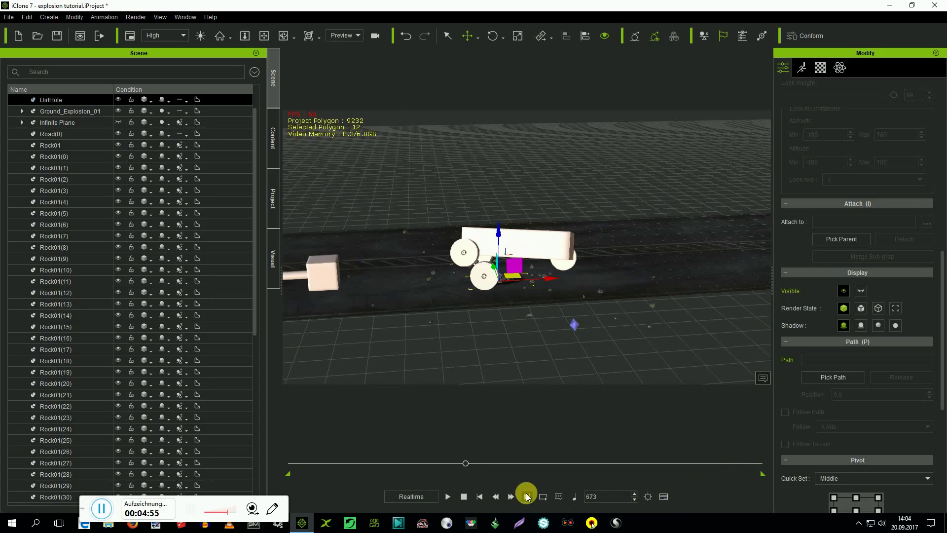
pyautogui.click(481, 496)
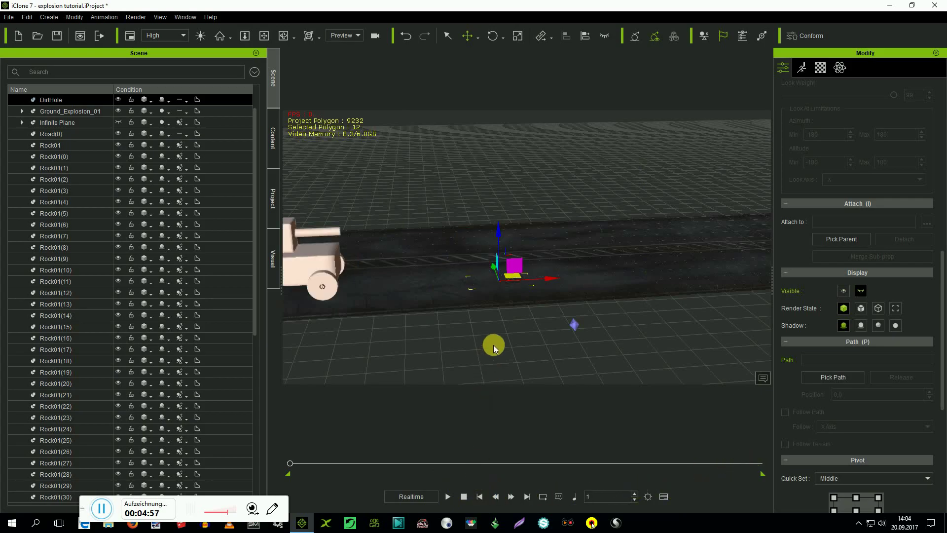
# Step: Move the Ground_Explosion_01 particle emitter onto the road at the explosion spot, to about X -9.8, Y -333.1, Z 37.1
pyautogui.click(575, 328)
pyautogui.moveTo(568, 311); pyautogui.dragTo(573, 273)
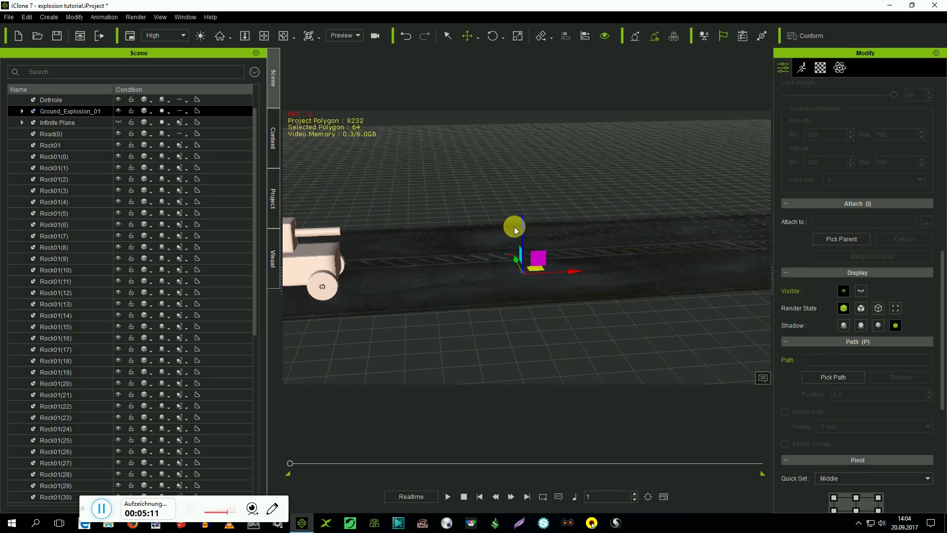
pyautogui.moveTo(514, 230); pyautogui.dragTo(518, 214)
pyautogui.moveTo(577, 266); pyautogui.dragTo(513, 263)
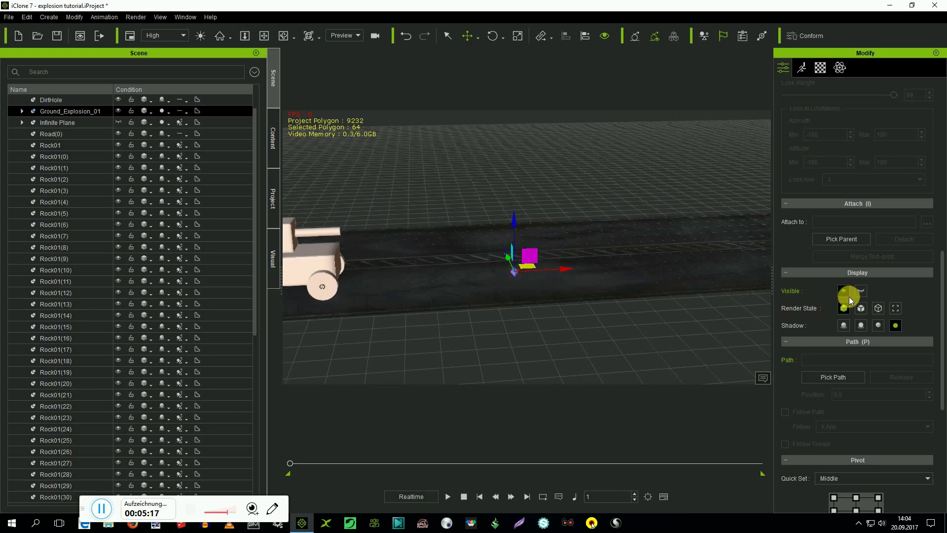
pyautogui.moveTo(943, 294)
pyautogui.mouseDown()
pyautogui.moveTo(930, 311)
pyautogui.moveTo(935, 369)
pyautogui.moveTo(936, 276)
pyautogui.mouseUp()
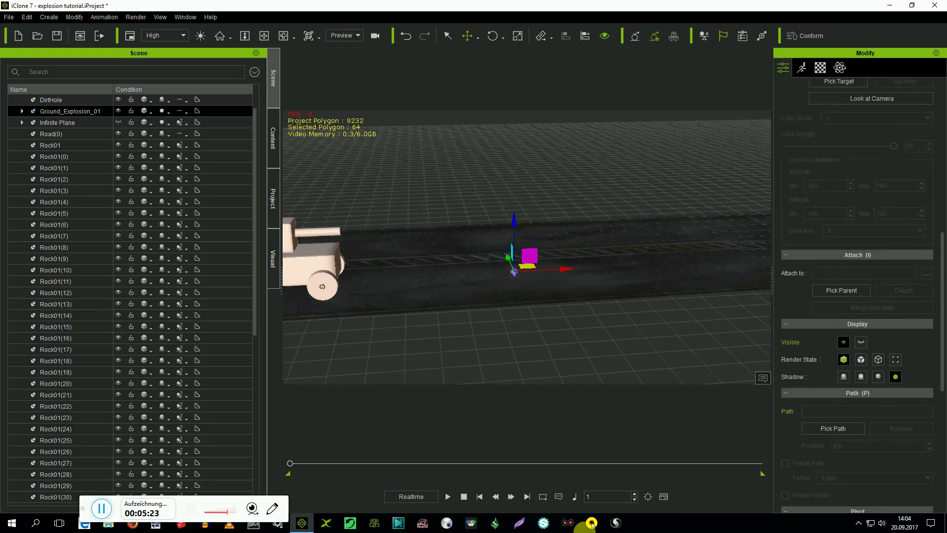
# Step: Play up to the blast and, at frame 349, move Ground_Explosion_01 along X to just beneath the tank's front tire
pyautogui.click(448, 496)
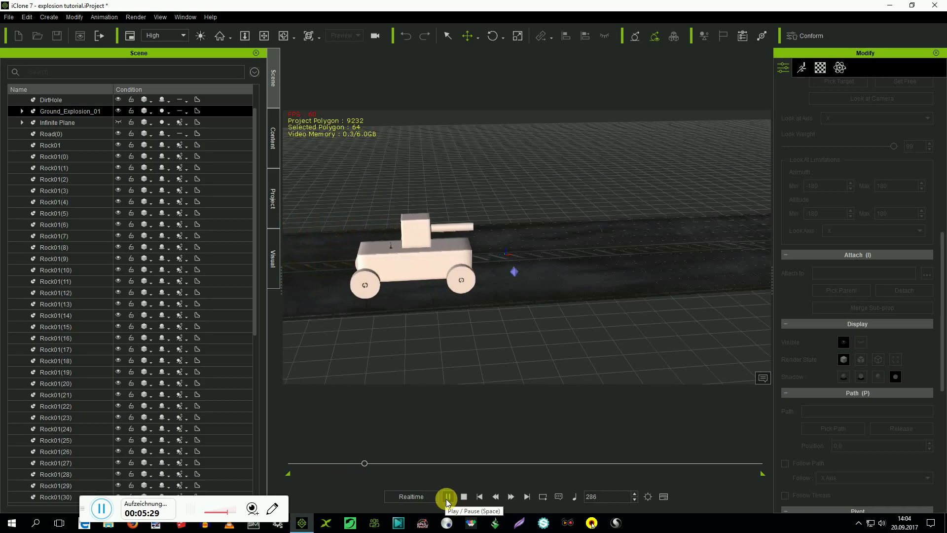
pyautogui.click(447, 496)
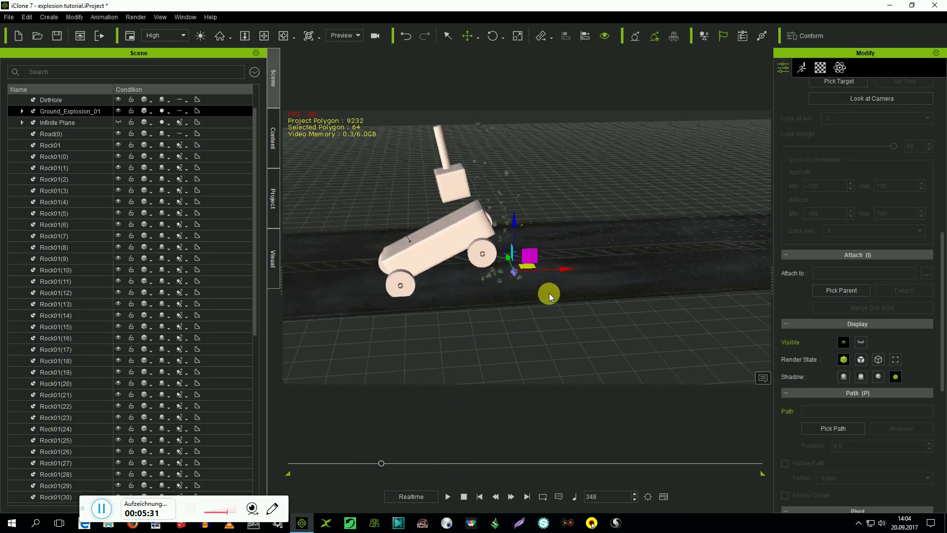
pyautogui.moveTo(572, 276); pyautogui.dragTo(555, 277)
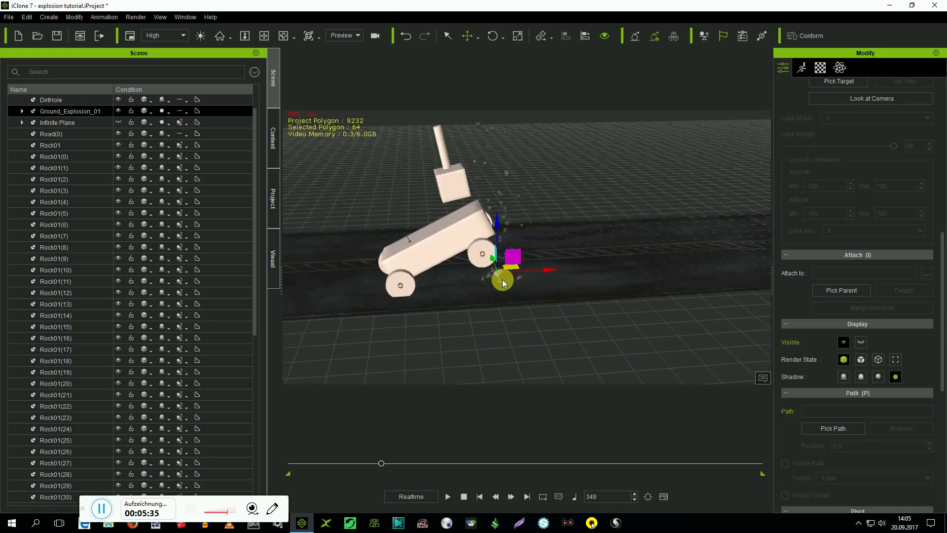
# Step: Apply the Effect On perform command to Ground_Explosion_01 at frame 349 and return to the first frame
pyautogui.rightClick(497, 274)
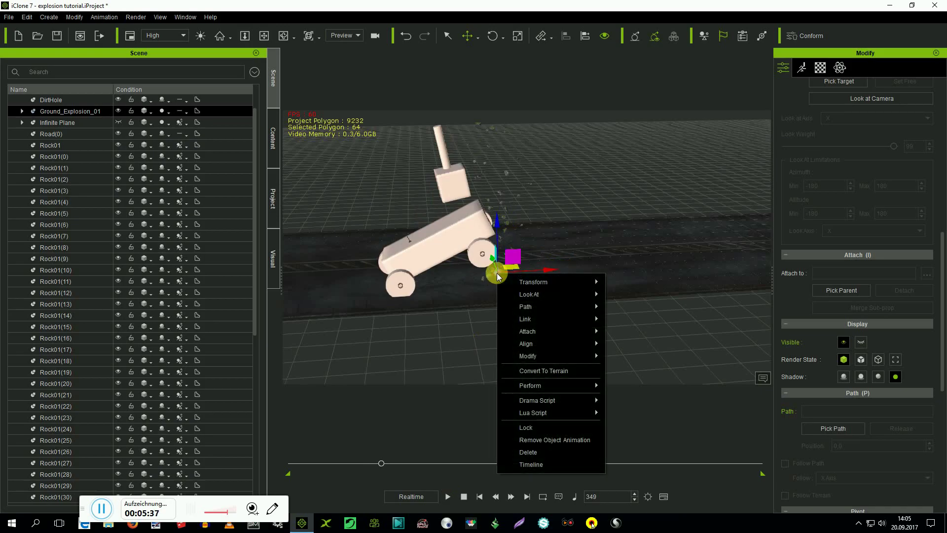
pyautogui.moveTo(534, 384)
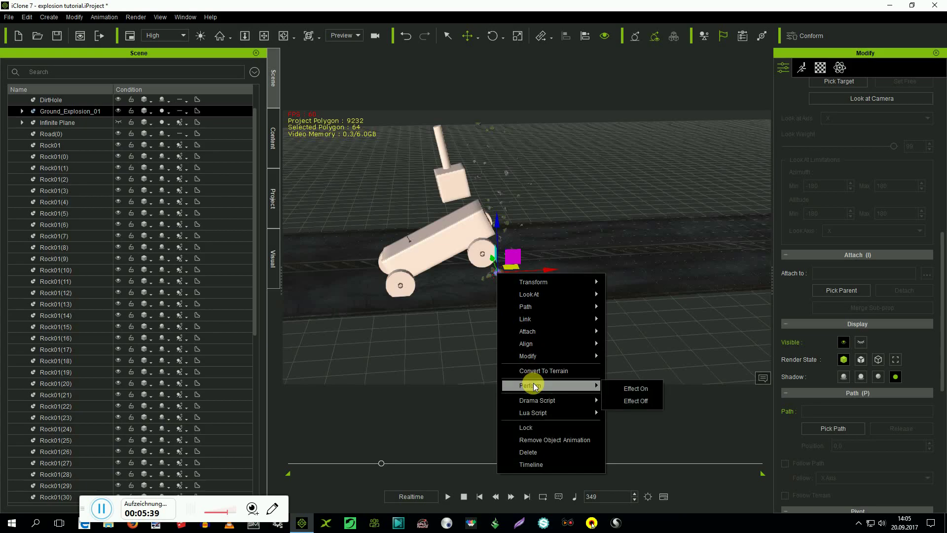
pyautogui.click(636, 389)
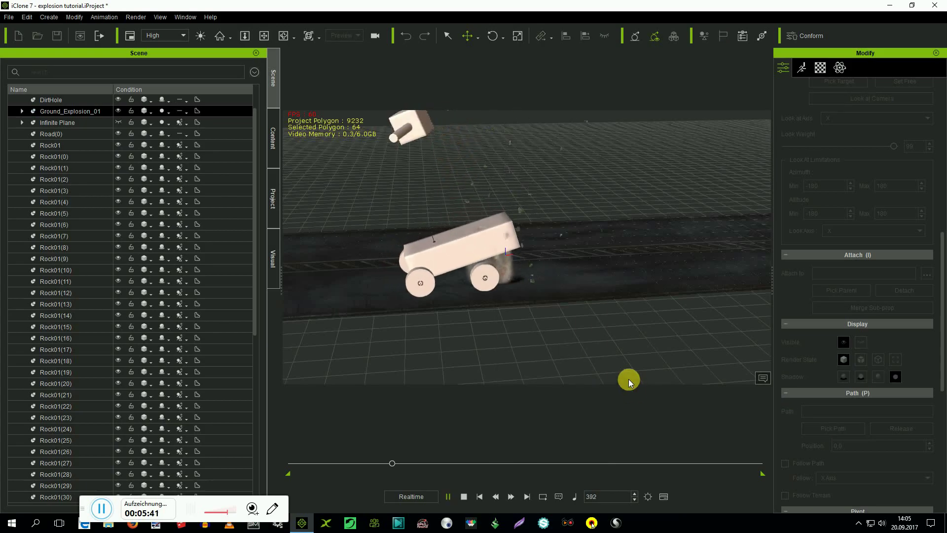
pyautogui.click(482, 499)
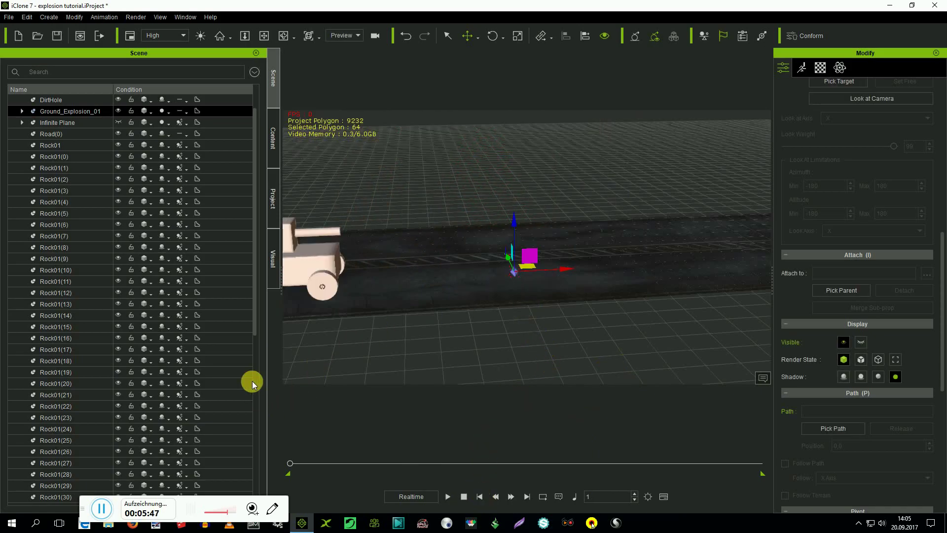
# Step: Select Ground_Explosion_01 again at the first frame and move it along X to about -61.8
pyautogui.click(252, 326)
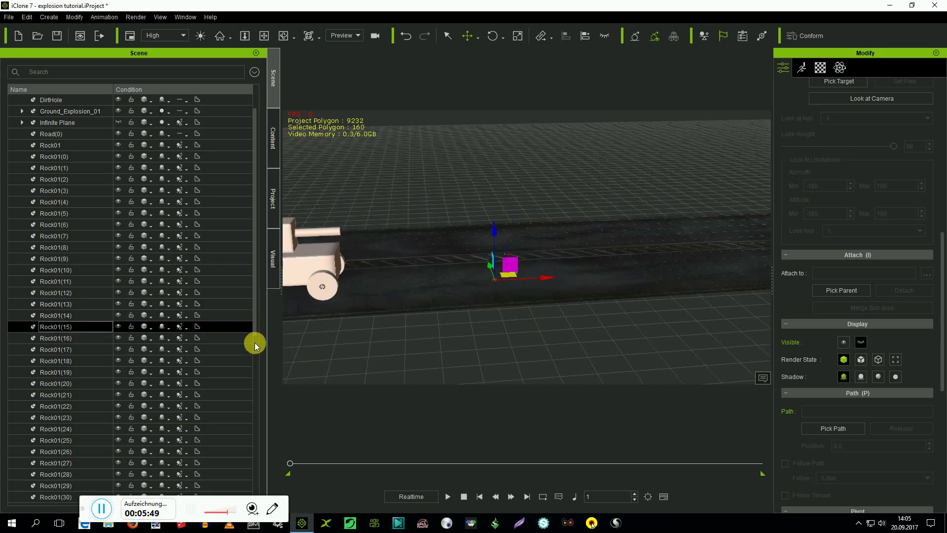
pyautogui.moveTo(254, 328); pyautogui.dragTo(252, 221)
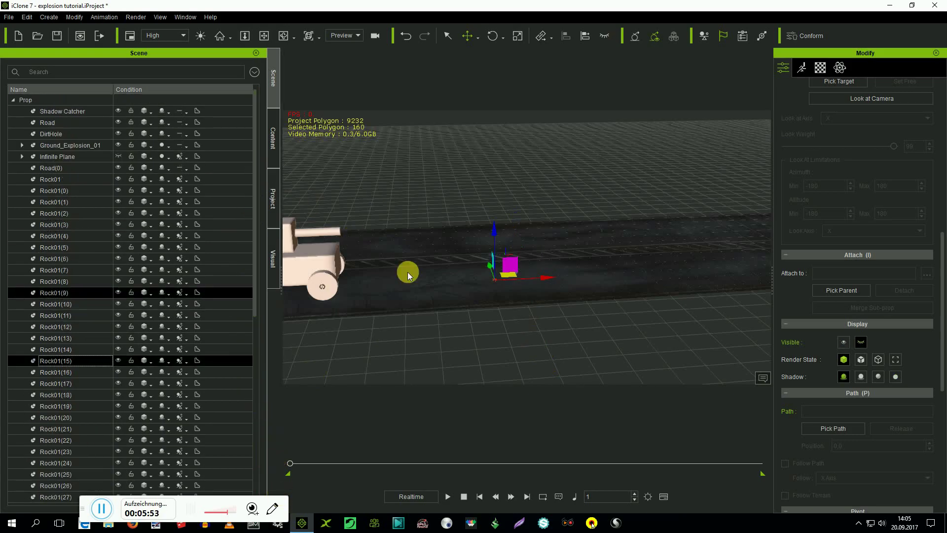
pyautogui.click(497, 283)
pyautogui.click(513, 275)
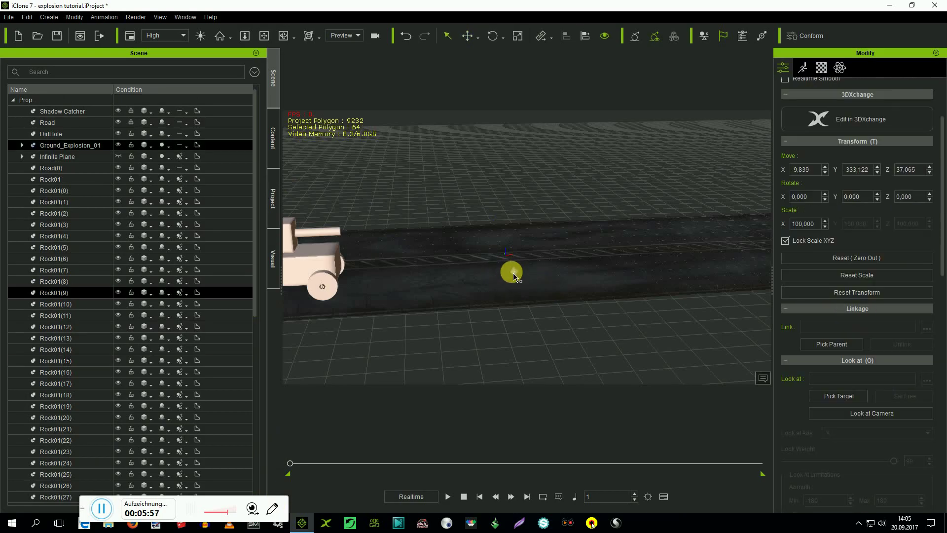
pyautogui.click(467, 37)
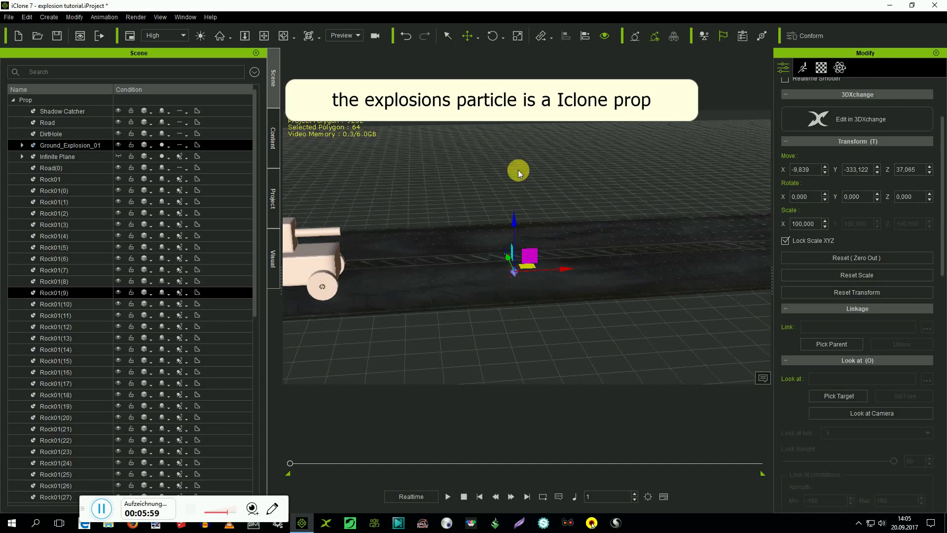
pyautogui.moveTo(569, 274); pyautogui.dragTo(558, 277)
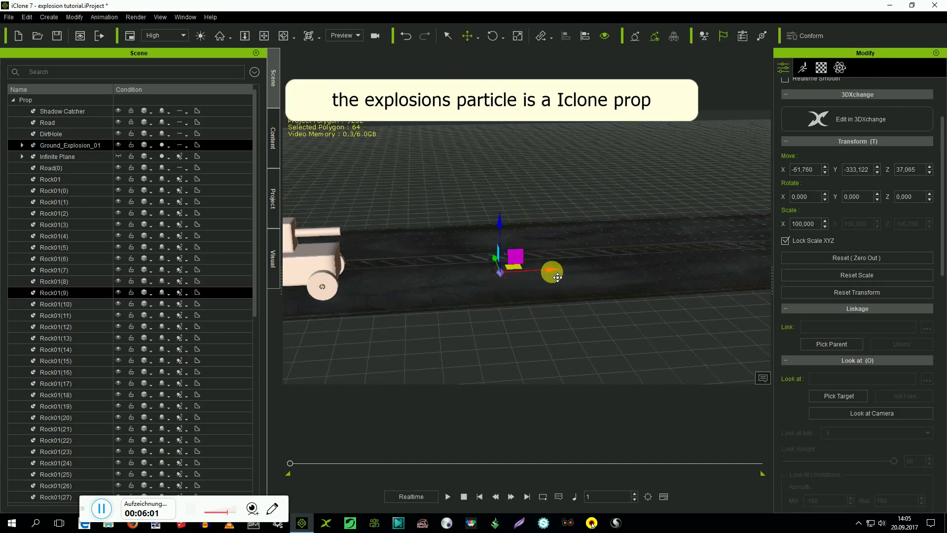
# Step: Remove the object animation from Ground_Explosion_01 and hide the emitter in the scene
pyautogui.rightClick(499, 274)
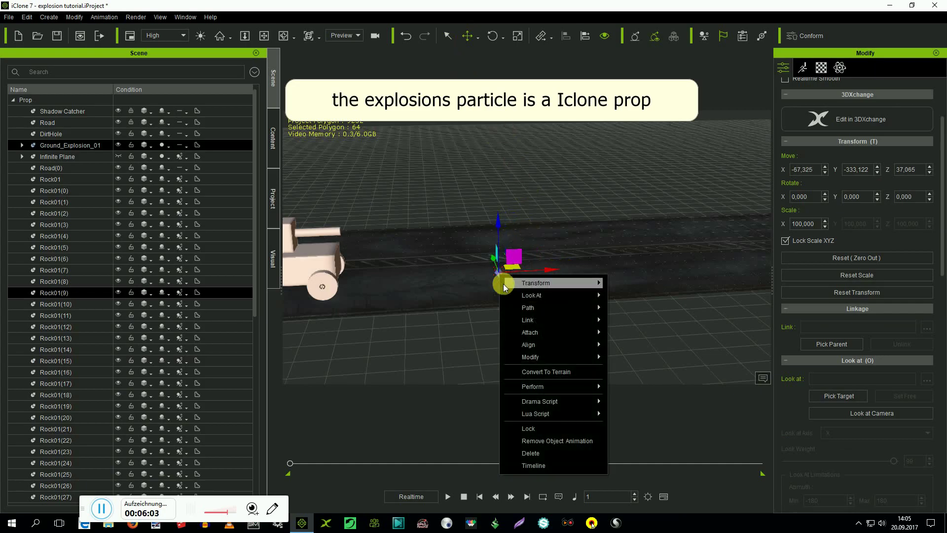
pyautogui.click(543, 439)
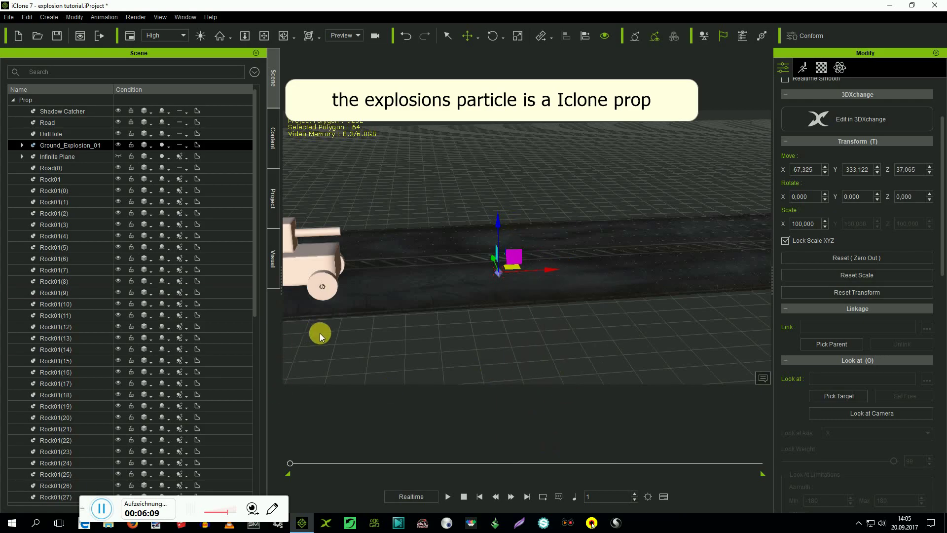
pyautogui.click(51, 146)
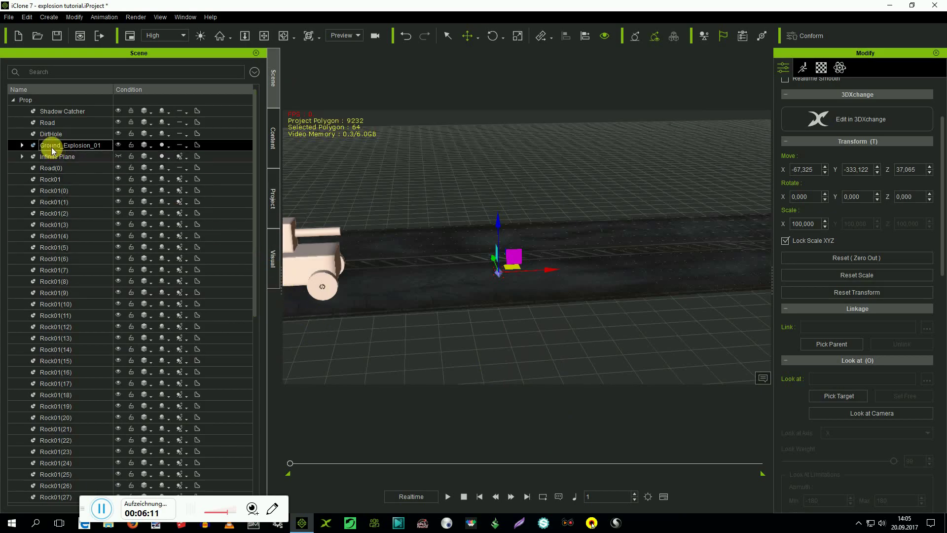
pyautogui.click(120, 145)
# Step: Preview the blast, then apply the Effect On perform command to Ground_Explosion_01 at frame 331 and return to the first frame
pyautogui.click(447, 497)
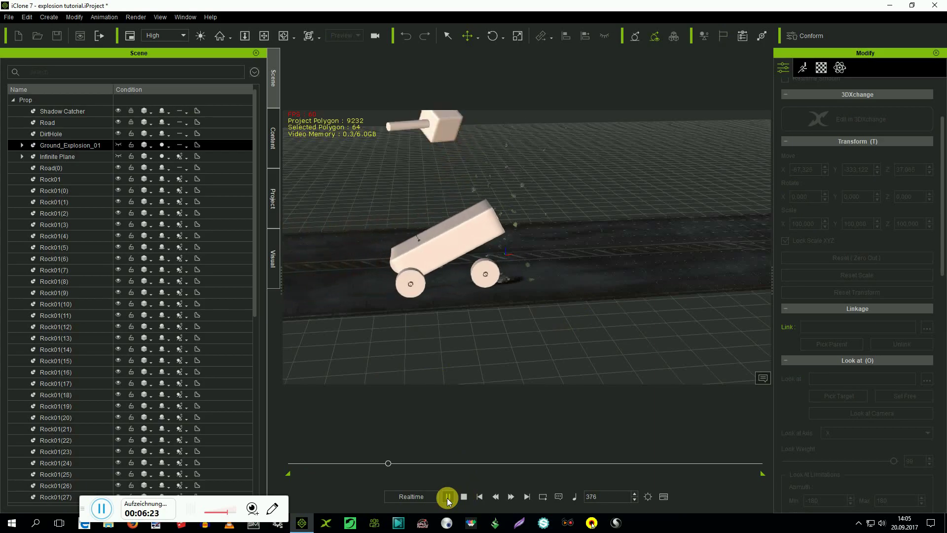
pyautogui.click(480, 496)
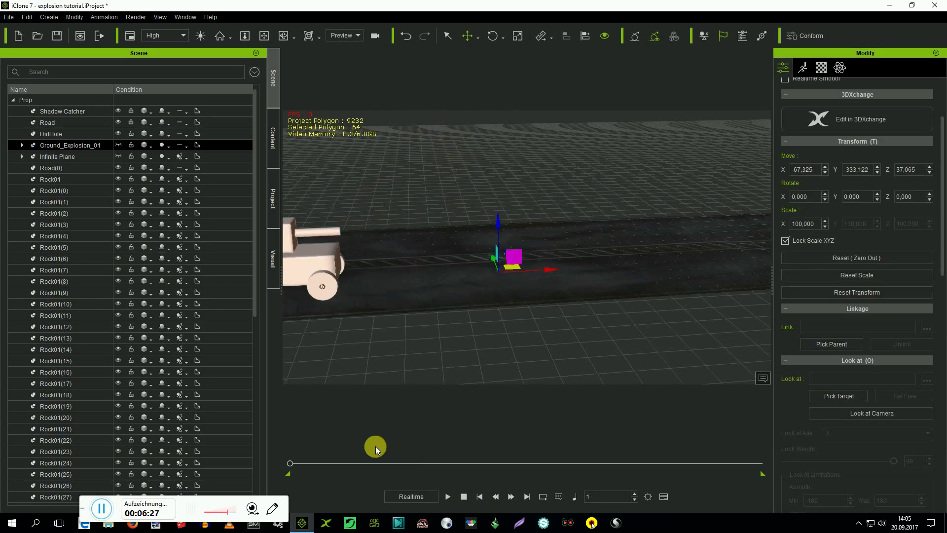
pyautogui.moveTo(289, 463); pyautogui.dragTo(377, 472)
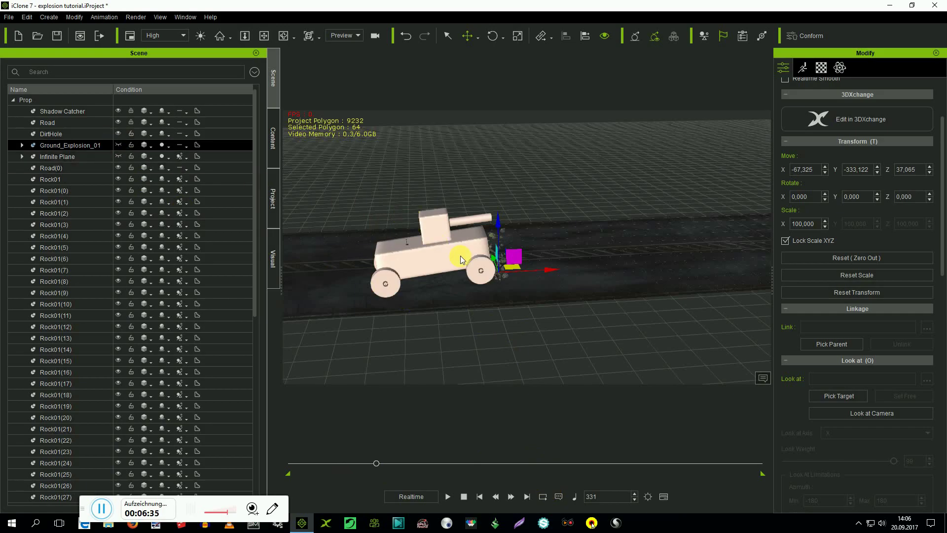
pyautogui.rightClick(504, 280)
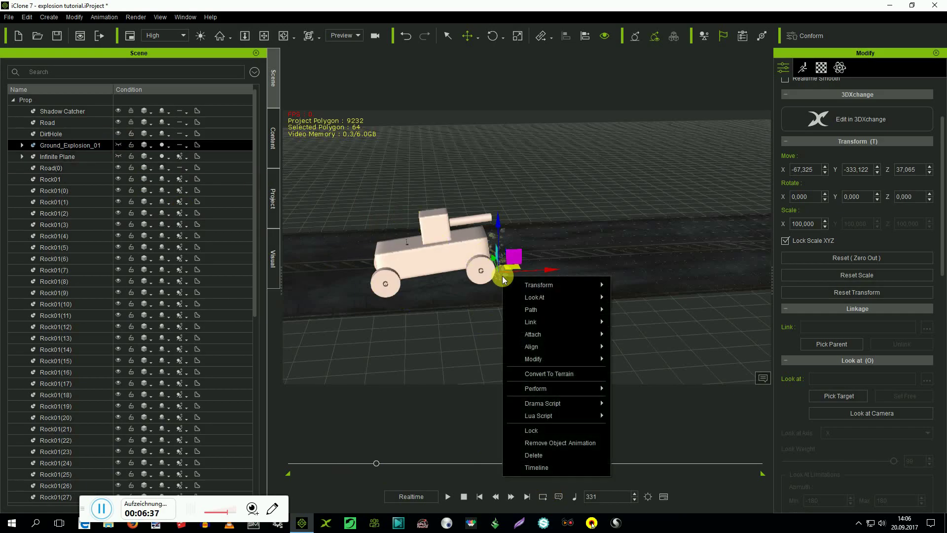
pyautogui.moveTo(542, 388)
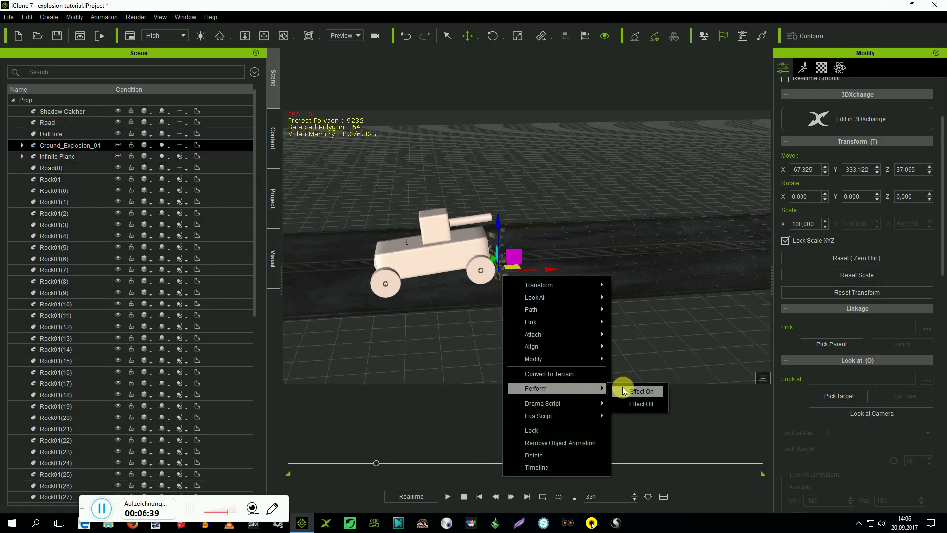
pyautogui.click(623, 391)
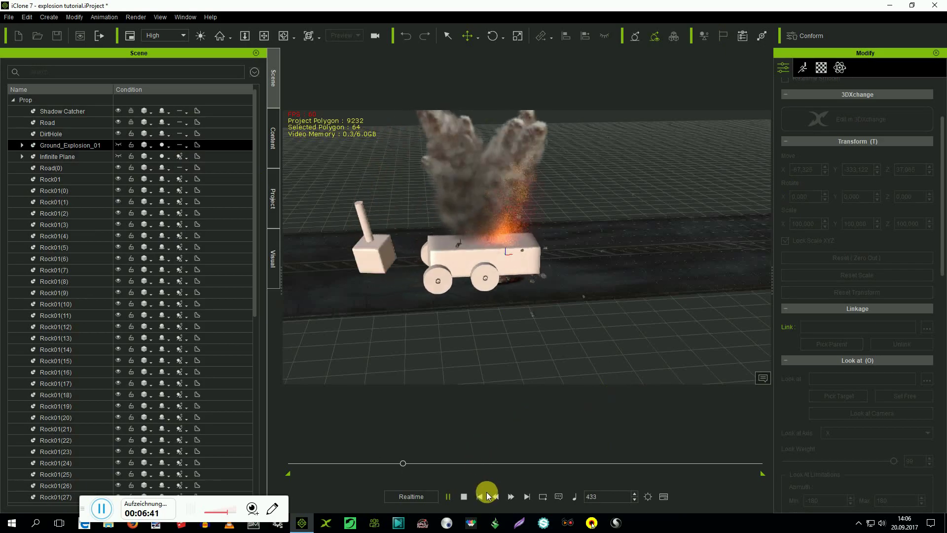
pyautogui.click(464, 496)
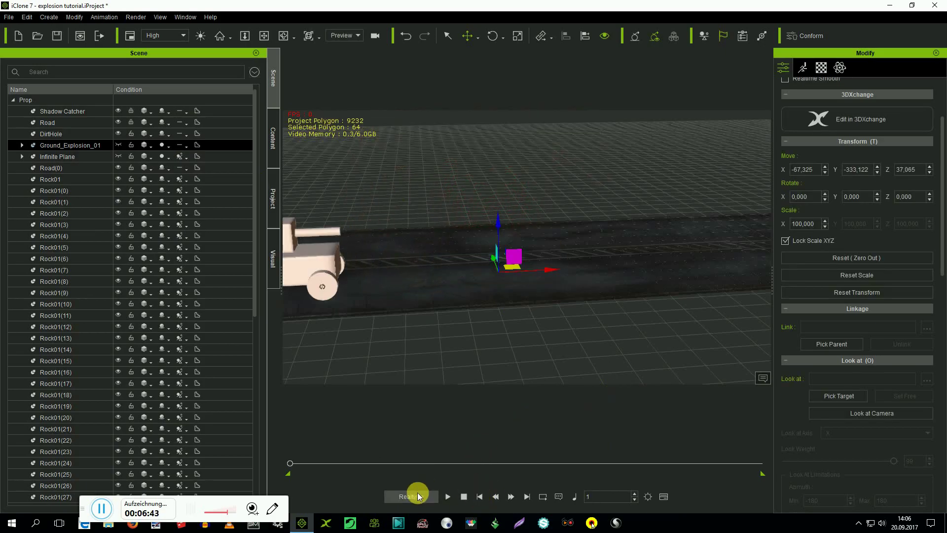
# Step: Replay the animation up to the blast, then apply the Effect Off perform command to Ground_Explosion_01 at the first frame
pyautogui.click(445, 496)
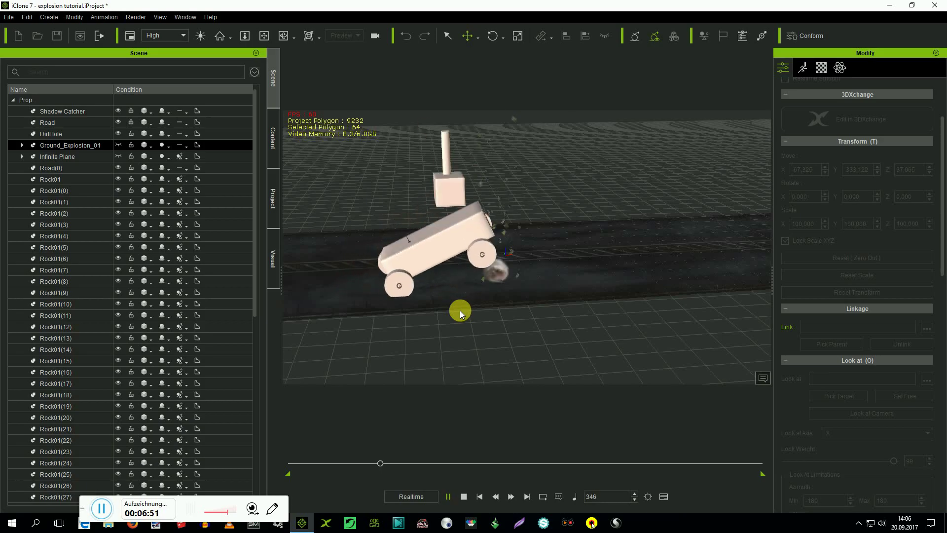
pyautogui.click(479, 496)
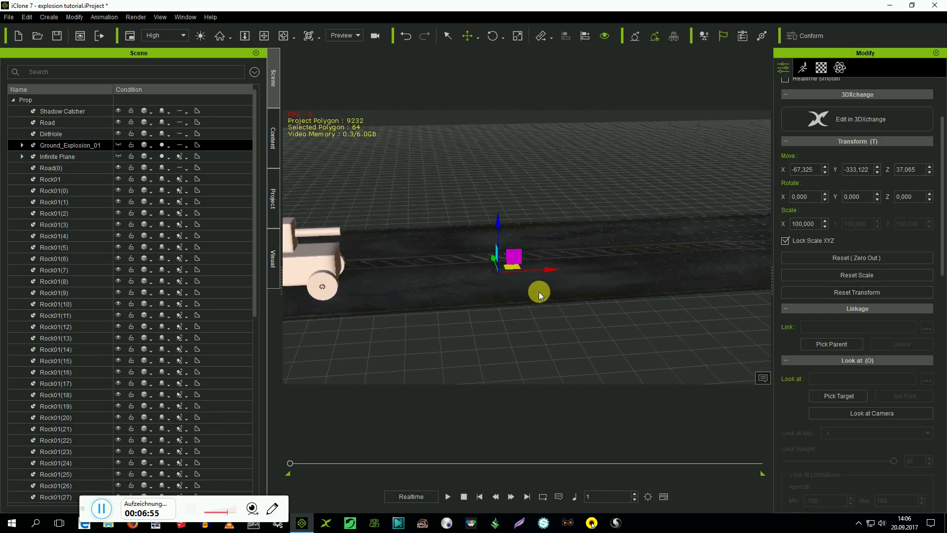
pyautogui.rightClick(499, 277)
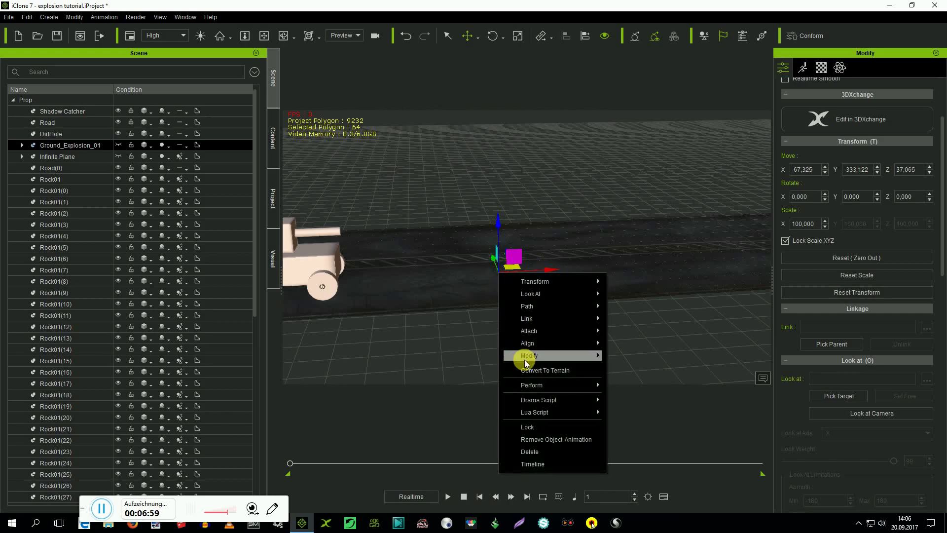
pyautogui.moveTo(532, 385)
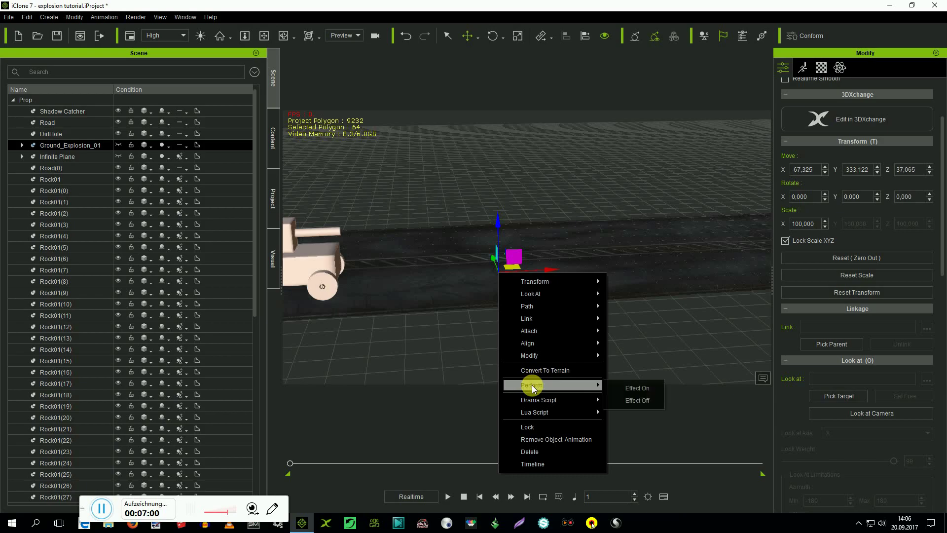
pyautogui.click(624, 400)
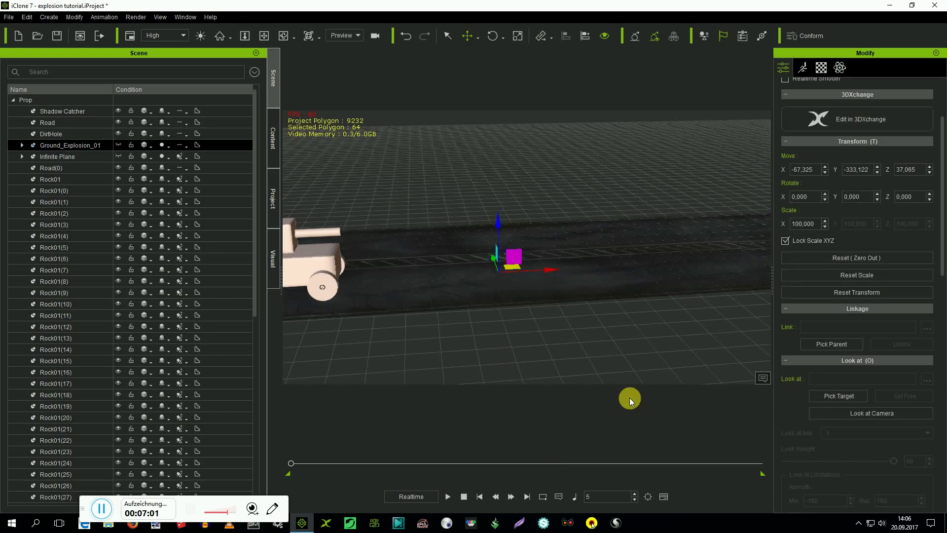
# Step: Play up to the blast, go back to frame 324, and apply the Effect On perform command to Ground_Explosion_01
pyautogui.click(448, 497)
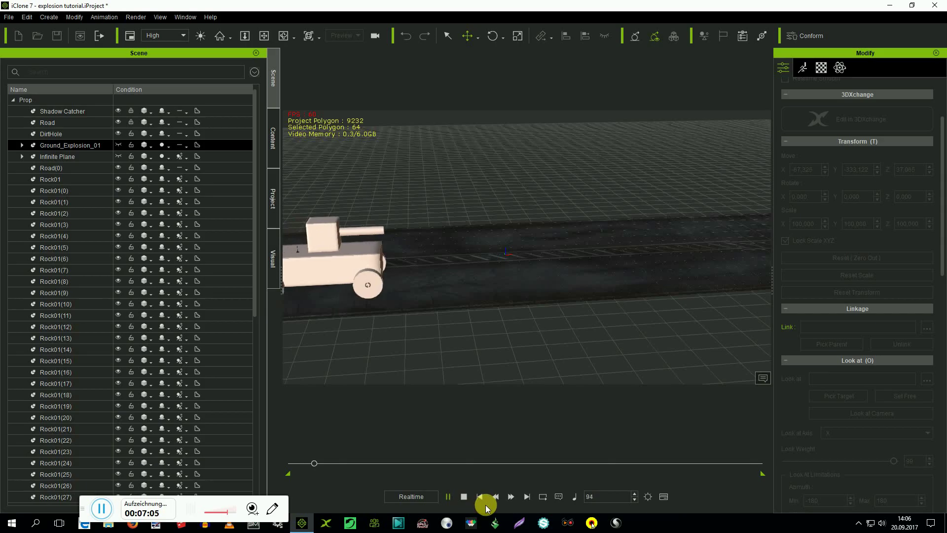
pyautogui.click(447, 497)
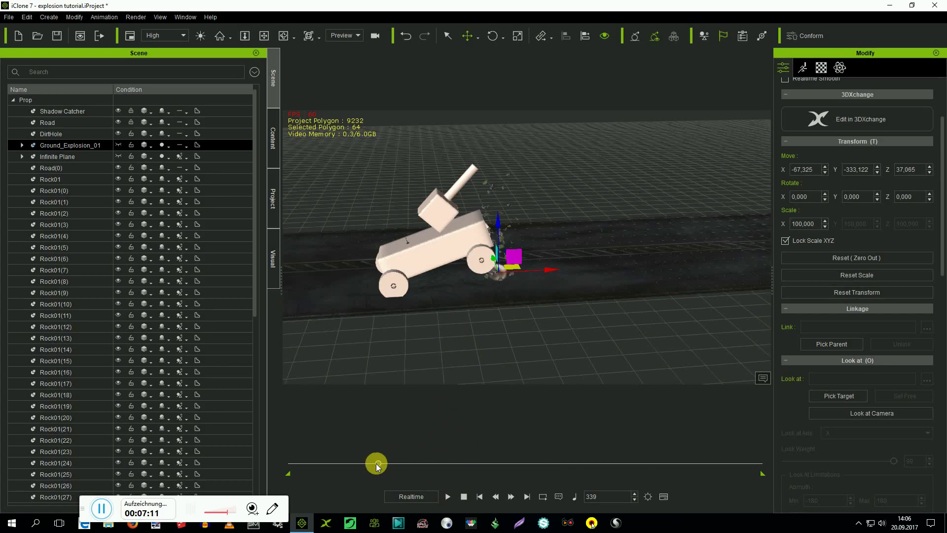
pyautogui.moveTo(379, 461); pyautogui.dragTo(375, 460)
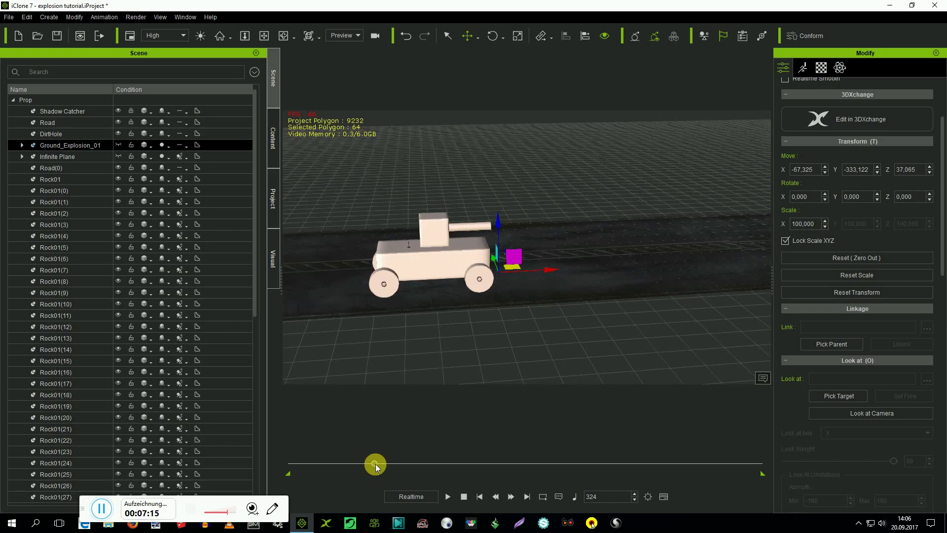
pyautogui.rightClick(498, 275)
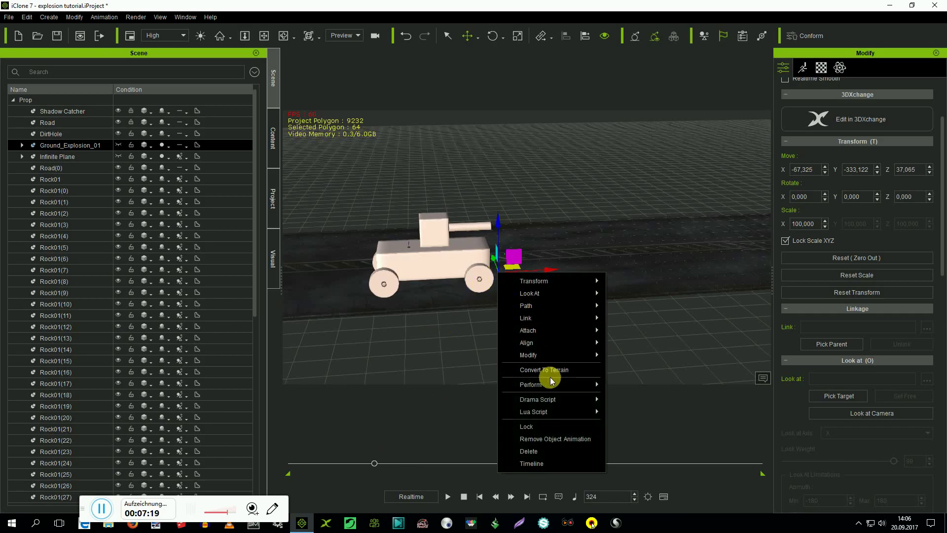
pyautogui.moveTo(548, 382)
pyautogui.click(618, 390)
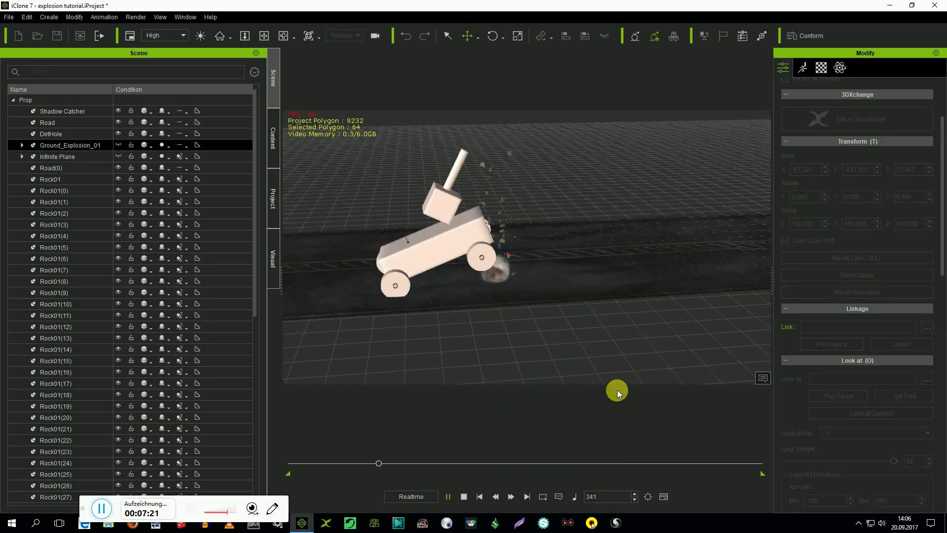
# Step: Play the animation from the first frame to check the explosion timing, then stop and view the road from closer in
pyautogui.click(479, 497)
pyautogui.click(448, 496)
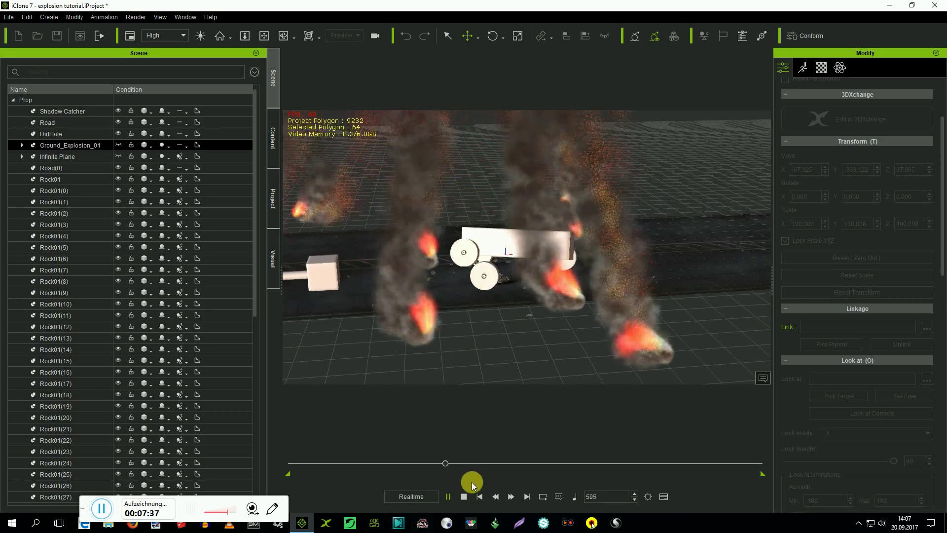
pyautogui.click(464, 497)
pyautogui.scroll(-5, 505, 320)
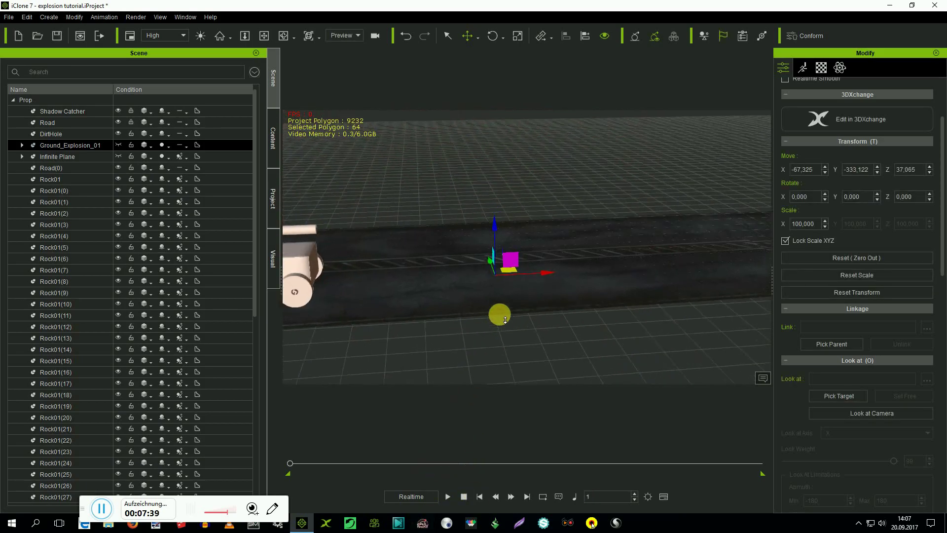
pyautogui.moveTo(485, 296); pyautogui.dragTo(482, 290, button='right')
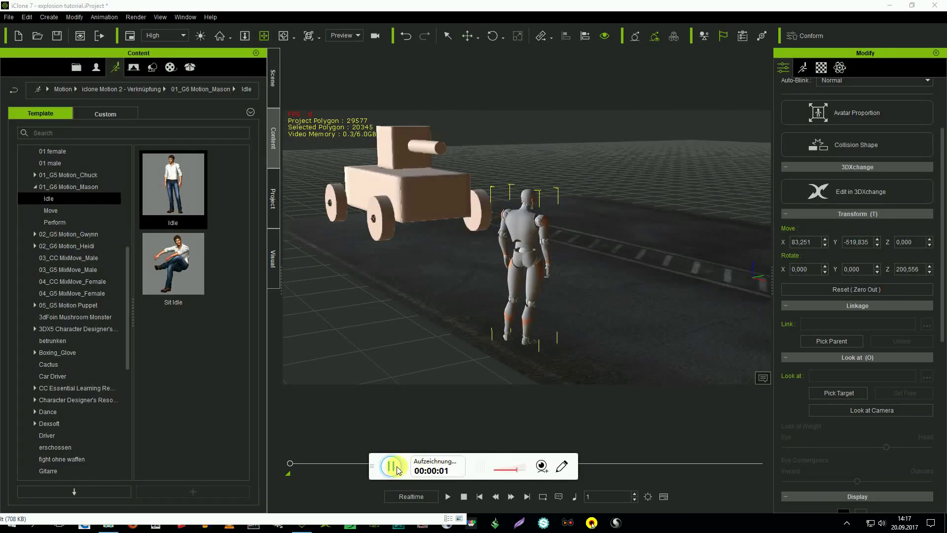
# Step: Play the scene with the avatar standing on the road beside the tank
pyautogui.moveTo(376, 470); pyautogui.dragTo(11, 488)
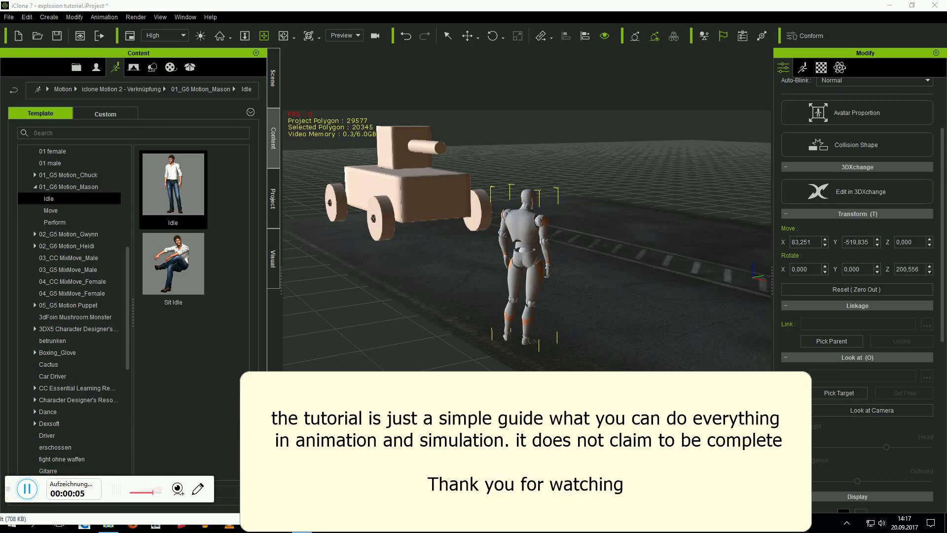
pyautogui.press('space')
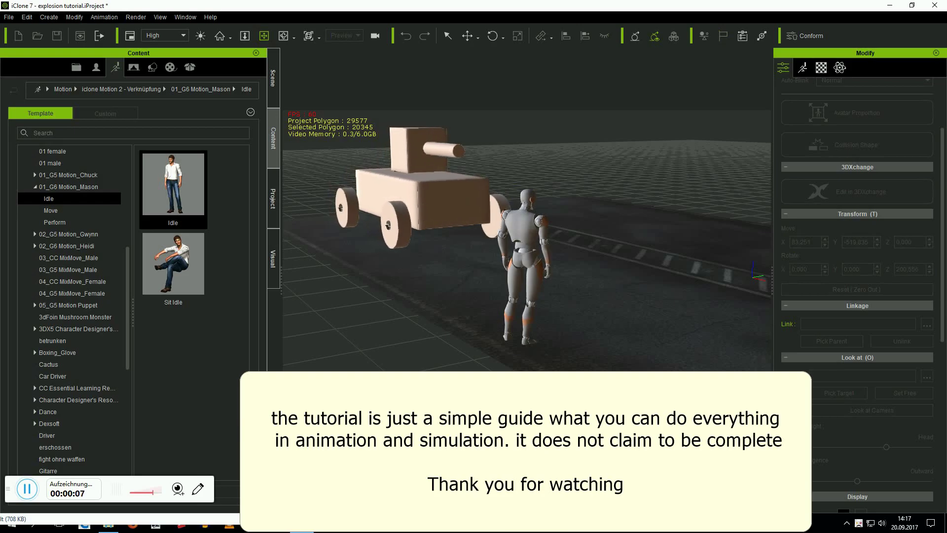